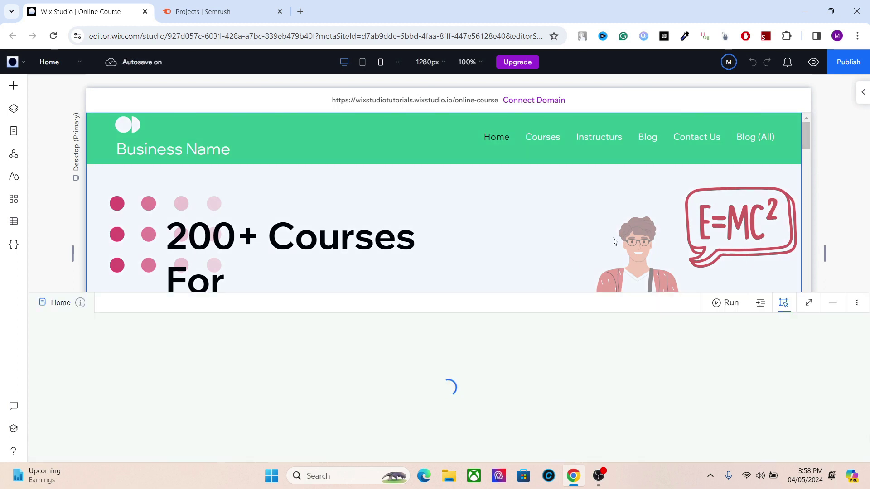
# Collapse the inspector and minimize the code panel to enlarge the Home page canvas.
pyautogui.click(616, 239)
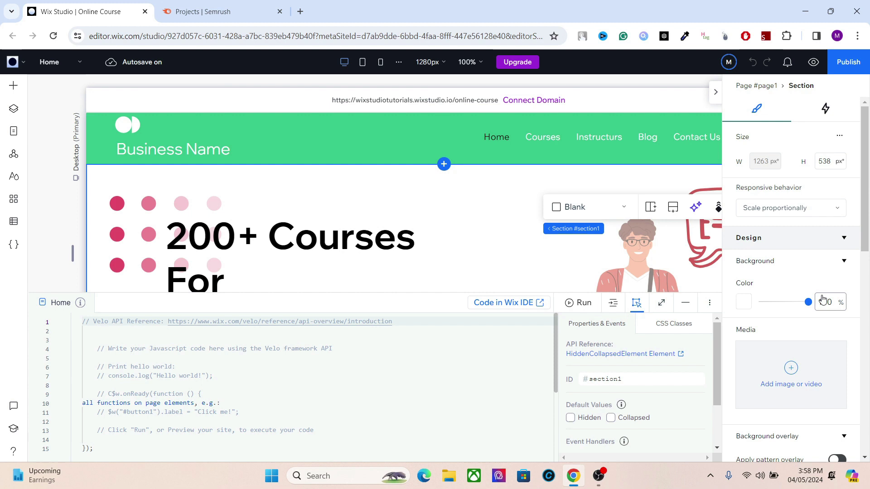
pyautogui.click(715, 93)
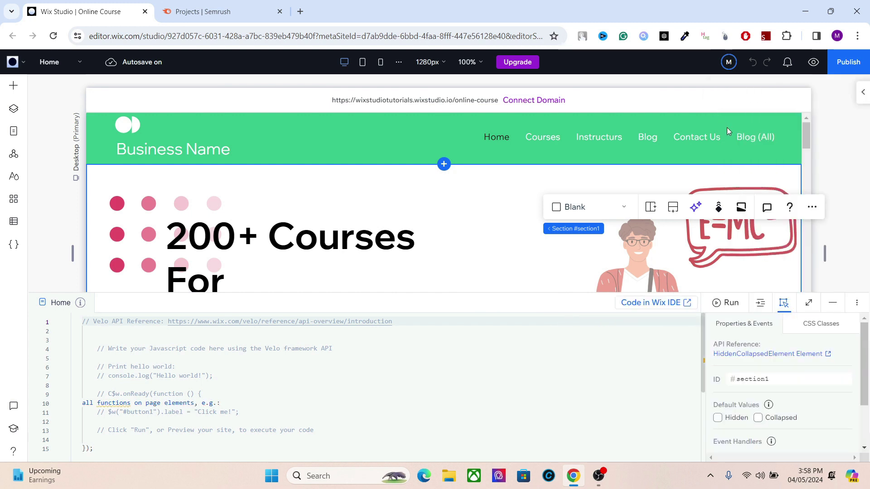
pyautogui.moveTo(804, 135); pyautogui.dragTo(803, 158)
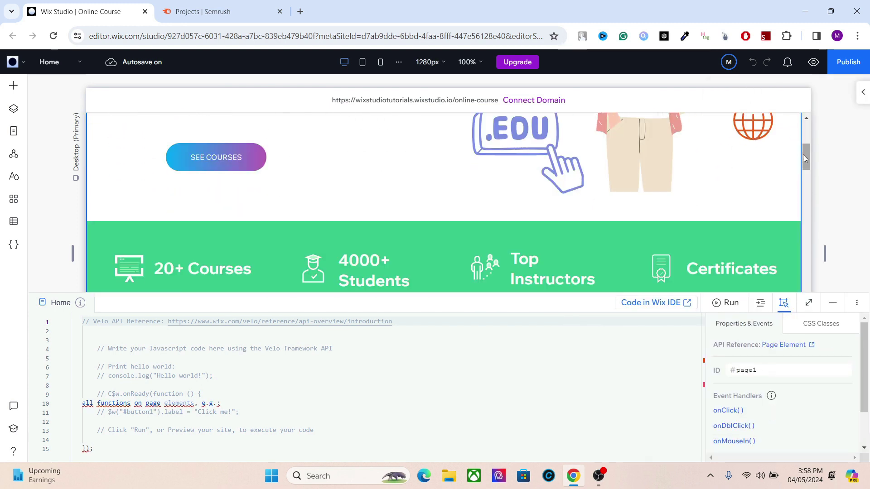
pyautogui.click(832, 302)
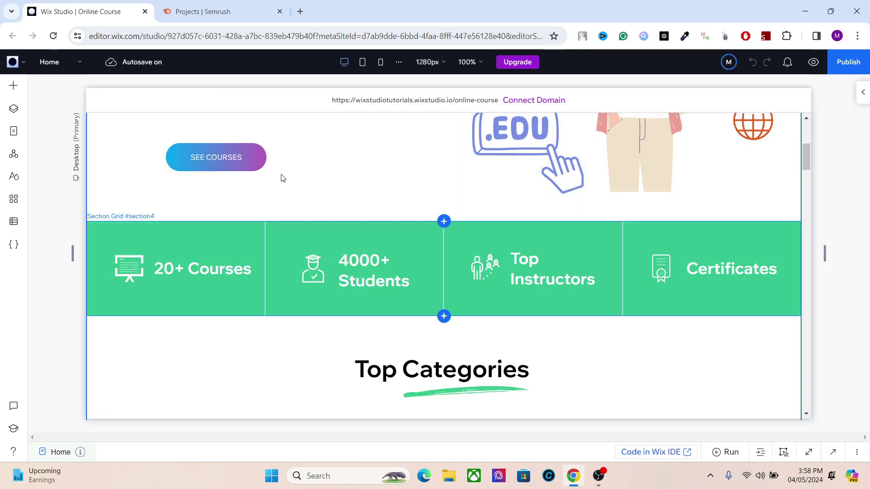
pyautogui.click(281, 178)
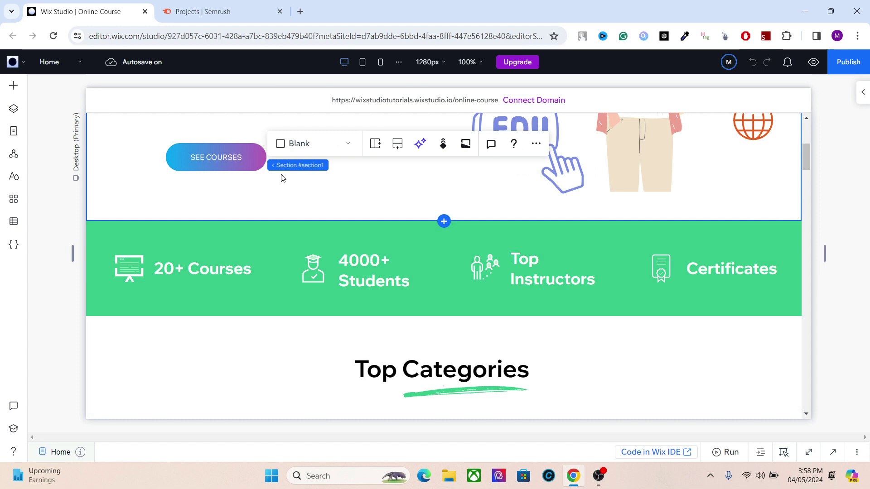
pyautogui.click(277, 202)
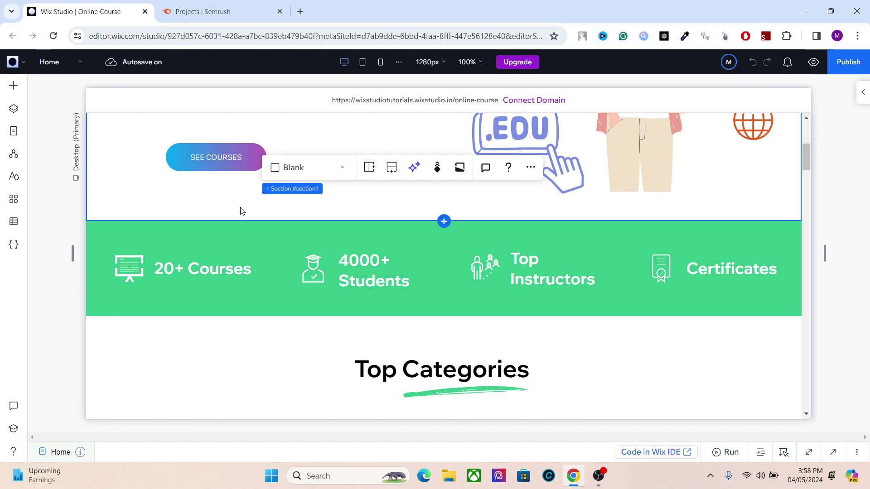
pyautogui.click(240, 211)
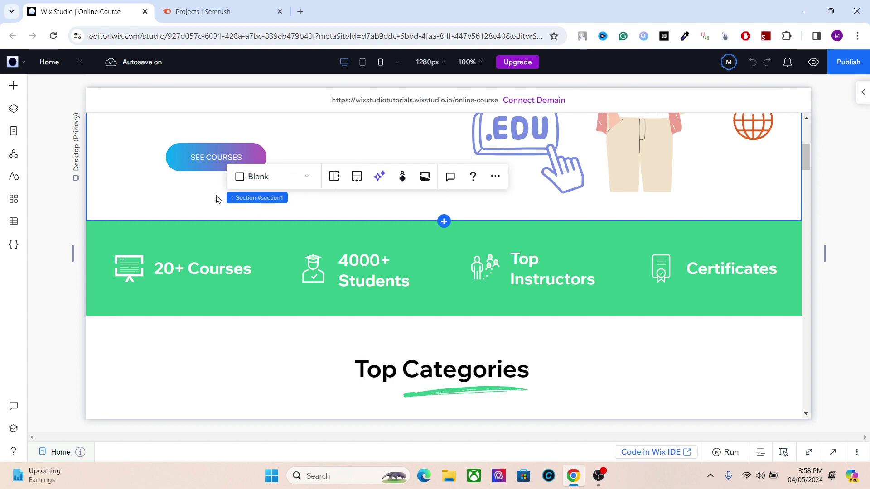
pyautogui.click(190, 190)
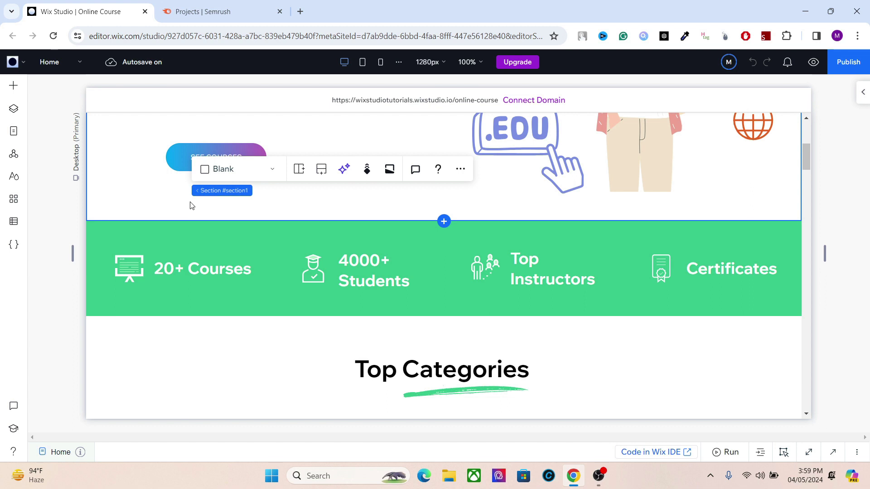
# Switch to Semrush and open the Keyword Magic Tool.
pyautogui.click(199, 12)
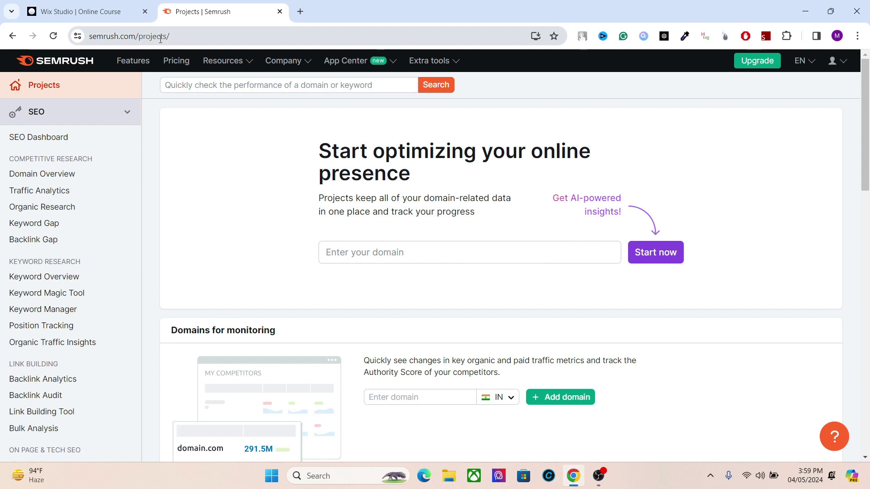
pyautogui.click(193, 37)
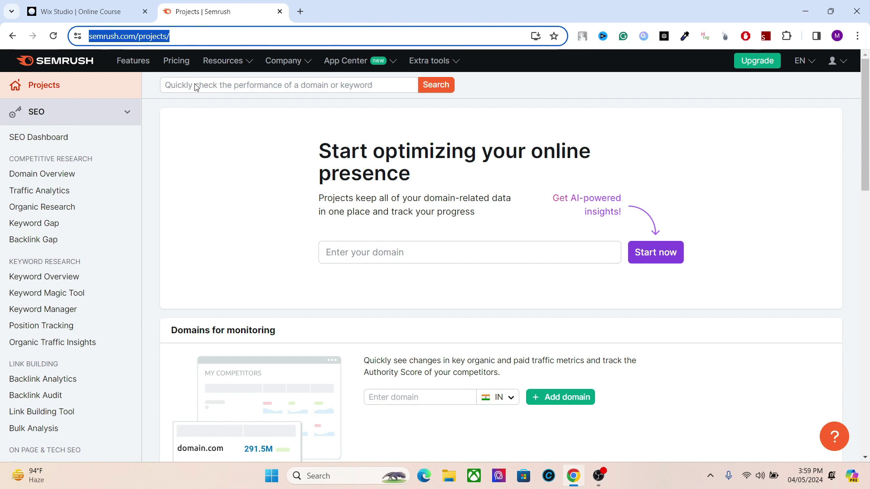
pyautogui.click(202, 159)
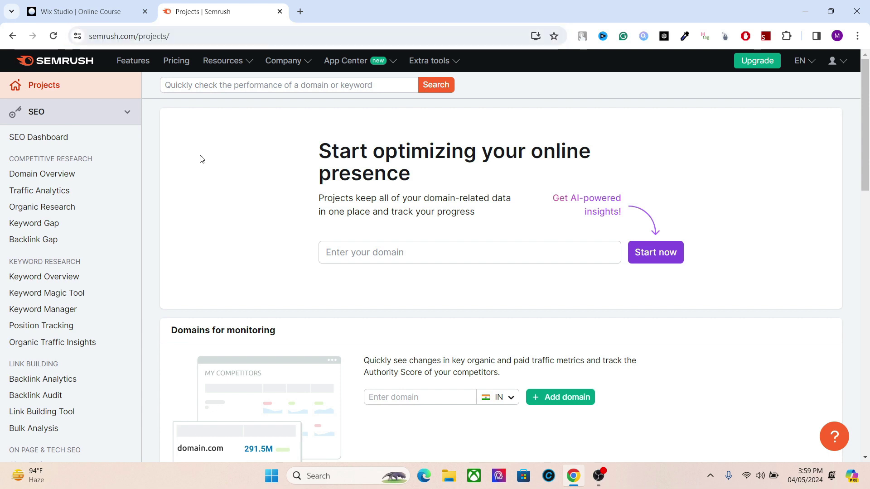
pyautogui.click(154, 36)
pyautogui.click(210, 128)
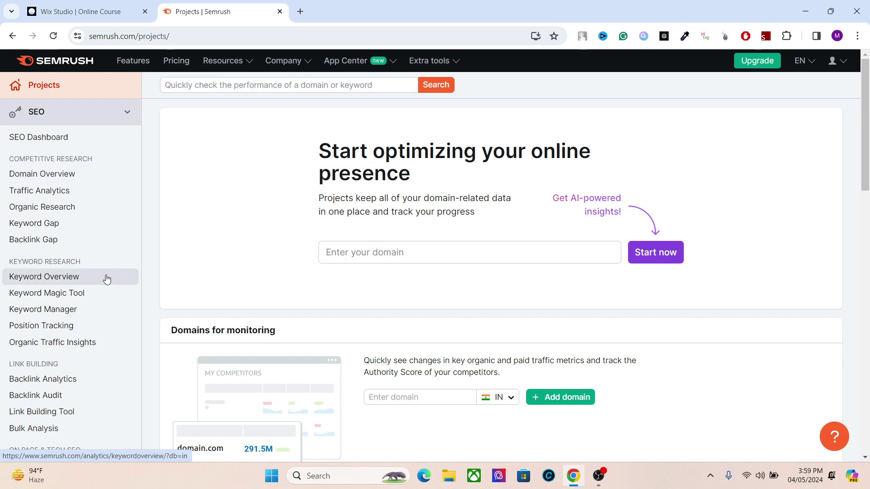
pyautogui.click(90, 294)
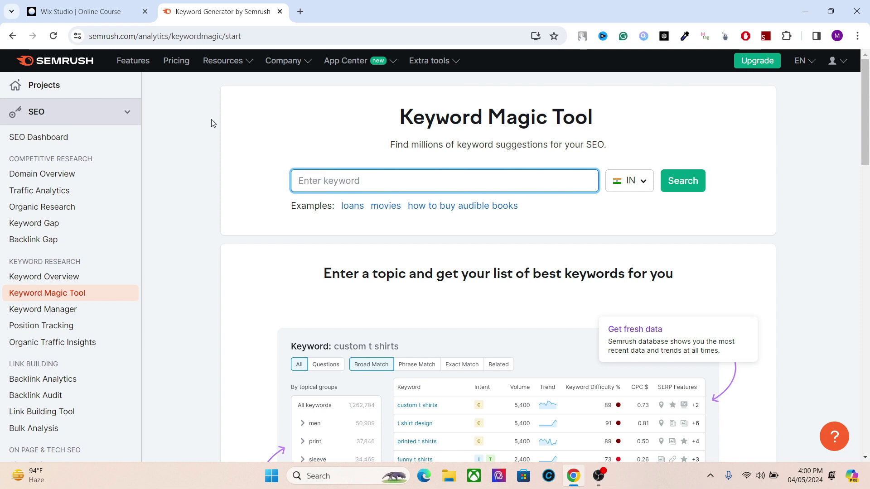
# Set the country database for the keyword search to United States.
pyautogui.click(202, 133)
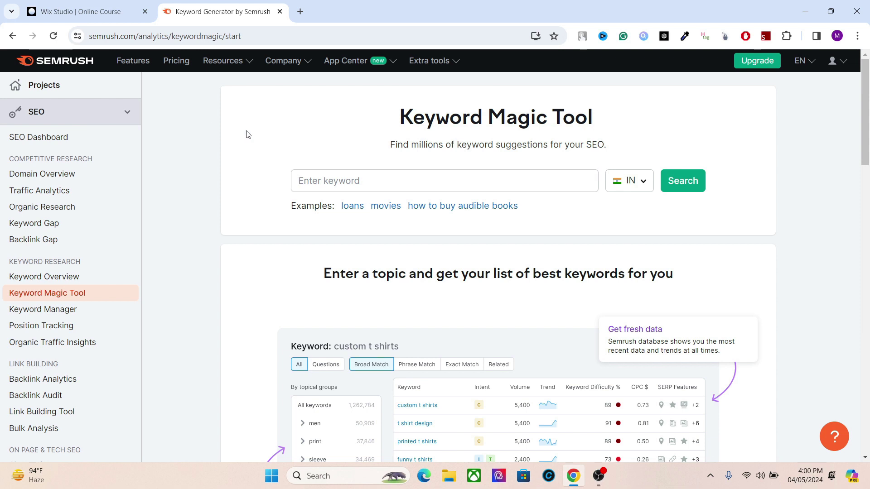
pyautogui.click(454, 178)
pyautogui.click(243, 156)
pyautogui.click(624, 189)
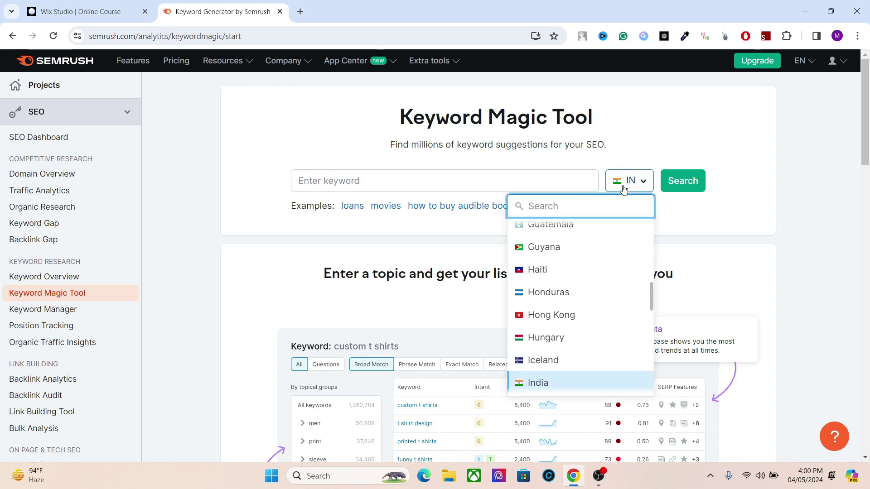
pyautogui.click(659, 285)
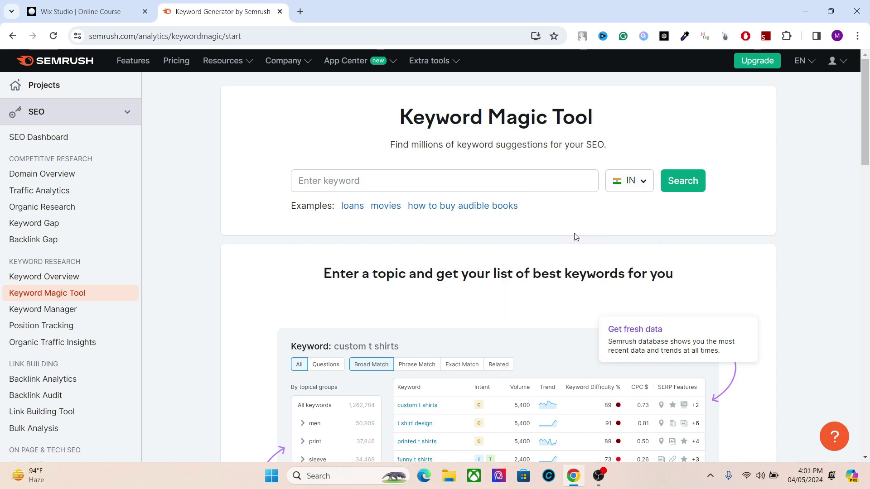
pyautogui.click(629, 188)
pyautogui.write('United')
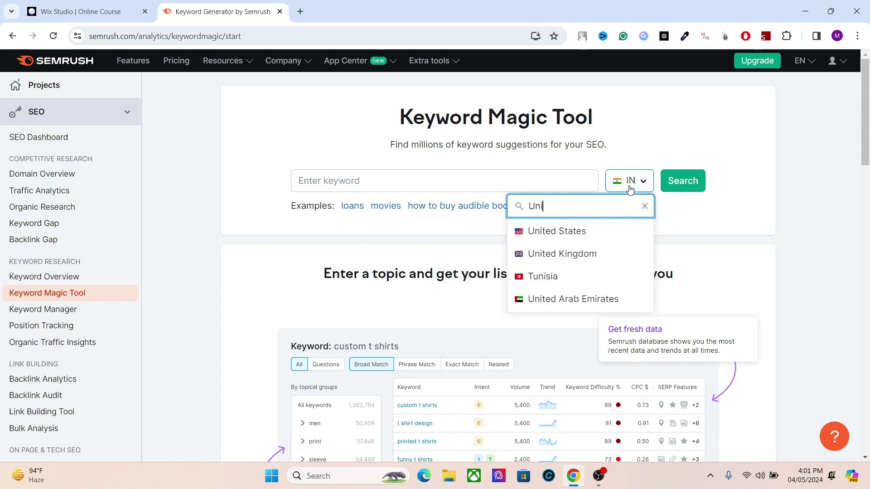
pyautogui.click(579, 231)
# Search the Keyword Magic Tool for the keyword "T Shirt".
pyautogui.click(496, 174)
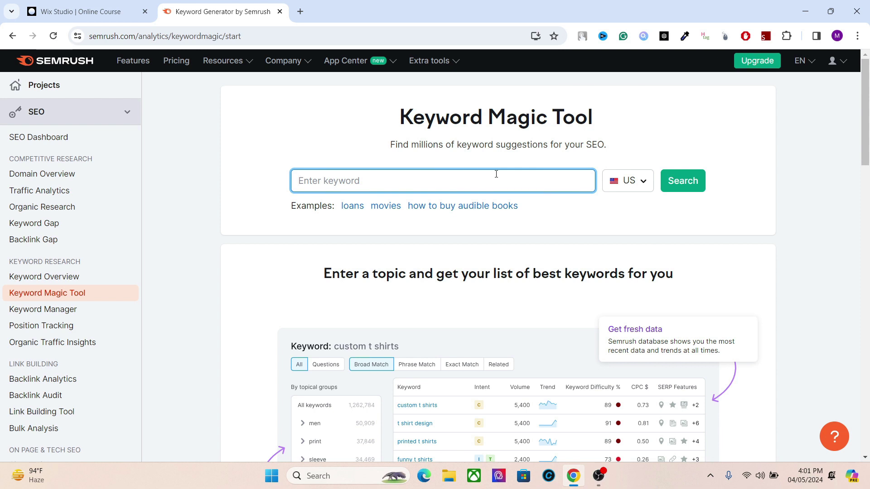
pyautogui.write('t')
pyautogui.press('BackSpace')
pyautogui.write('T Shirt')
pyautogui.press('Return')
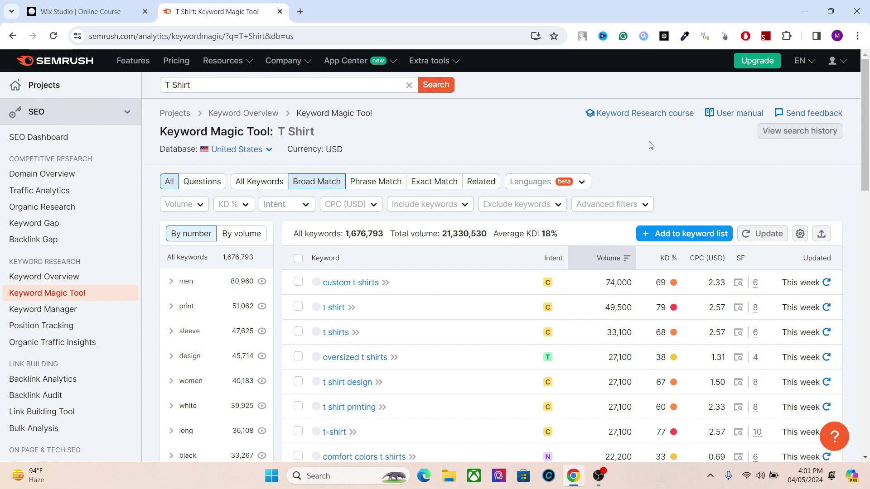
# Check the intent and keyword difficulty columns of the results and filter the keywords to Very easy difficulty (0–14%).
pyautogui.scroll(-1, 859, 161)
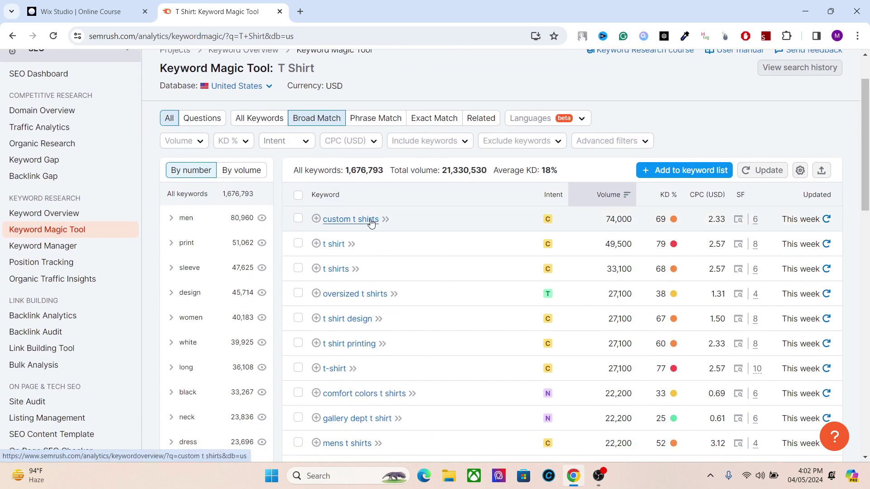
pyautogui.moveTo(550, 226)
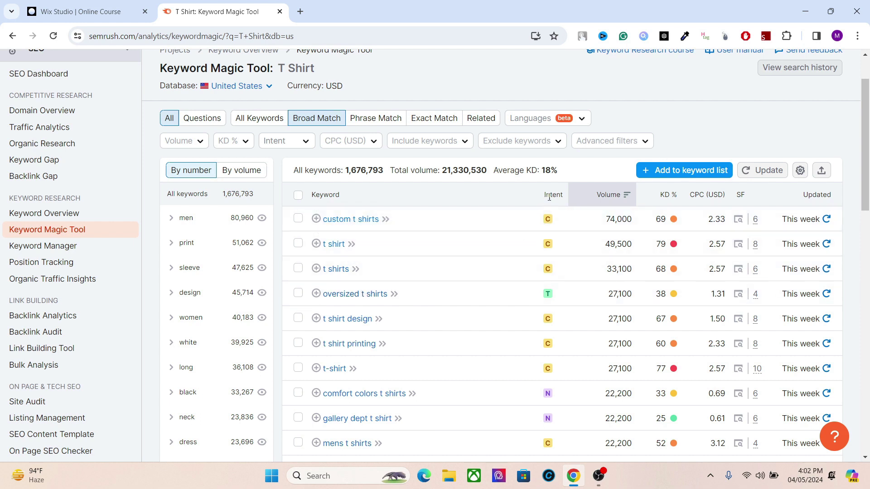
pyautogui.moveTo(551, 197)
pyautogui.moveTo(547, 295)
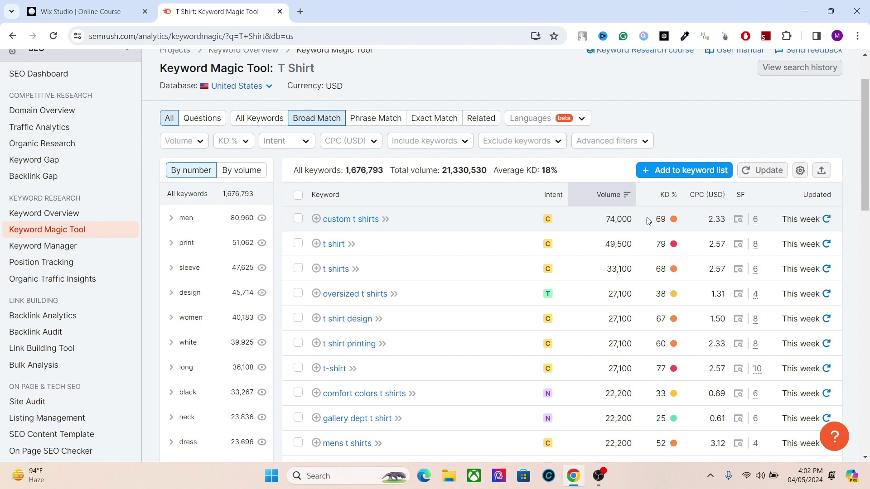
pyautogui.moveTo(666, 198)
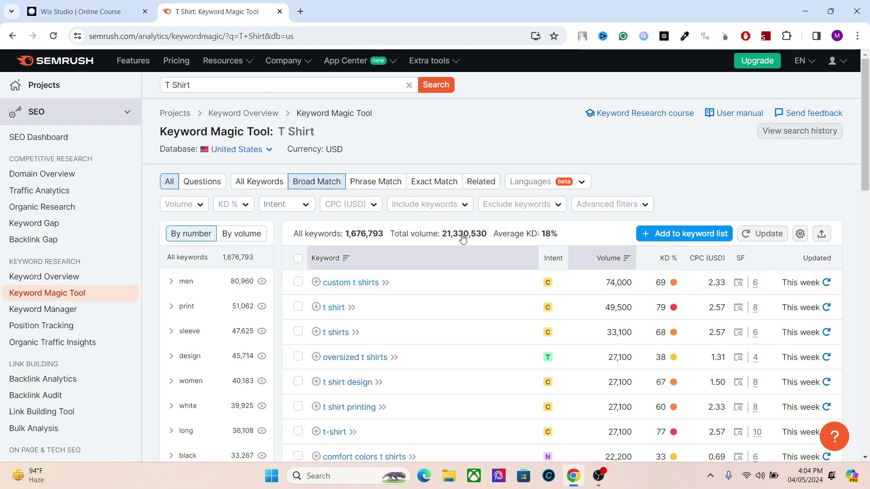
pyautogui.click(246, 204)
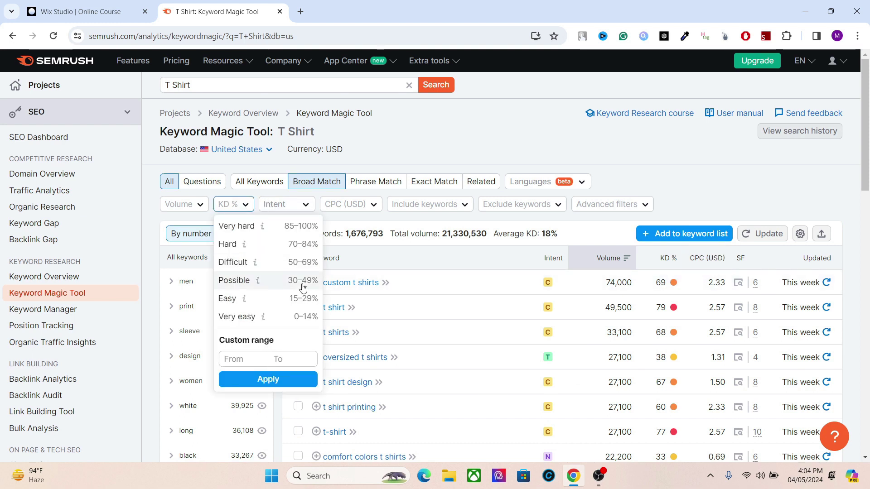
pyautogui.click(254, 317)
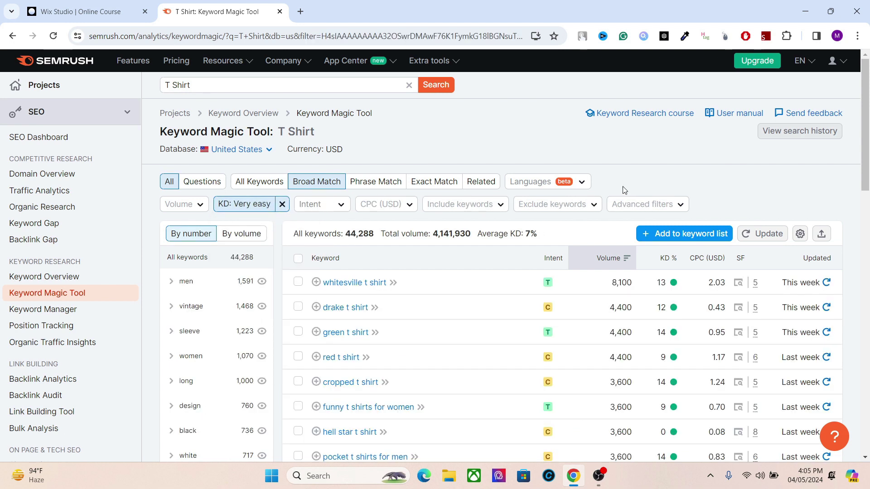
# Examine the filtered T Shirt keywords, comparing their search volume and keyword difficulty to spot suitable ones such as "funny t shirts for women".
pyautogui.scroll(-1, 859, 143)
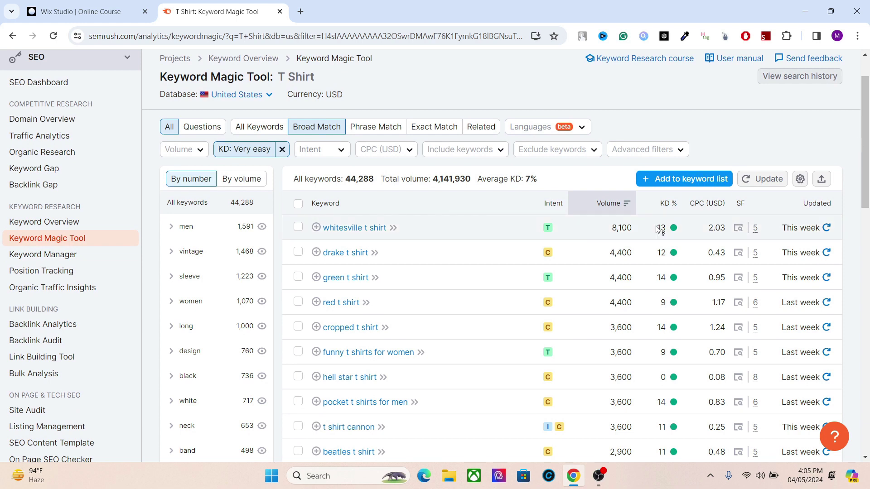
pyautogui.moveTo(671, 229)
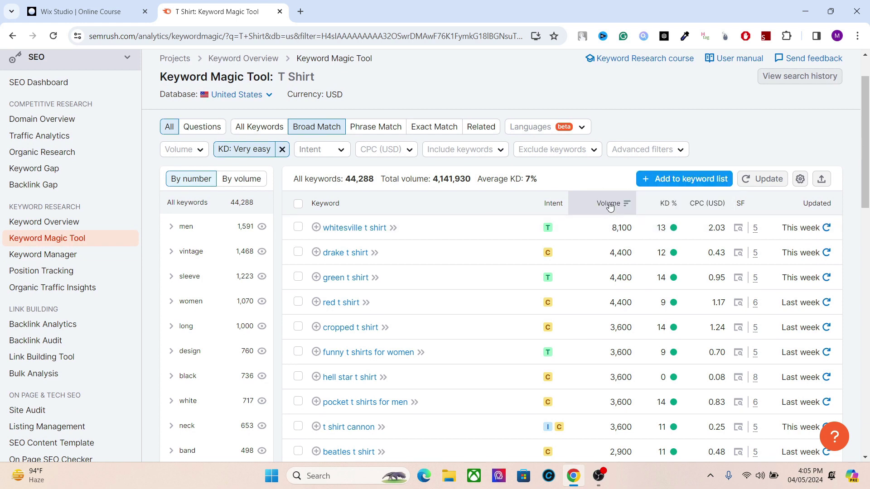
pyautogui.moveTo(610, 206)
pyautogui.moveTo(281, 78); pyautogui.dragTo(336, 73)
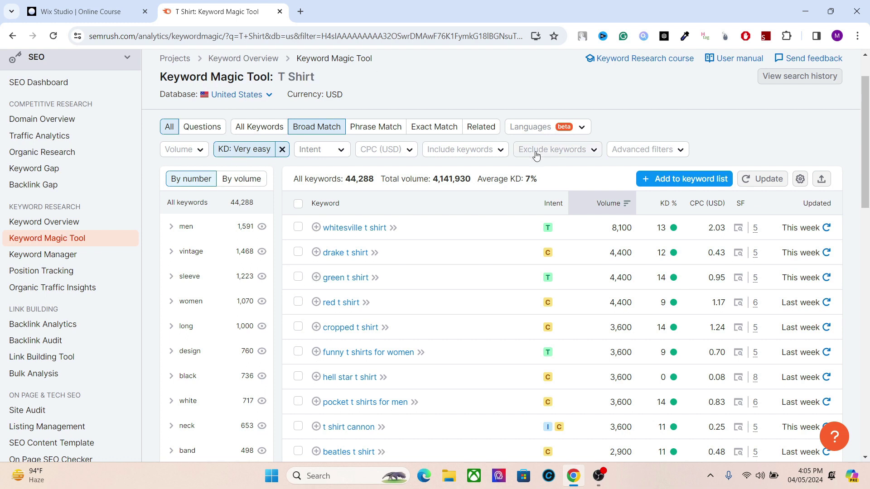
pyautogui.scroll(-1, 860, 188)
pyautogui.scroll(1, 860, 188)
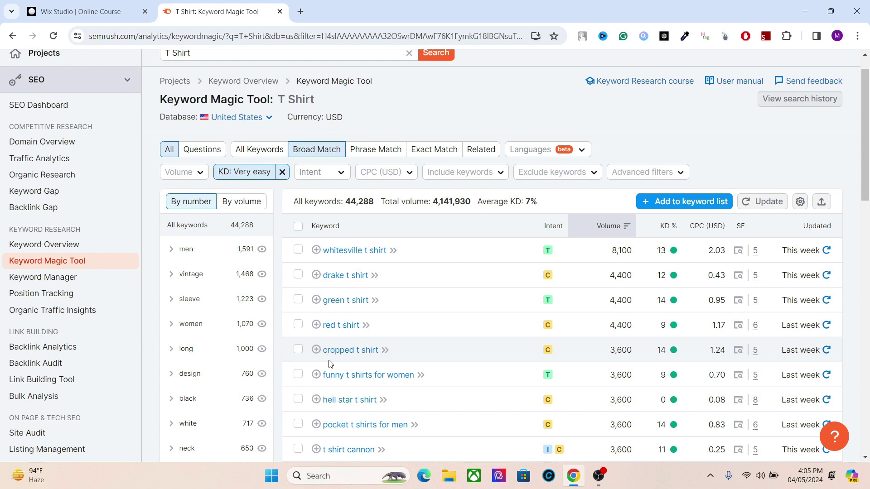
pyautogui.moveTo(324, 367); pyautogui.dragTo(415, 370)
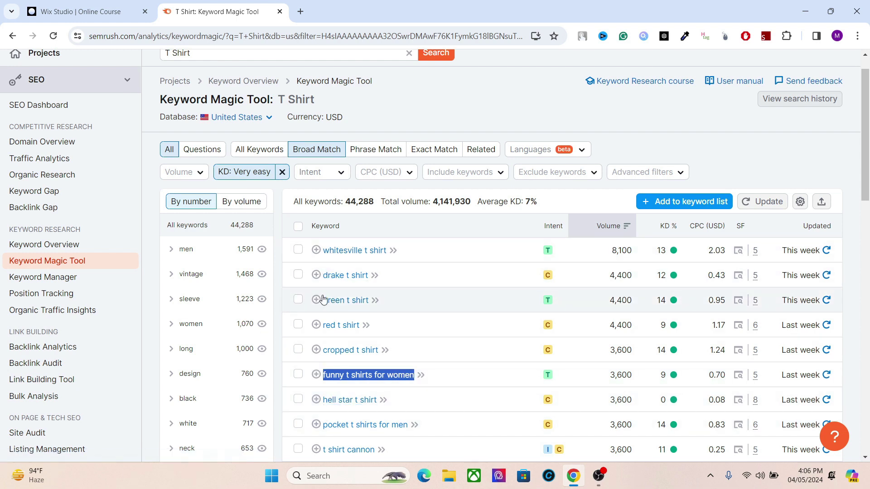
pyautogui.moveTo(323, 296); pyautogui.dragTo(380, 265)
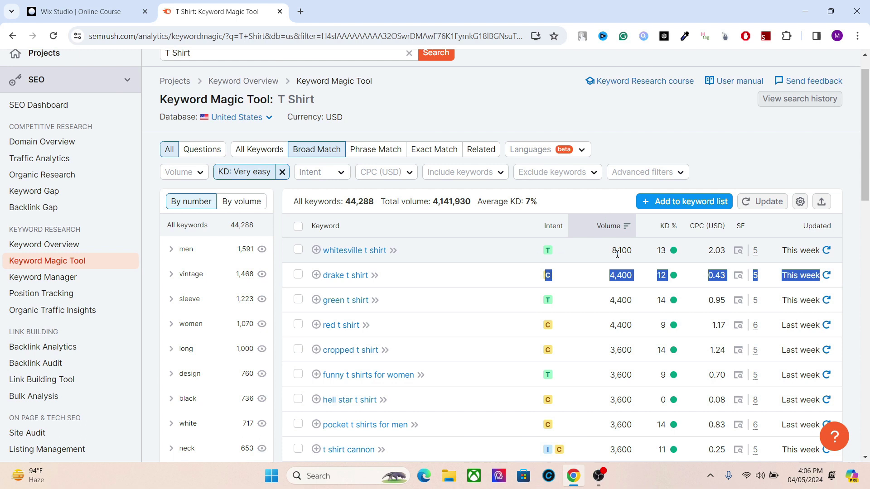
pyautogui.click(616, 326)
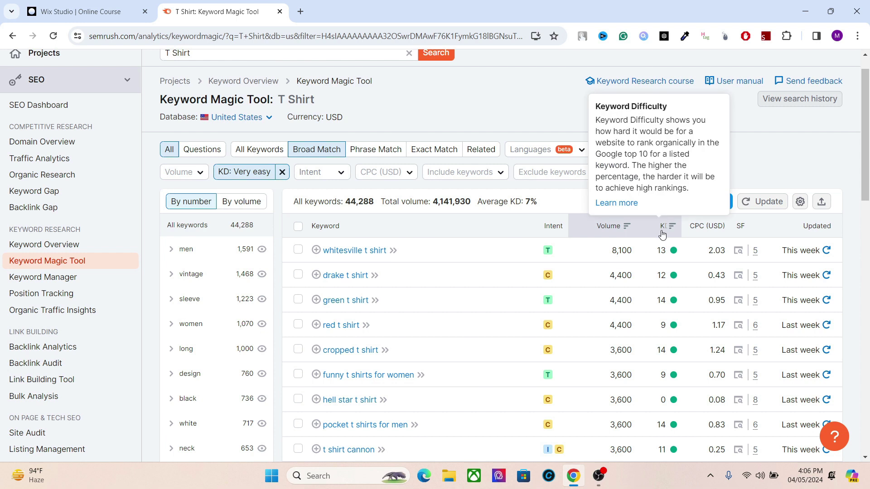
pyautogui.moveTo(611, 228)
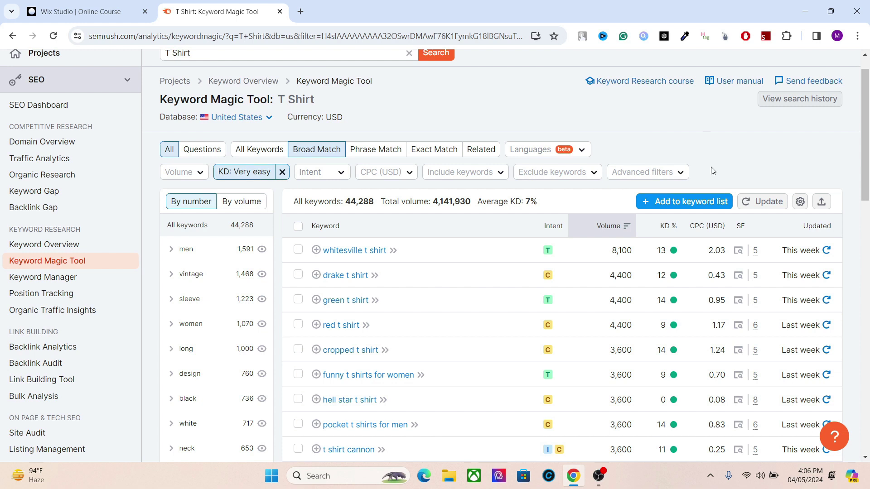
# Switch back to the Wix Studio editor and return to the beginning of the Home page.
pyautogui.click(94, 9)
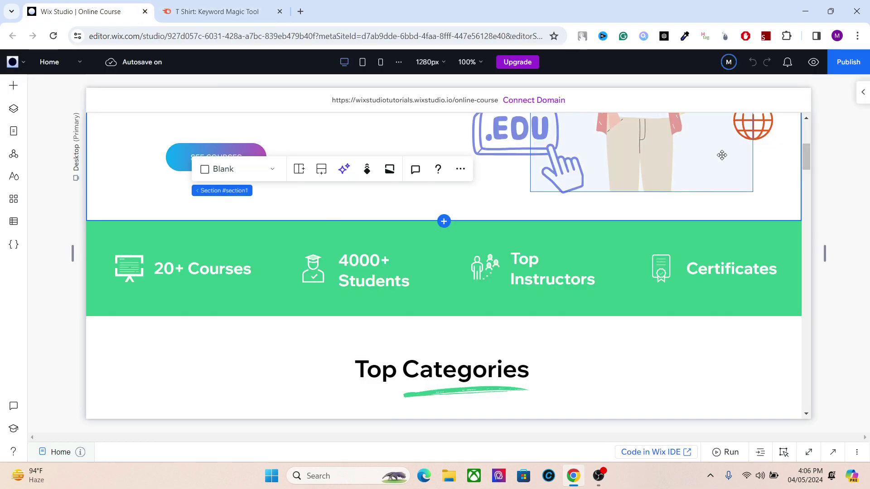
pyautogui.scroll(5, 806, 139)
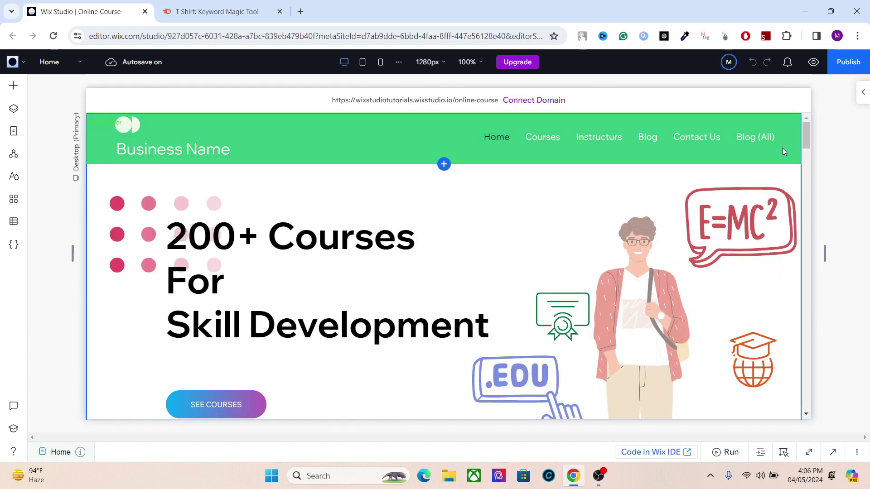
# Select the "200+ Courses For Skill Development" heading, consult the T Shirt keyword list in Semrush, and return to Wix Studio.
pyautogui.moveTo(804, 135)
pyautogui.mouseDown()
pyautogui.moveTo(804, 155)
pyautogui.moveTo(806, 134)
pyautogui.mouseUp()
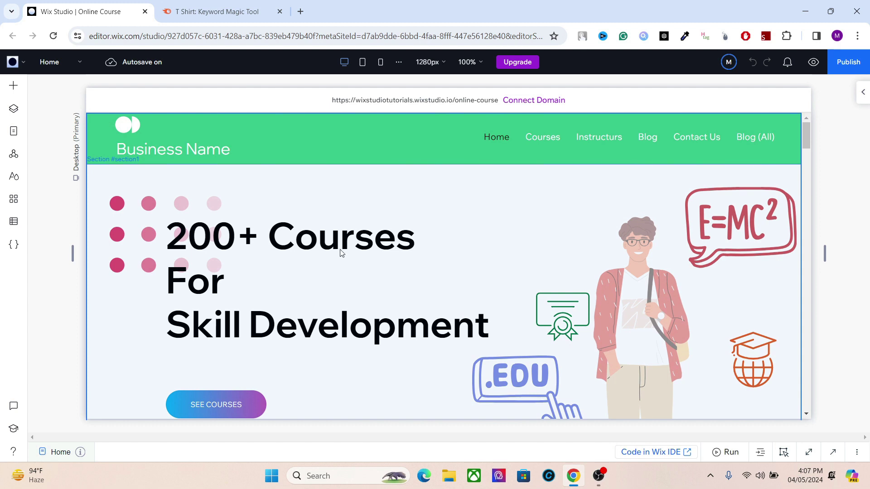
pyautogui.click(277, 240)
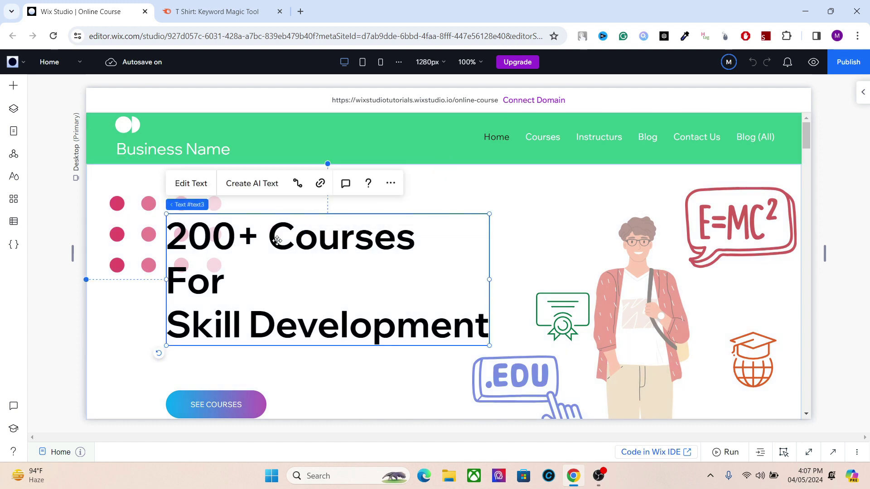
pyautogui.click(243, 12)
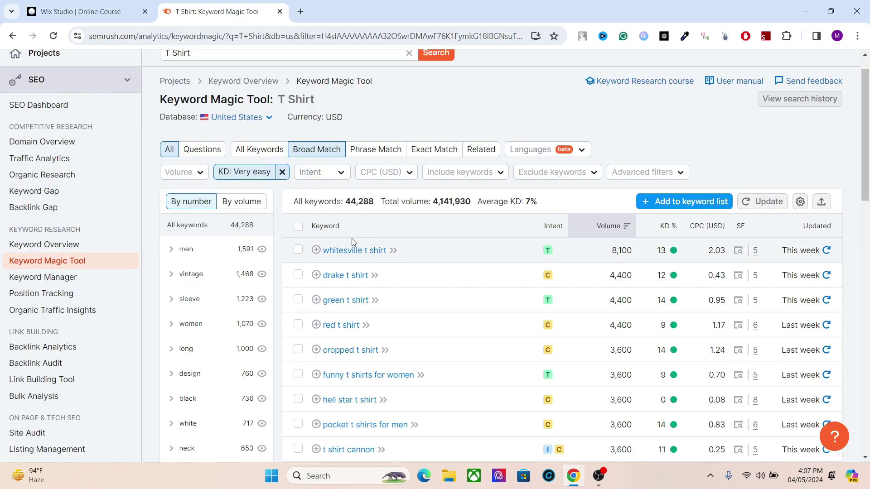
pyautogui.click(125, 5)
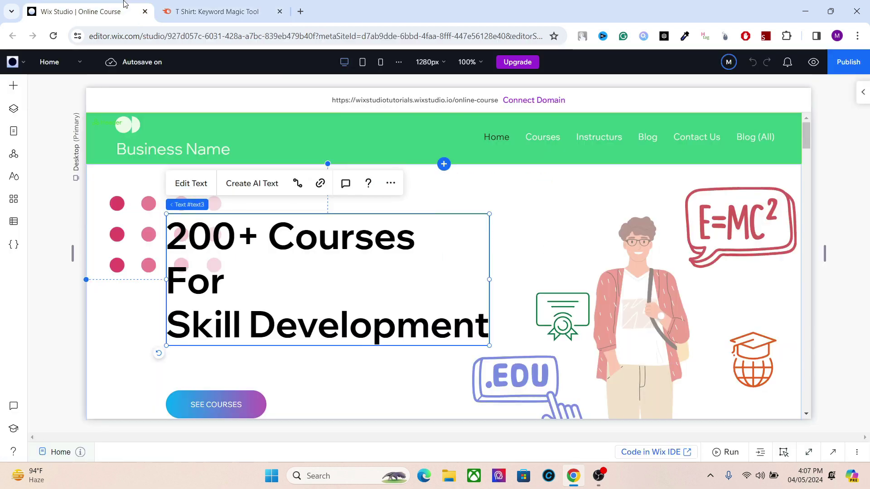
# Show the hero heading's design settings and check which HTML tag options are available for it.
pyautogui.moveTo(808, 140)
pyautogui.mouseDown()
pyautogui.moveTo(801, 178)
pyautogui.moveTo(808, 138)
pyautogui.mouseUp()
pyautogui.click(378, 243)
pyautogui.click(379, 242)
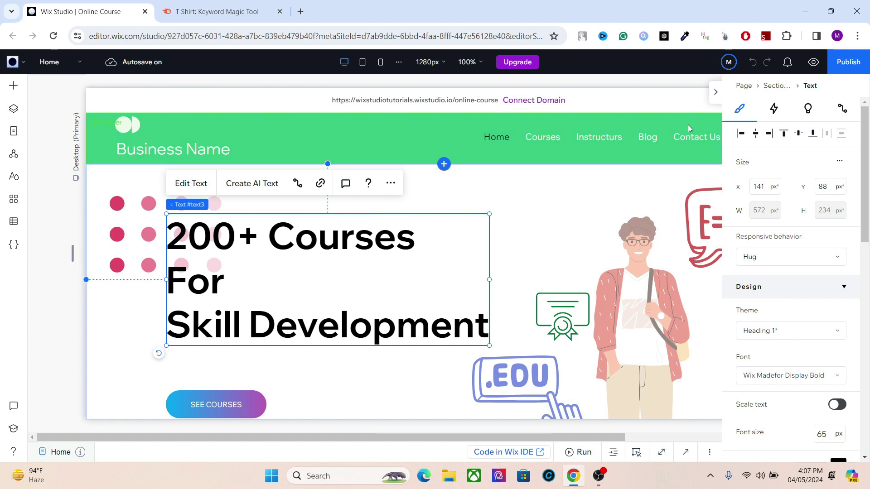
pyautogui.scroll(-5, 860, 272)
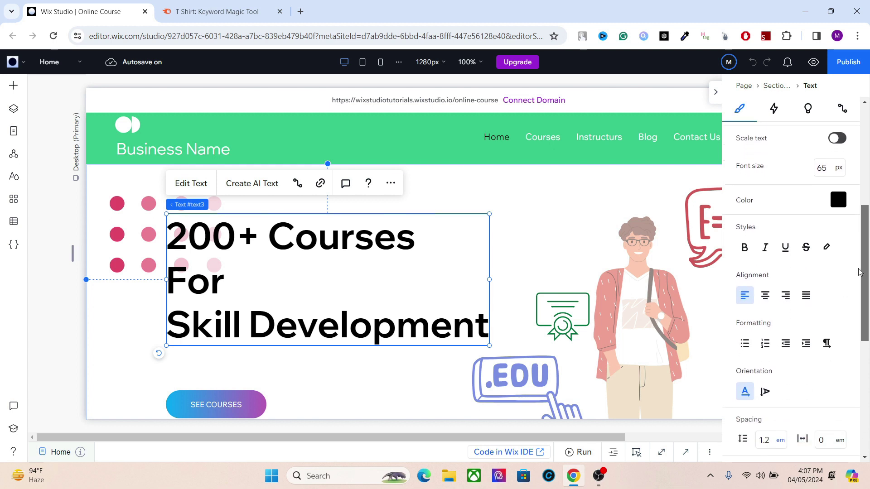
pyautogui.scroll(-5, 860, 272)
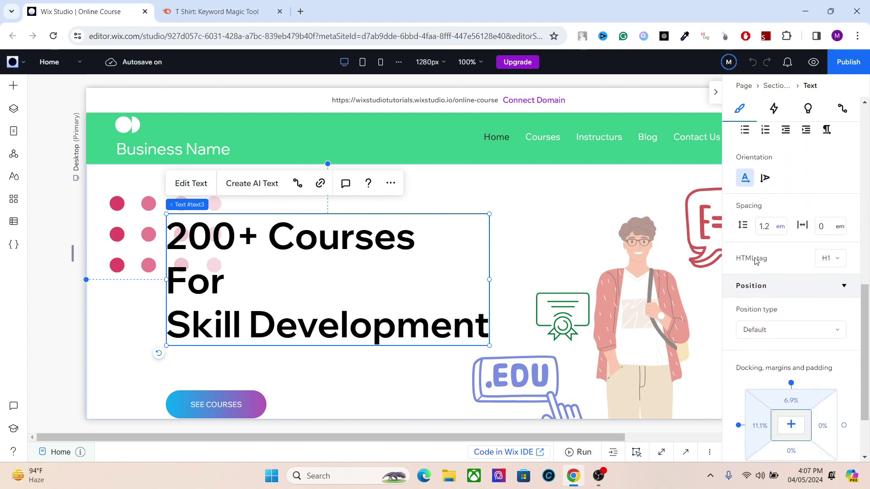
pyautogui.click(835, 258)
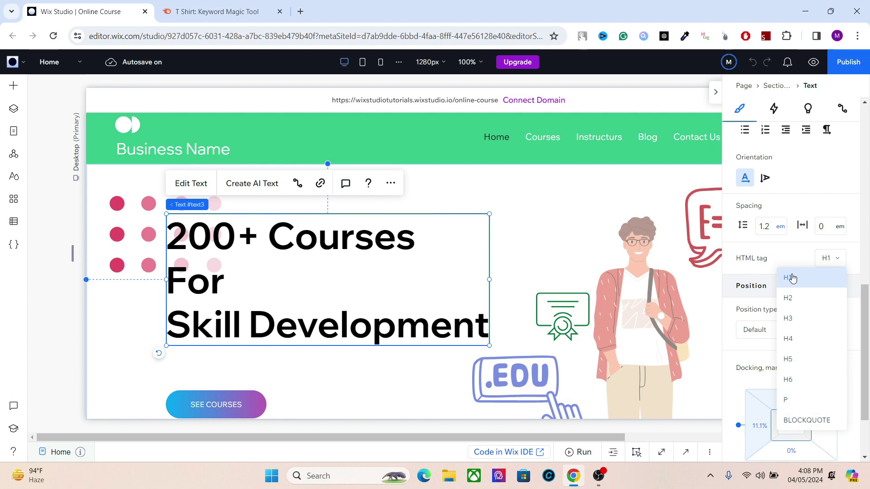
pyautogui.click(545, 251)
# Compare the hero heading in Wix Studio with Semrush keywords such as "funny t shirts for women", and end in Wix Studio.
pyautogui.click(227, 8)
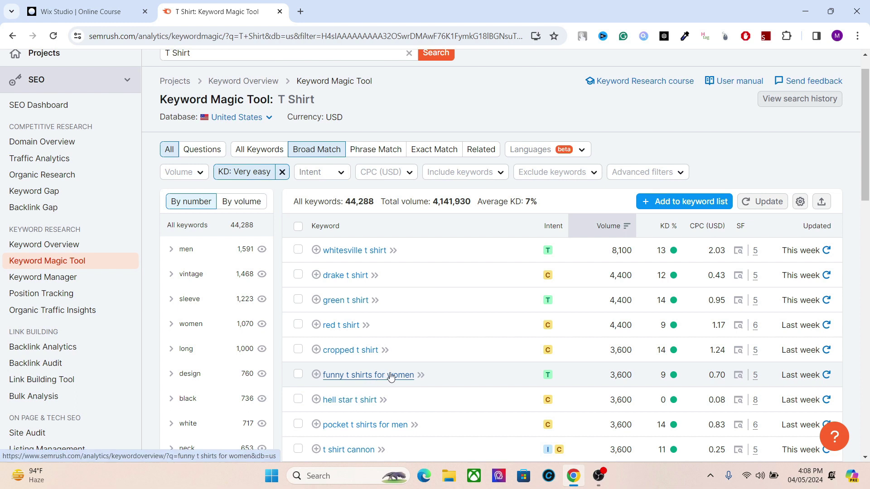
pyautogui.click(81, 12)
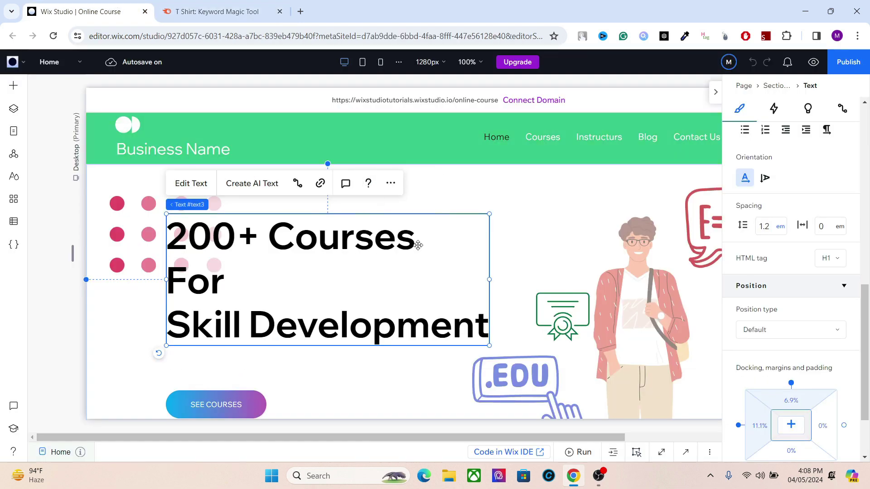
pyautogui.click(238, 5)
pyautogui.click(81, 5)
pyautogui.click(209, 6)
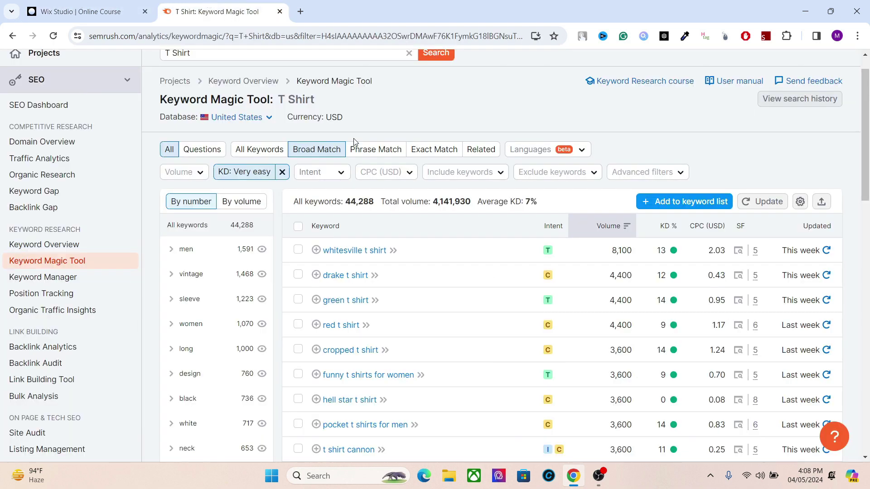
pyautogui.click(109, 5)
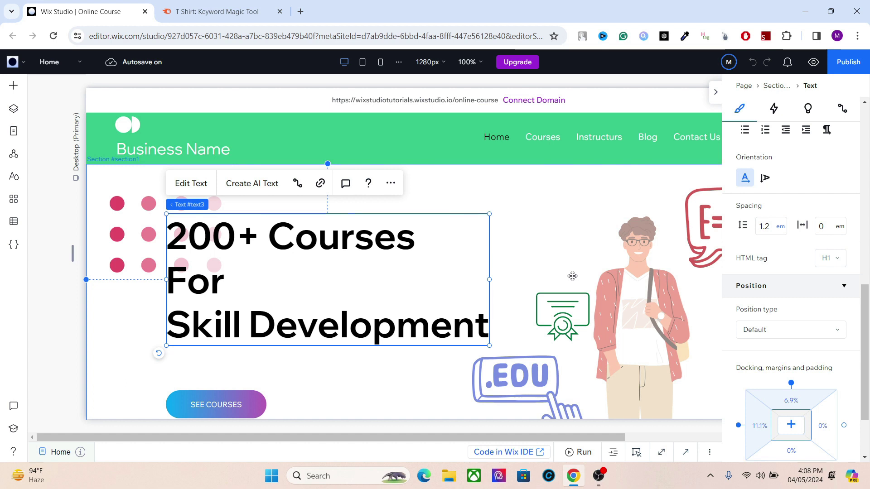
# Review the H1 to H6 choices for the hero heading's HTML tag and hide its settings without changing the tag.
pyautogui.click(830, 266)
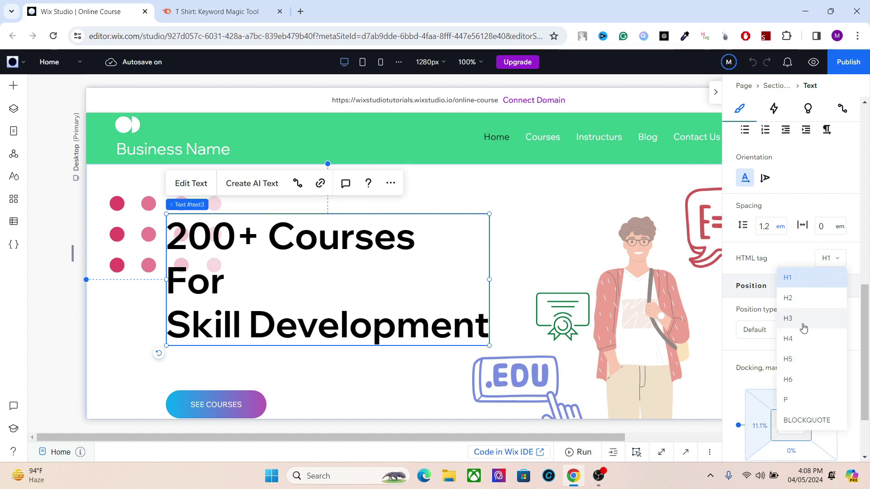
pyautogui.click(827, 261)
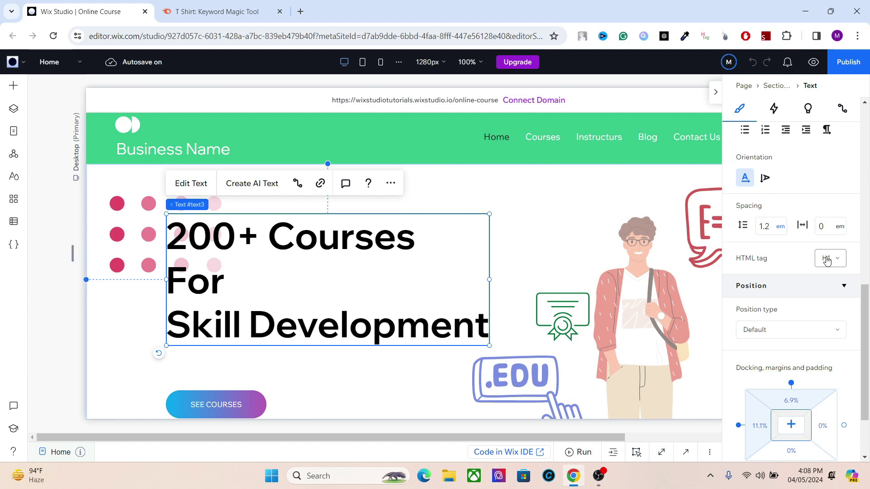
pyautogui.click(827, 261)
pyautogui.click(716, 93)
pyautogui.click(716, 93)
# Select the Top Categories heading on the Home page and check its HTML tag in the design settings.
pyautogui.moveTo(807, 140); pyautogui.dragTo(790, 178)
pyautogui.click(421, 156)
pyautogui.click(422, 156)
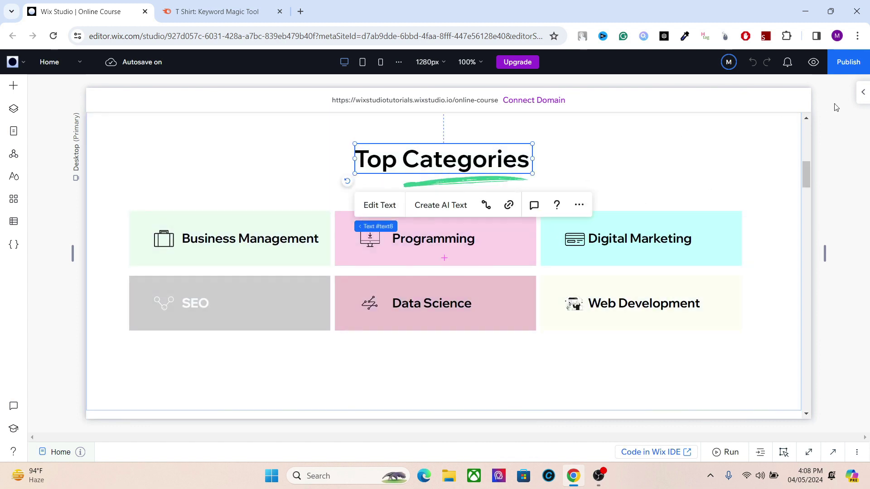
pyautogui.click(863, 92)
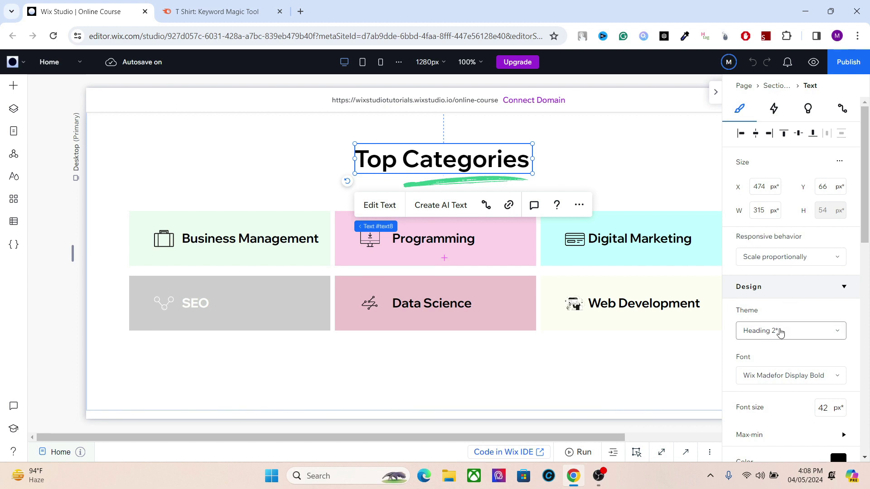
pyautogui.moveTo(864, 225); pyautogui.dragTo(857, 322)
pyautogui.scroll(-4, 858, 322)
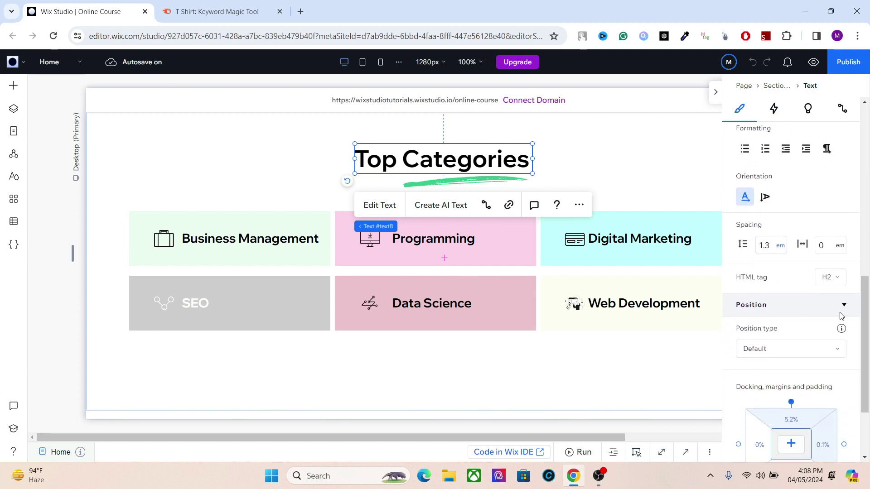
pyautogui.click(835, 285)
pyautogui.click(836, 285)
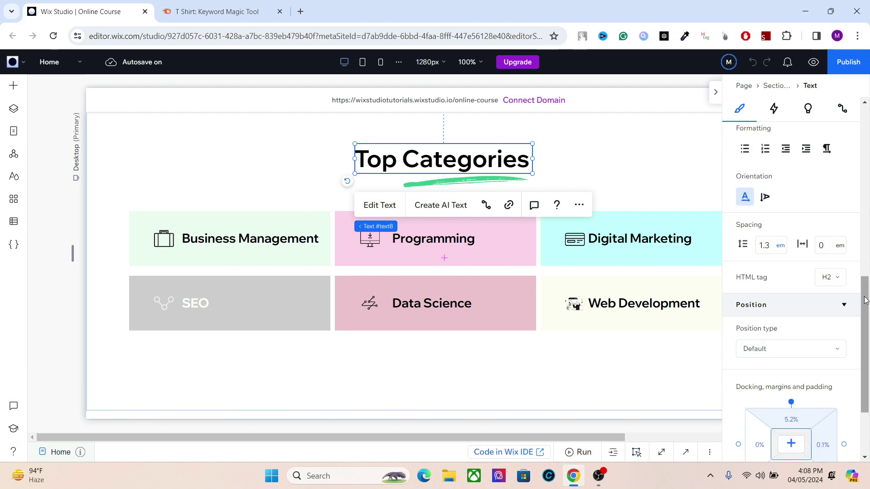
# Compare the Top Categories heading's theme text style with its HTML tag setting.
pyautogui.moveTo(865, 299); pyautogui.dragTo(867, 206)
pyautogui.scroll(5, 868, 206)
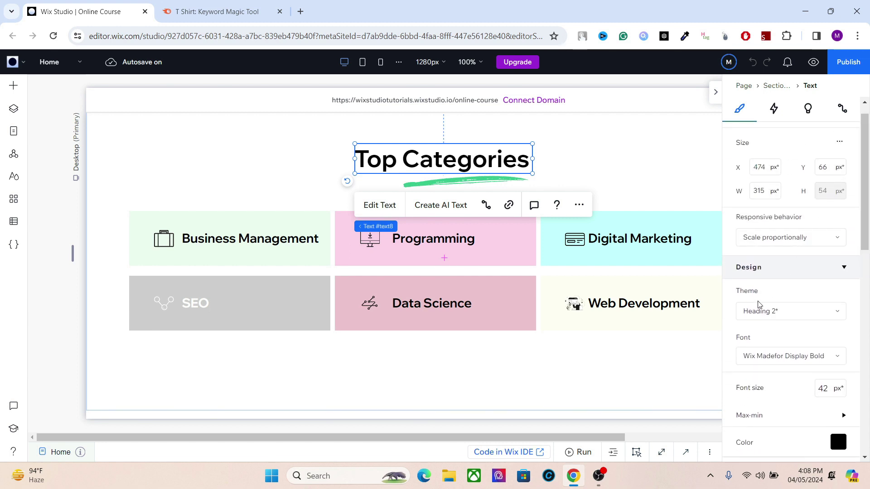
pyautogui.click(751, 320)
pyautogui.moveTo(842, 350); pyautogui.dragTo(862, 331)
pyautogui.click(868, 235)
pyautogui.scroll(-3, 842, 333)
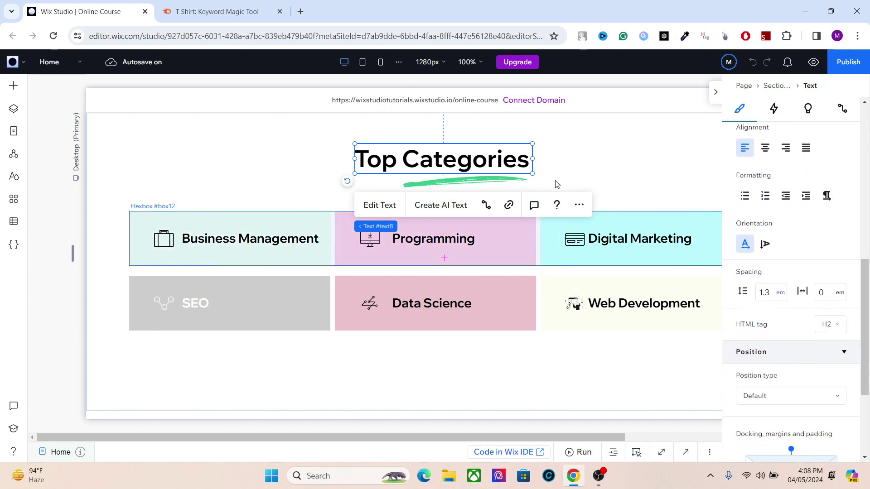
# Inspect the heading theme of the category labels, including Business Management and Digital Marketing.
pyautogui.click(221, 240)
pyautogui.click(221, 240)
pyautogui.click(221, 240)
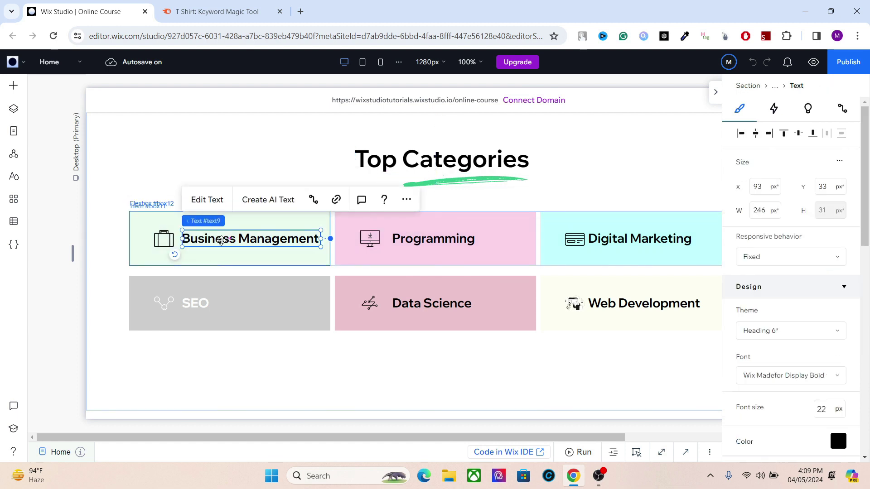
pyautogui.click(437, 240)
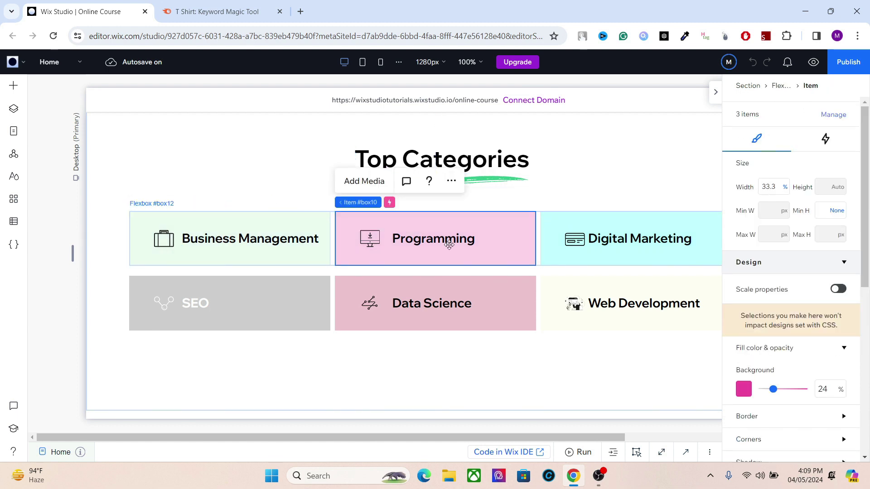
pyautogui.click(460, 233)
pyautogui.click(647, 232)
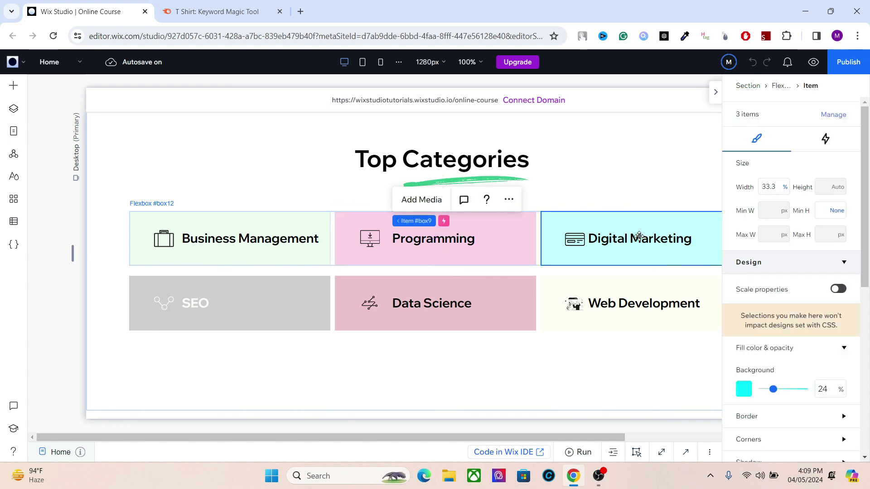
pyautogui.click(631, 241)
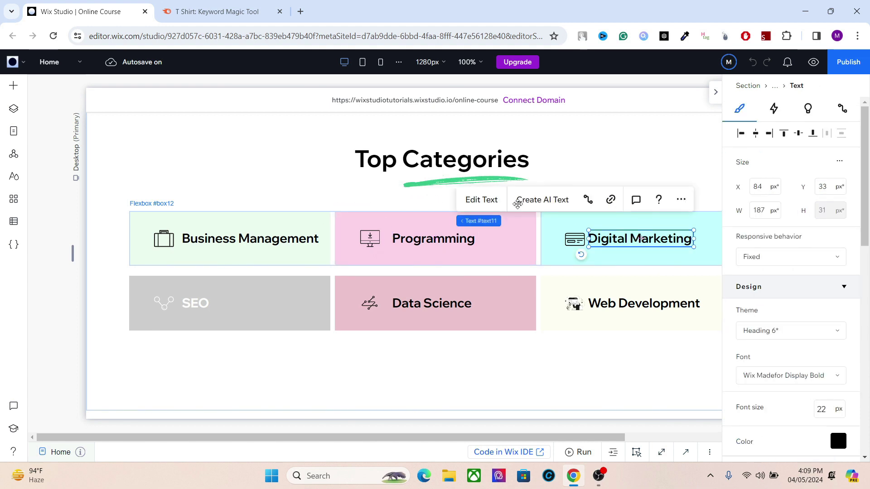
# Compare the Top Categories heading's theme with the category row beneath it, and hide the settings.
pyautogui.click(459, 149)
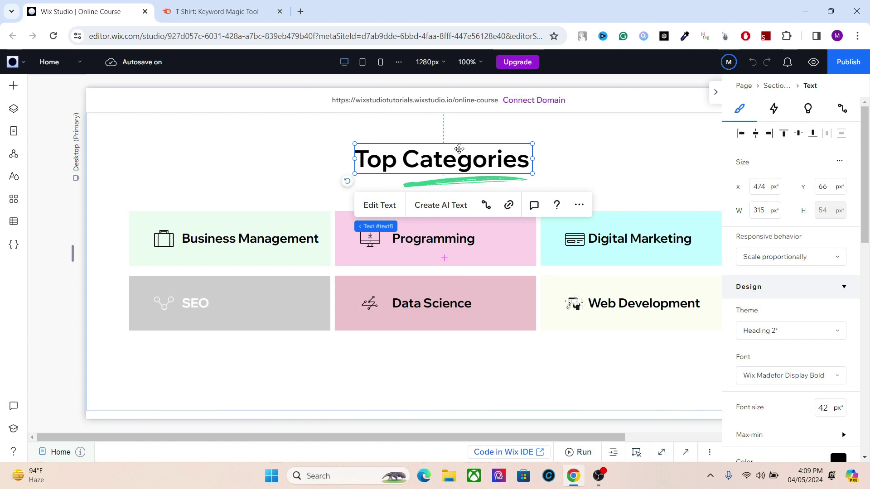
pyautogui.press('Tab')
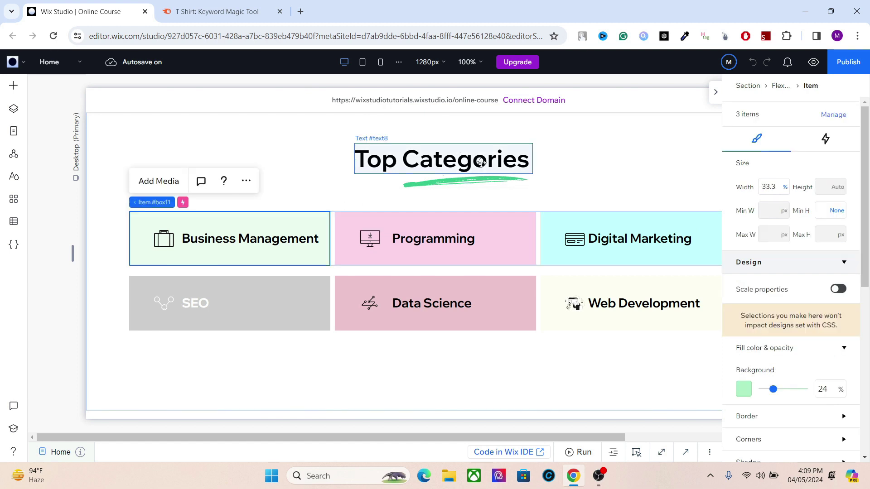
pyautogui.click(480, 162)
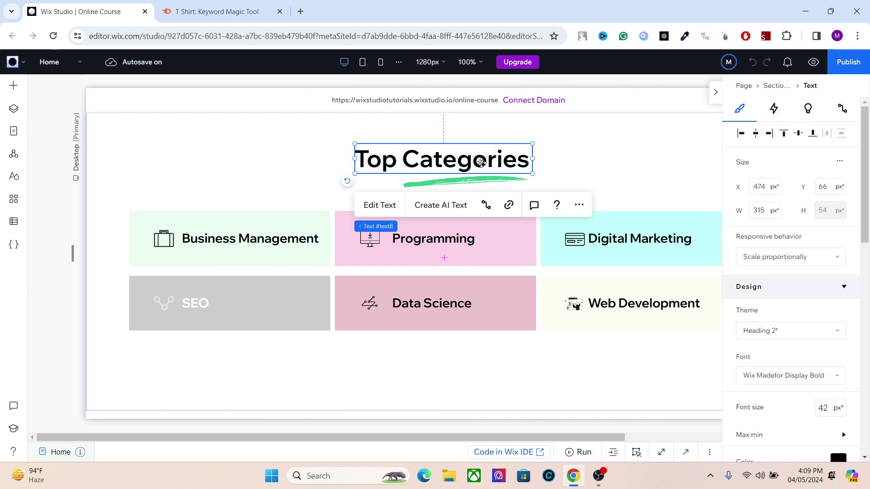
pyautogui.click(429, 239)
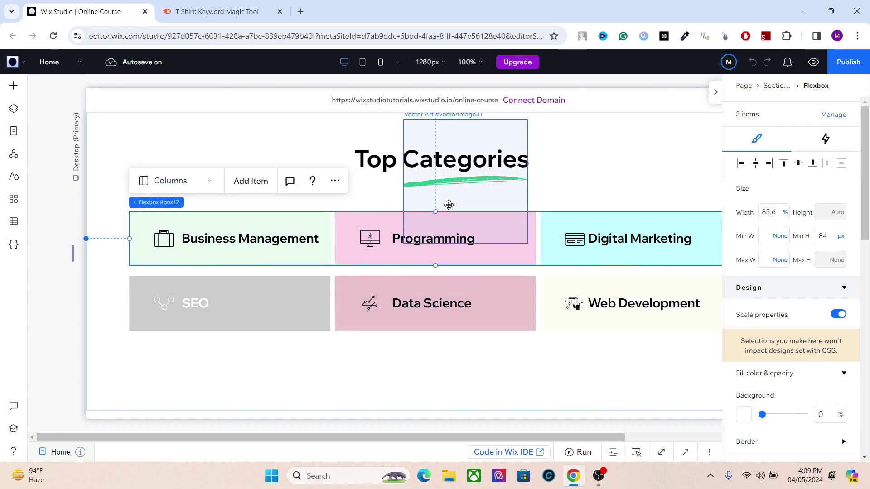
pyautogui.click(442, 159)
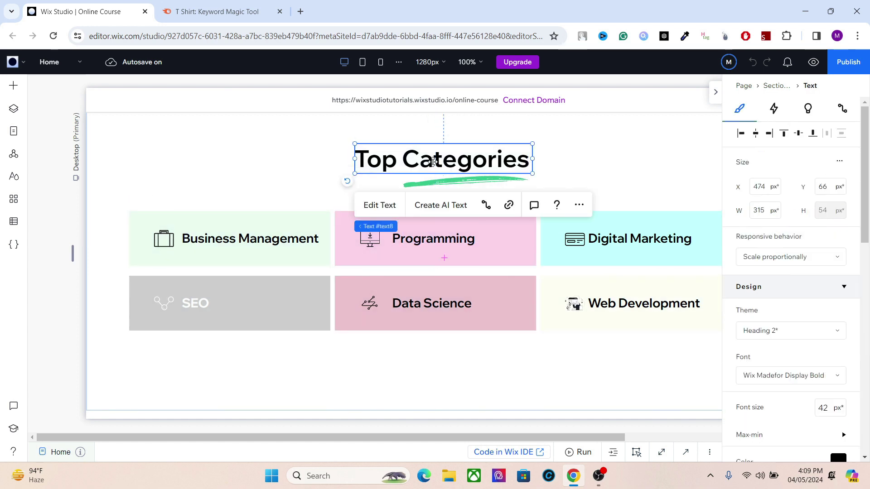
pyautogui.click(716, 93)
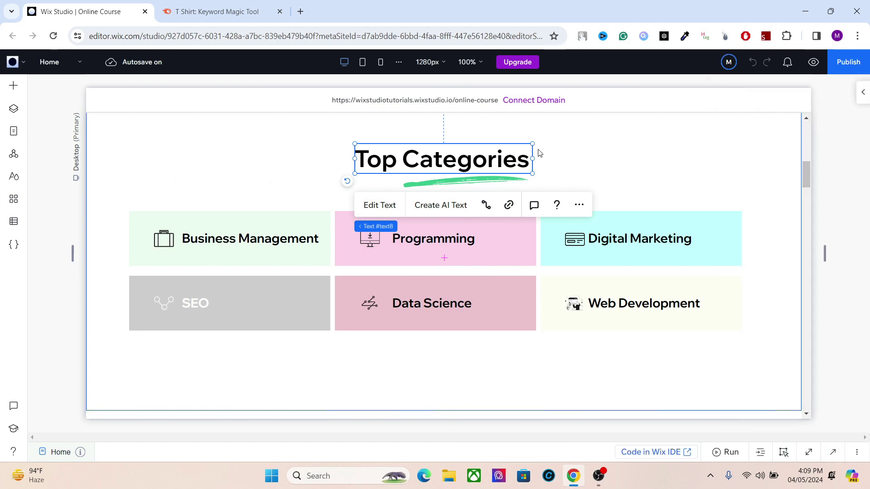
# Select the Programming label inside its category box as an example of a subheading.
pyautogui.moveTo(803, 183)
pyautogui.mouseDown()
pyautogui.moveTo(806, 200)
pyautogui.moveTo(811, 183)
pyautogui.mouseUp()
pyautogui.click(447, 240)
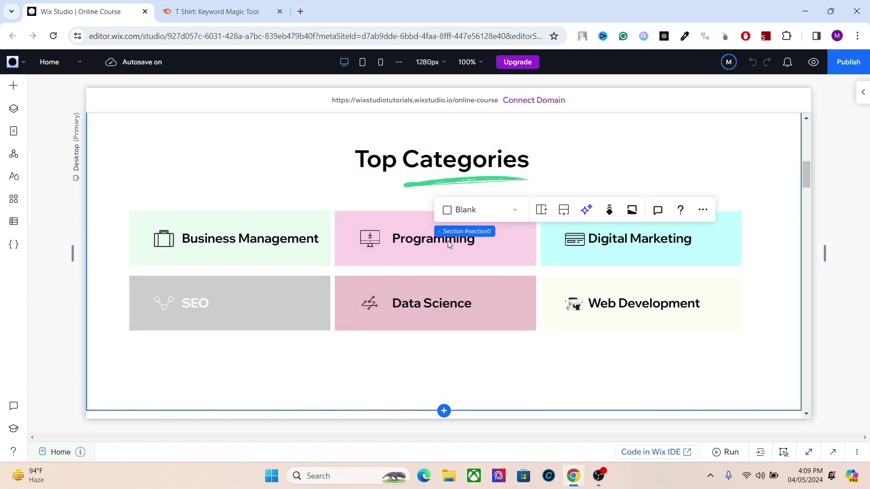
pyautogui.click(424, 241)
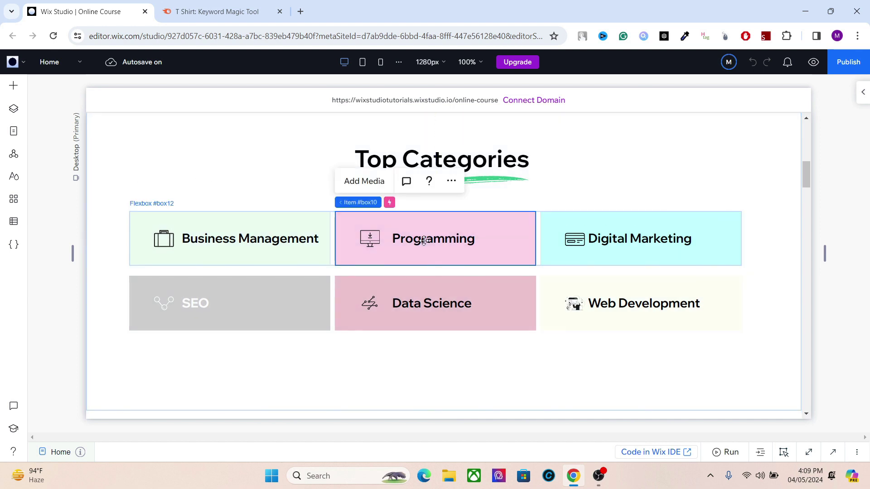
pyautogui.click(424, 241)
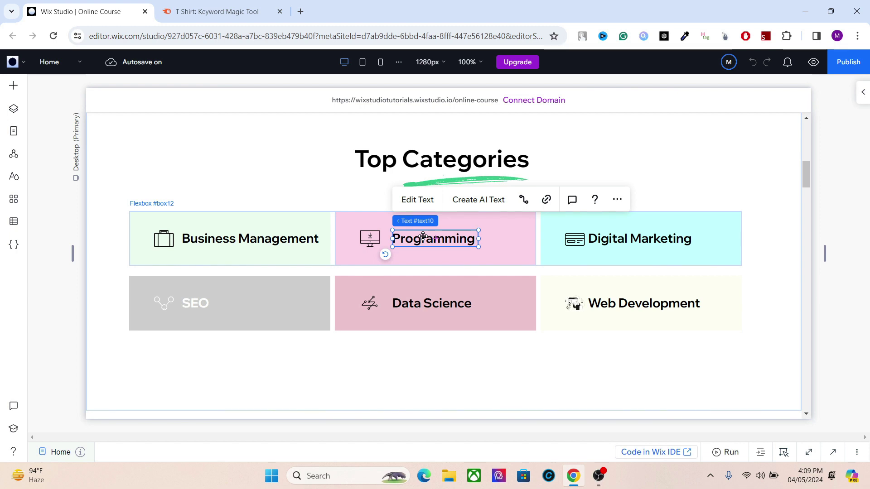
# Select the Popular Courses heading further down the Home page.
pyautogui.moveTo(806, 170); pyautogui.dragTo(801, 224)
pyautogui.click(515, 140)
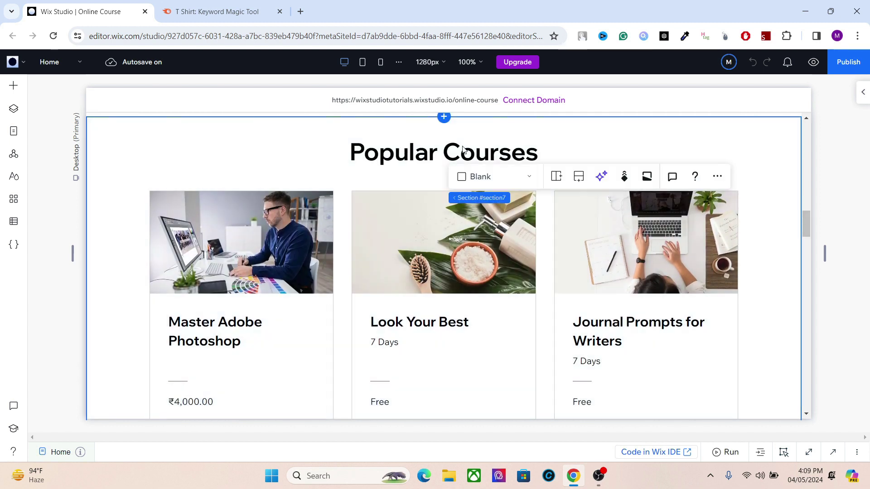
pyautogui.click(418, 148)
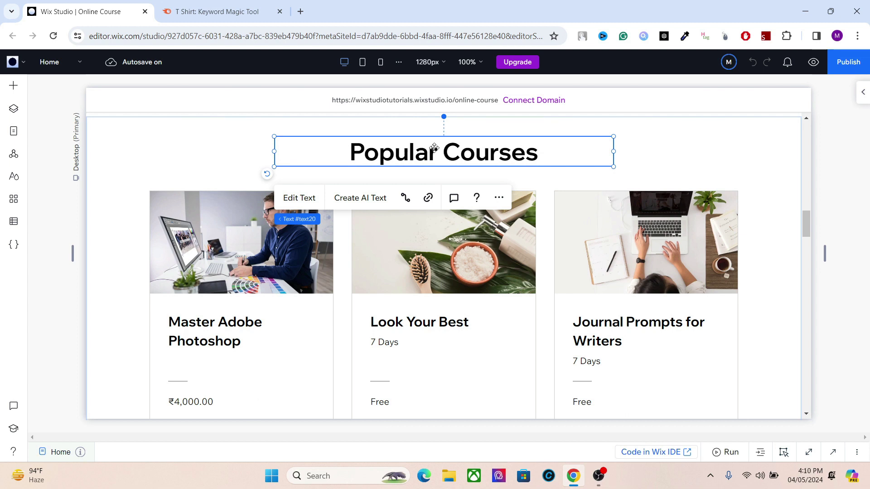
# Look over the Popular Courses cards and select the Testimonials heading further down the Home page.
pyautogui.click(204, 330)
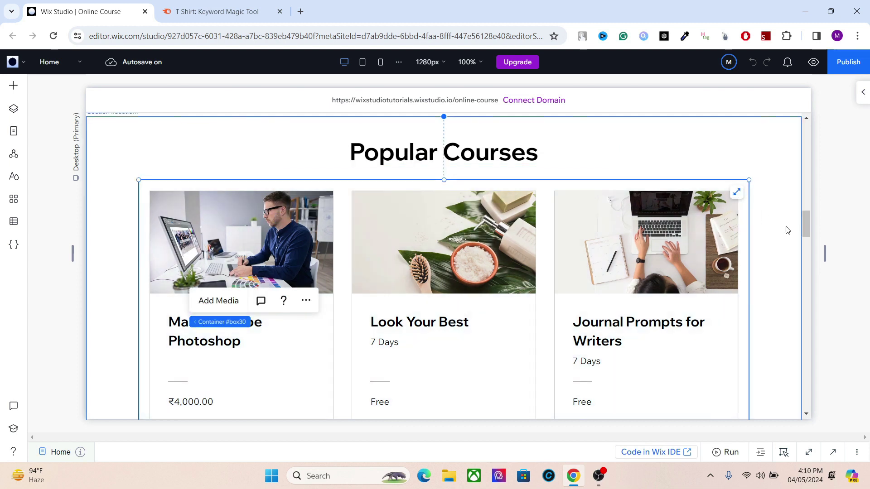
pyautogui.scroll(-2, 804, 227)
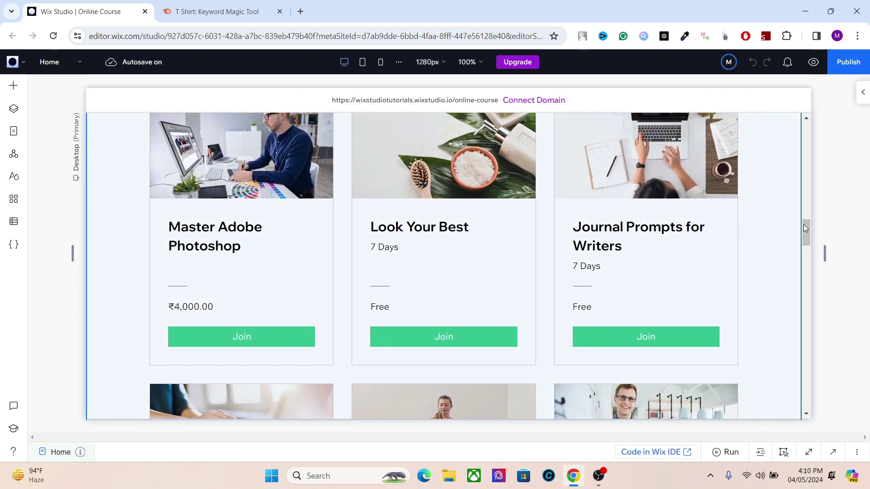
pyautogui.moveTo(807, 229); pyautogui.dragTo(772, 296)
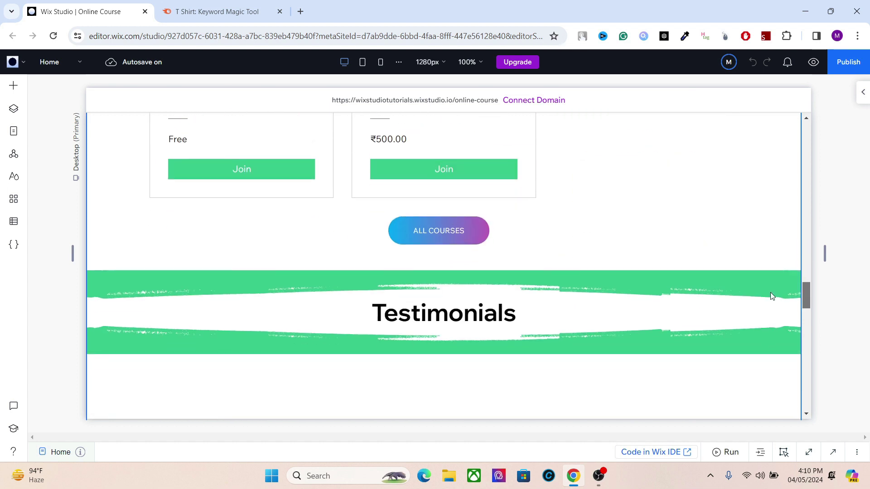
pyautogui.scroll(-4, 772, 296)
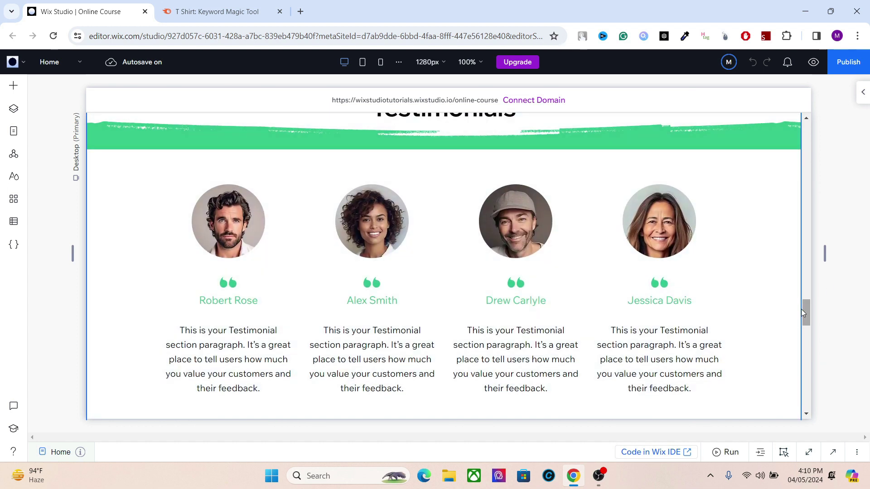
pyautogui.scroll(2, 804, 308)
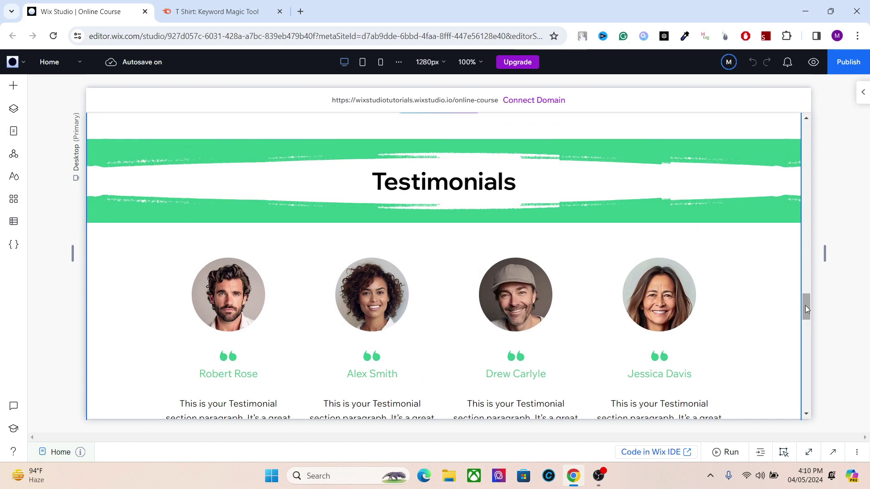
pyautogui.click(489, 181)
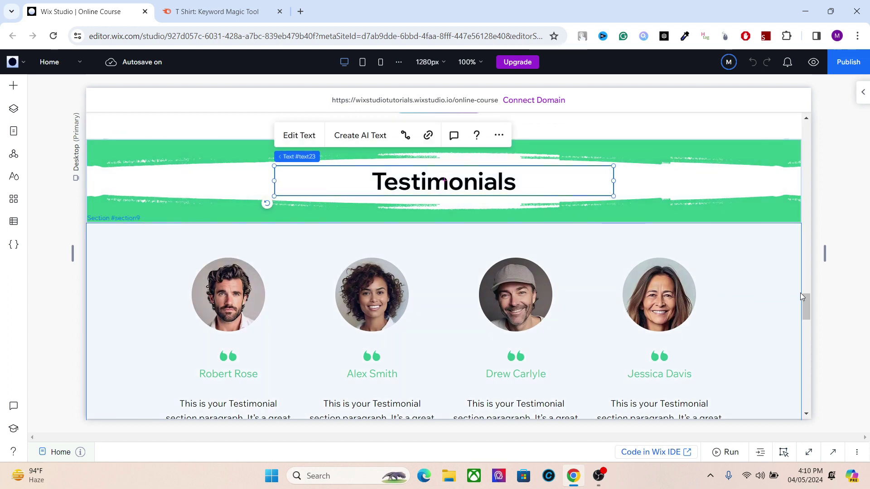
# Check the reviewer name labels inside the testimonial cards as examples of subheadings.
pyautogui.moveTo(803, 305); pyautogui.dragTo(803, 315)
pyautogui.click(653, 263)
pyautogui.click(653, 262)
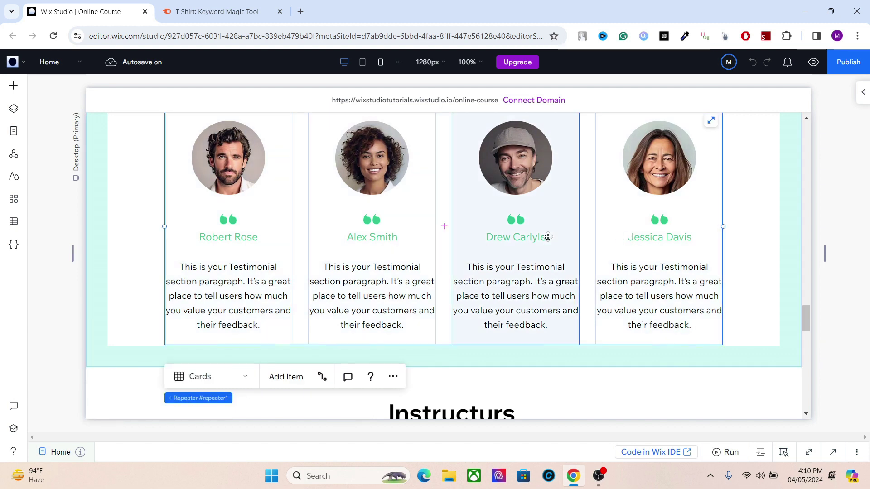
pyautogui.click(548, 237)
pyautogui.click(492, 237)
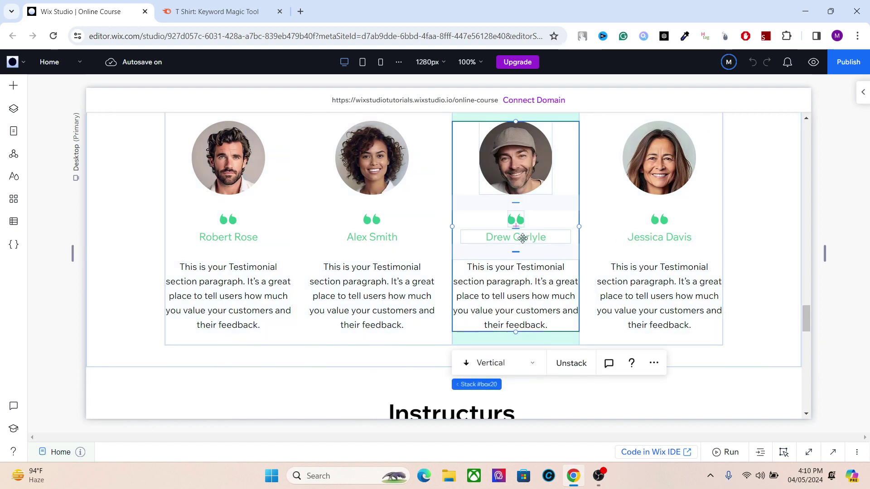
pyautogui.click(383, 238)
# Select the Instructurs heading below the testimonials.
pyautogui.moveTo(804, 324); pyautogui.dragTo(800, 345)
pyautogui.click(458, 176)
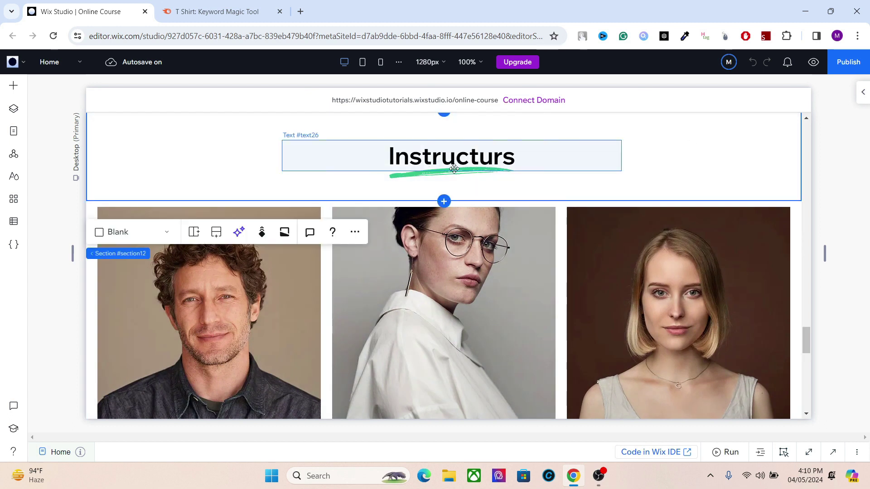
pyautogui.click(485, 158)
# Inspect the HTML tag of the Full Name 01 label in the instructor cards, and hide the settings.
pyautogui.moveTo(807, 335); pyautogui.dragTo(806, 354)
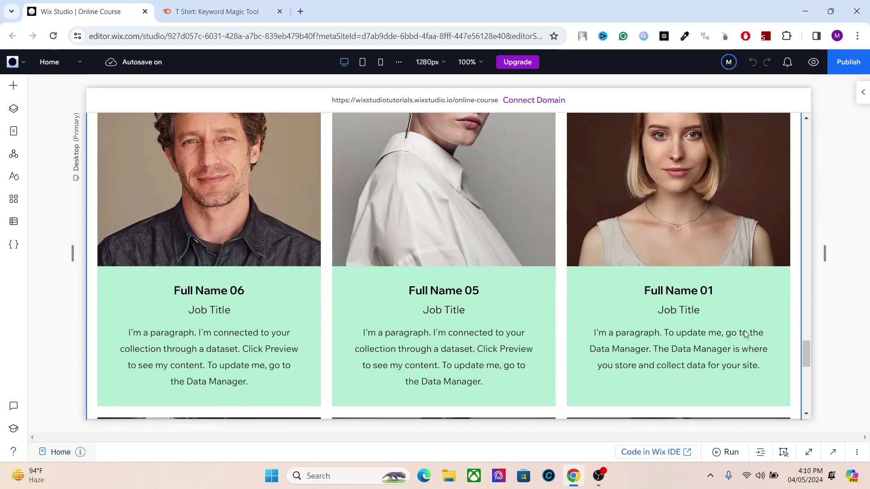
pyautogui.click(690, 292)
pyautogui.click(689, 291)
pyautogui.click(689, 292)
pyautogui.click(690, 291)
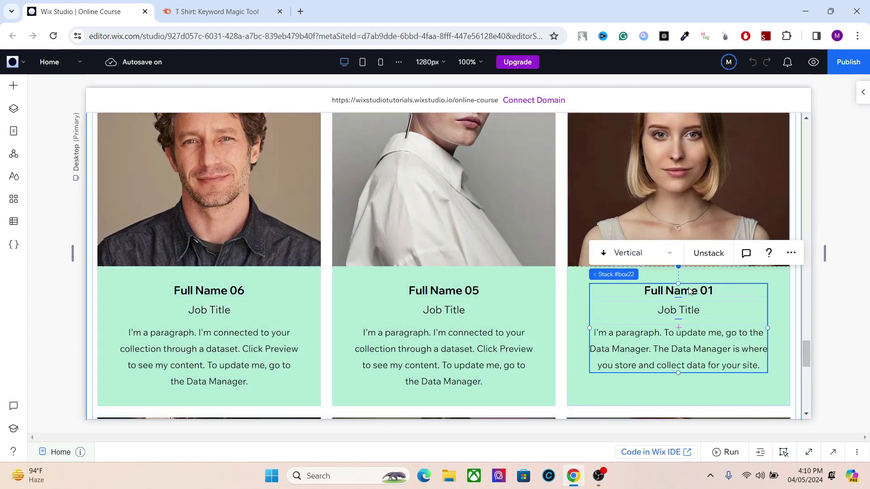
pyautogui.click(689, 292)
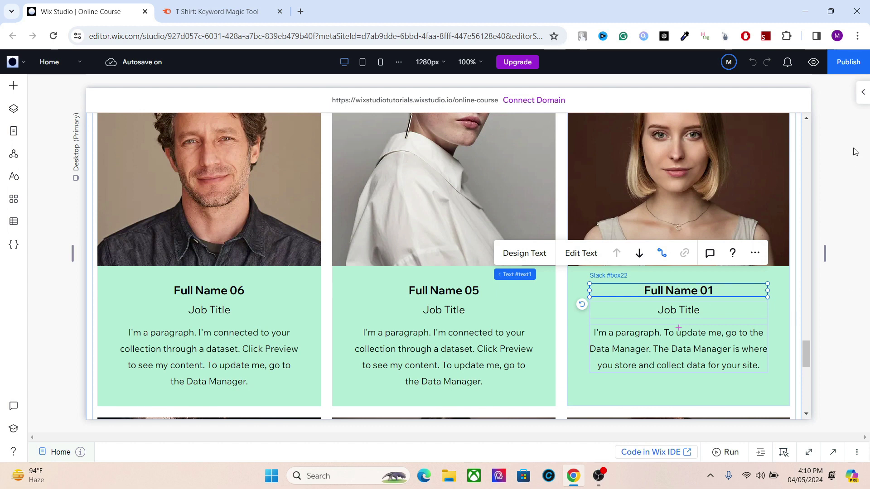
pyautogui.click(862, 92)
pyautogui.moveTo(866, 216); pyautogui.dragTo(866, 376)
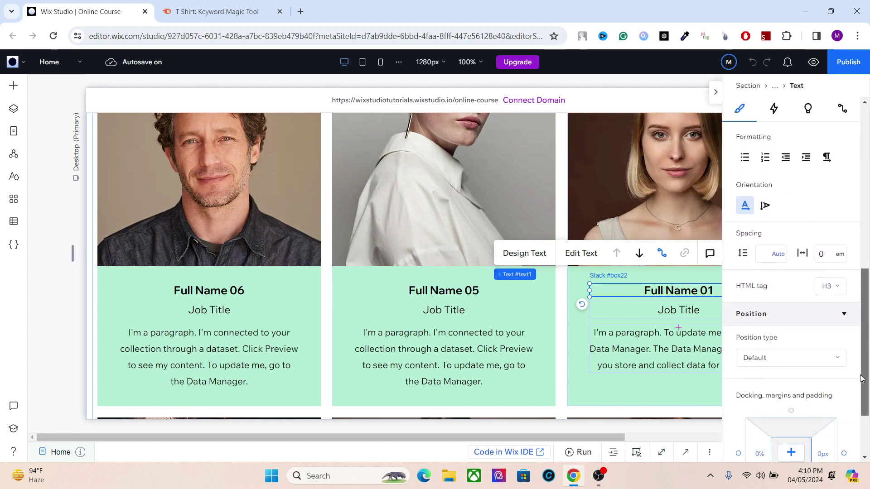
pyautogui.click(830, 286)
pyautogui.click(801, 348)
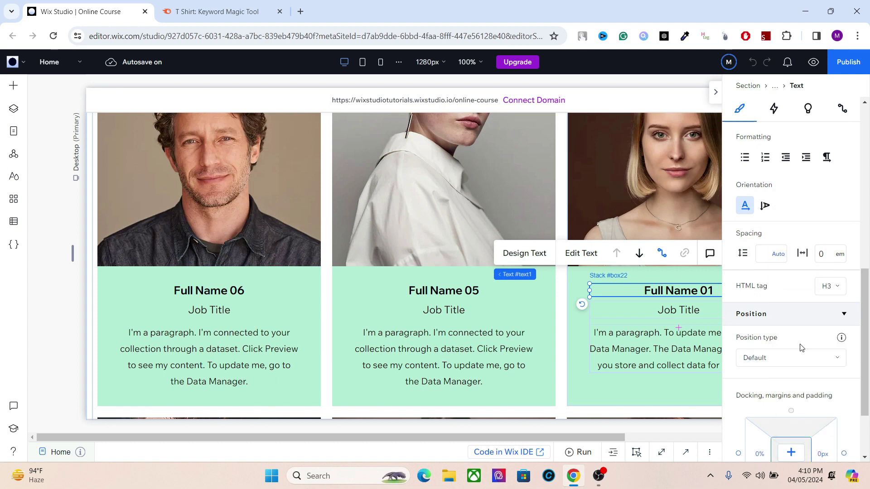
pyautogui.click(717, 93)
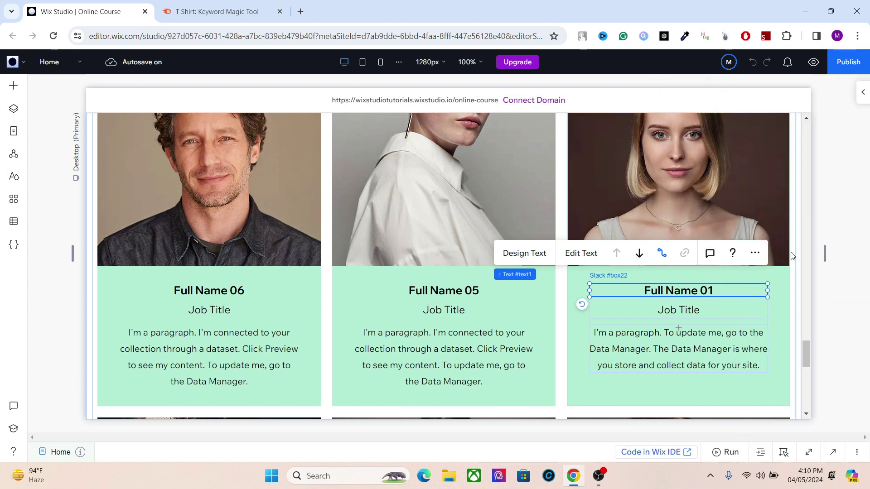
# Return to the header at the start of the Home page, and select the Top Categories heading below it.
pyautogui.moveTo(807, 350); pyautogui.dragTo(799, 112)
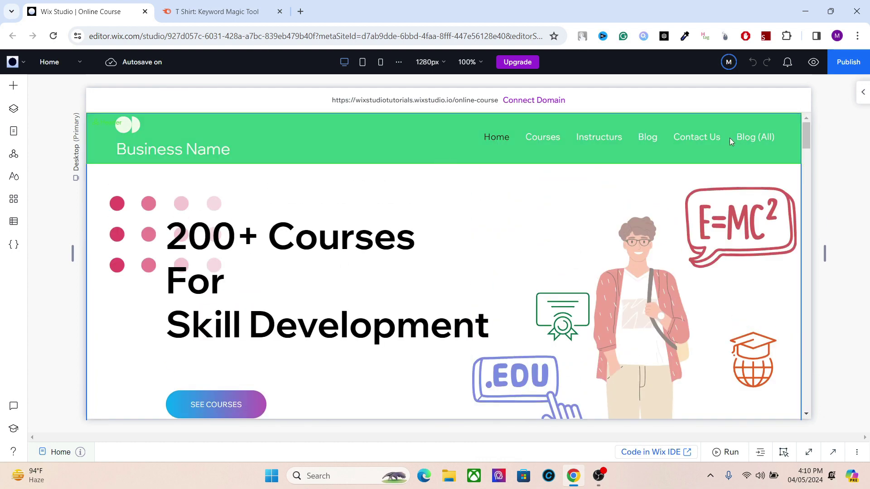
pyautogui.click(716, 138)
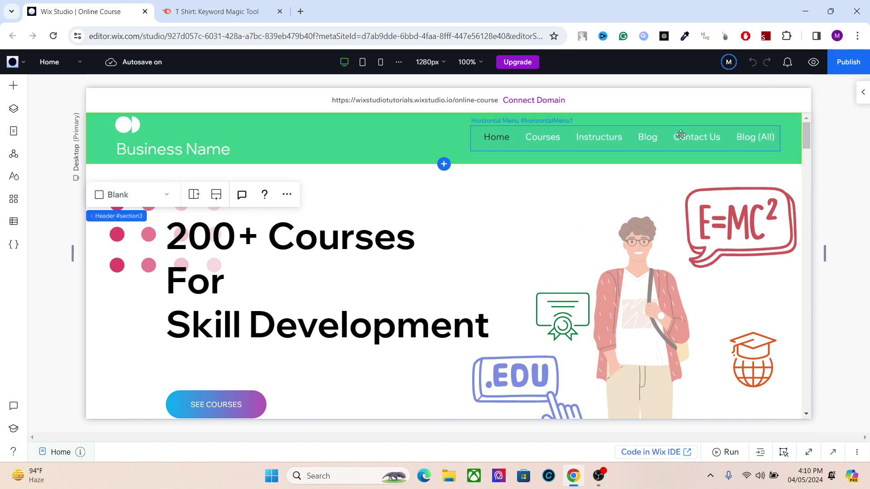
pyautogui.moveTo(806, 132); pyautogui.dragTo(789, 164)
pyautogui.click(412, 251)
pyautogui.click(411, 250)
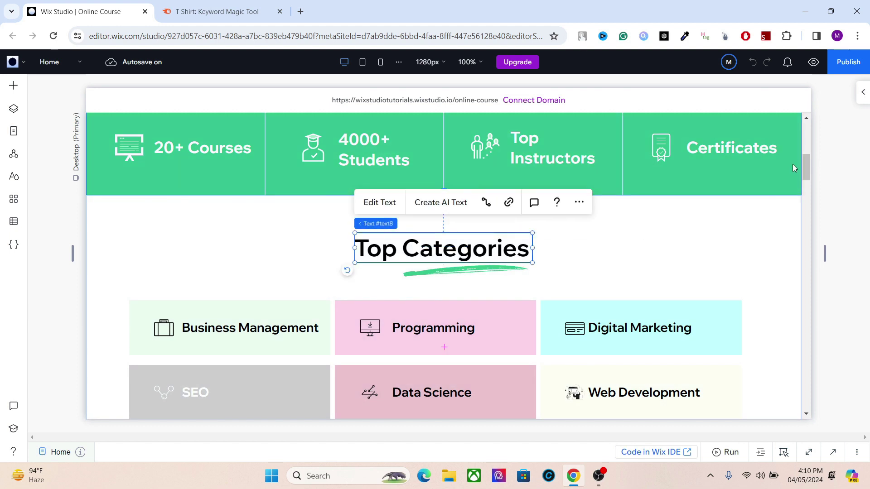
# Compare the 200+ Courses hero area with the Top Categories heading and reselect that heading.
pyautogui.moveTo(806, 159); pyautogui.dragTo(807, 129)
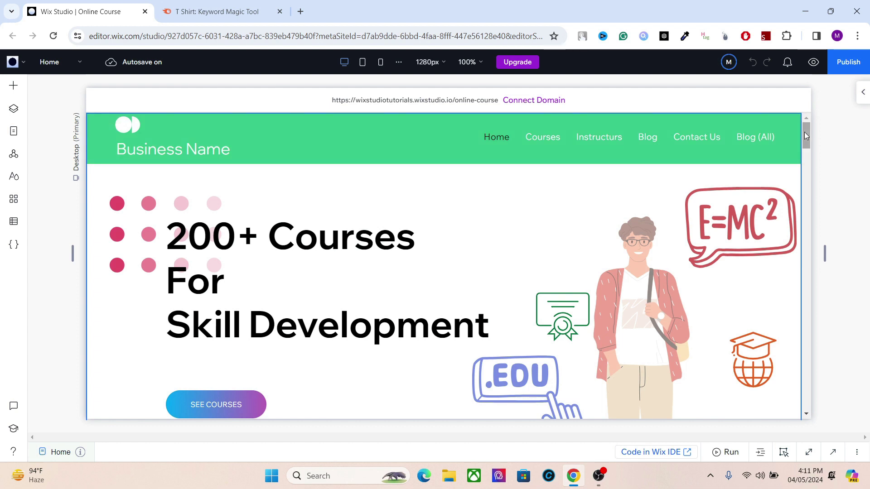
pyautogui.moveTo(804, 133); pyautogui.dragTo(795, 165)
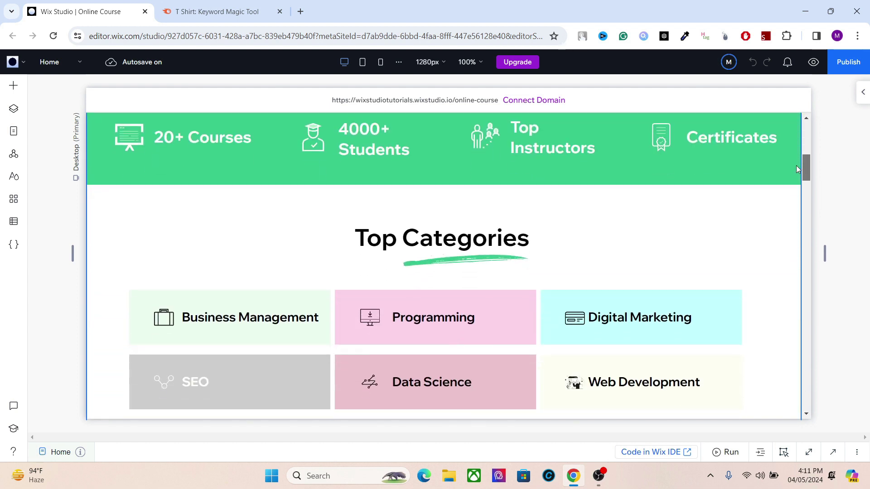
pyautogui.click(423, 233)
pyautogui.click(422, 234)
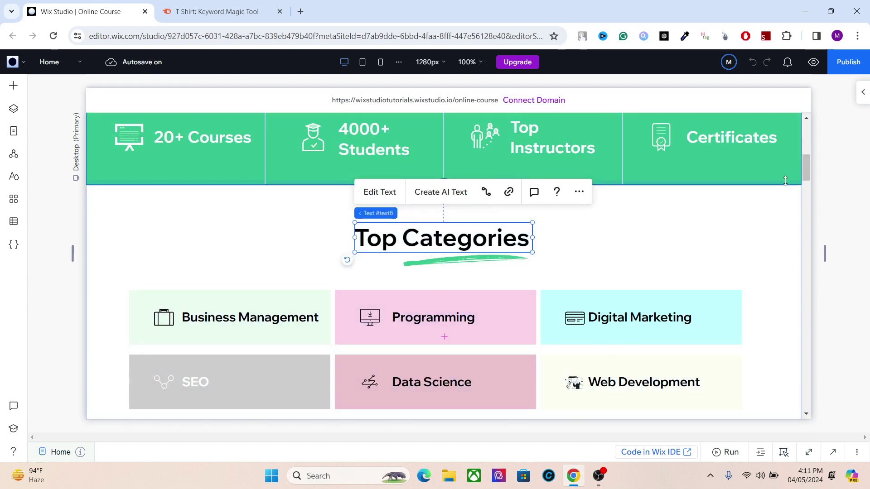
# Select the "200+ Courses For Skill Development" hero heading as the main heading example, and switch back to its section.
pyautogui.moveTo(806, 171); pyautogui.dragTo(808, 130)
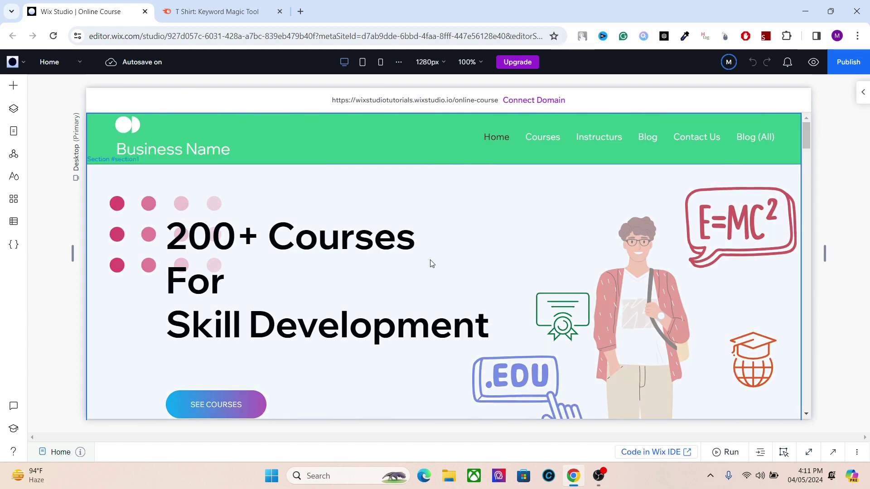
pyautogui.click(320, 264)
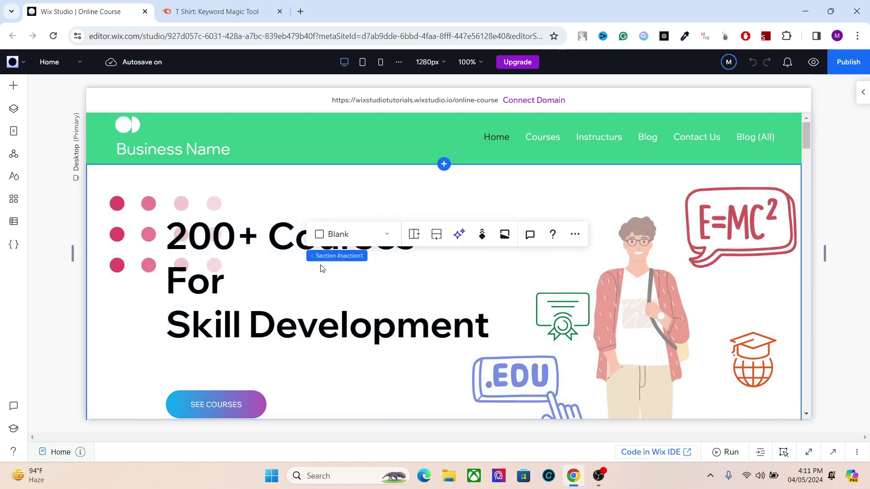
pyautogui.click(249, 254)
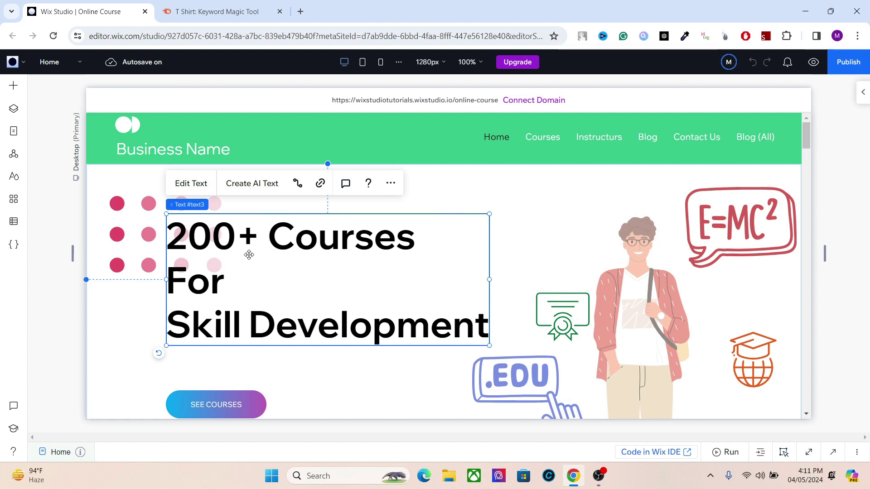
pyautogui.click(468, 196)
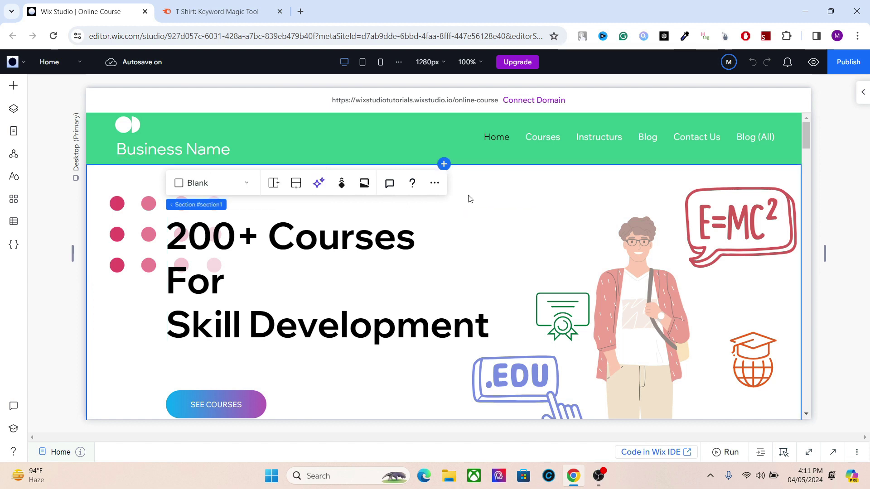
pyautogui.moveTo(807, 132)
pyautogui.mouseDown()
pyautogui.moveTo(802, 140)
pyautogui.moveTo(807, 131)
pyautogui.mouseUp()
pyautogui.click(391, 199)
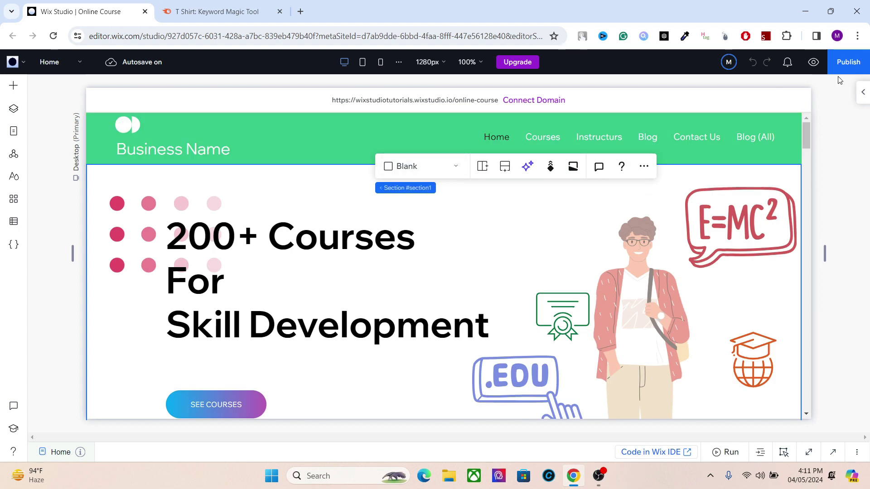
# Publish the site and copy the web address of its live version.
pyautogui.click(849, 67)
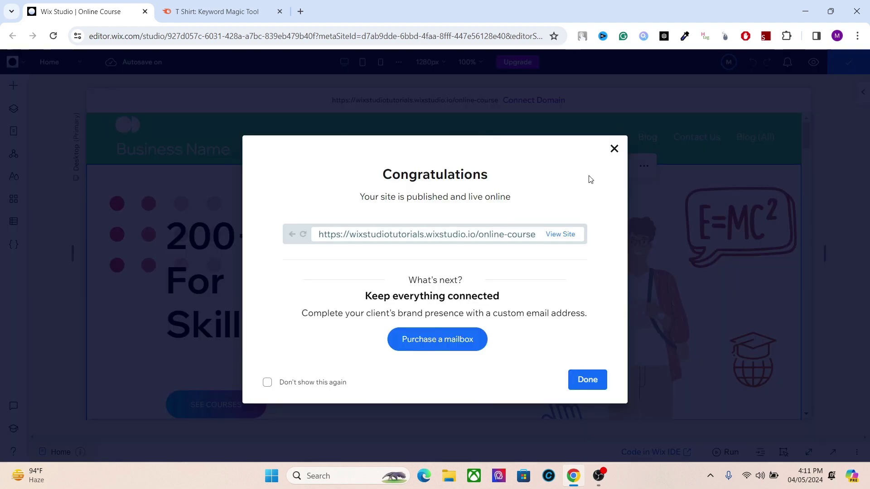
pyautogui.click(551, 238)
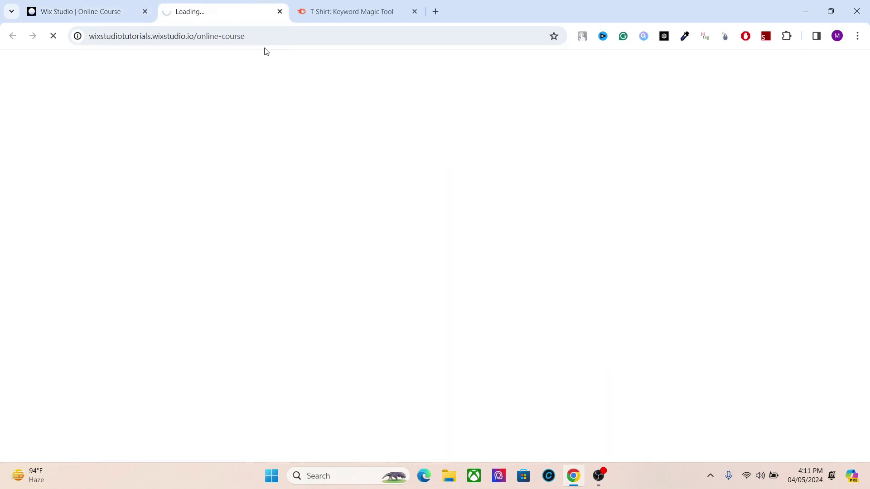
pyautogui.click(263, 45)
pyautogui.hotkey('ctrl', 'c')
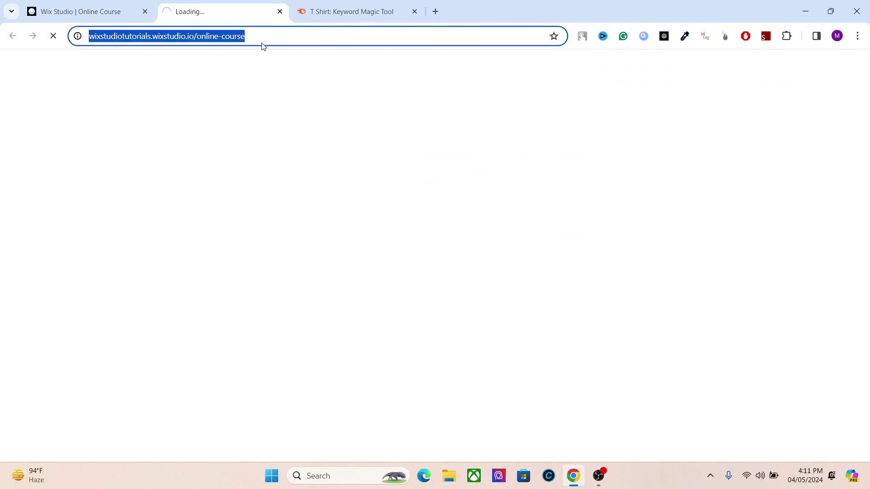
# Open PageSpeed Insights at pagespeed.web.dev in a new browser tab.
pyautogui.click(431, 14)
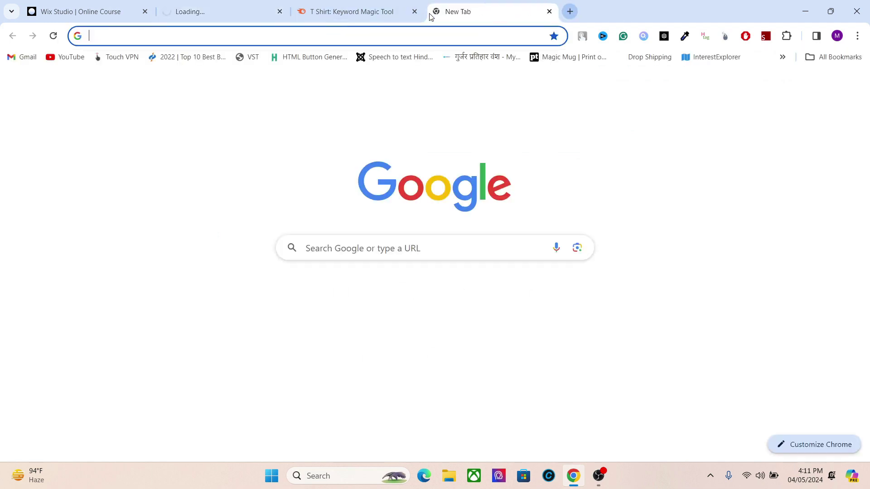
pyautogui.write('pagespeed.web.dev')
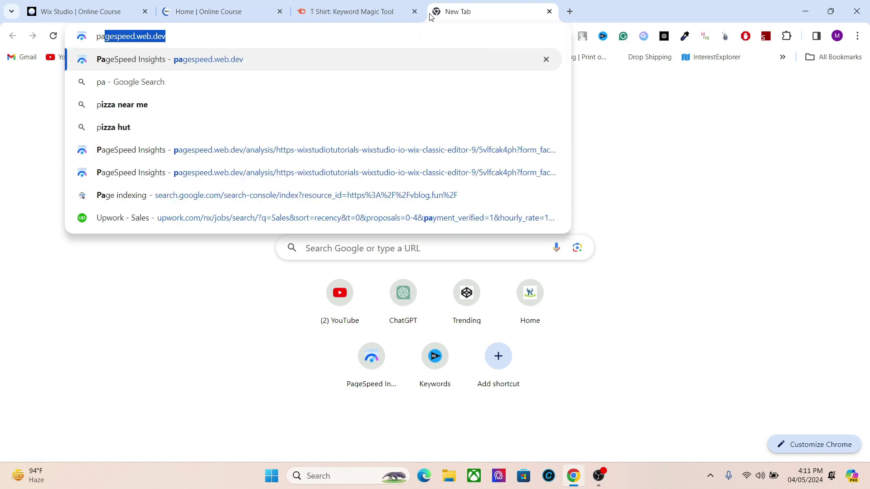
pyautogui.click(304, 59)
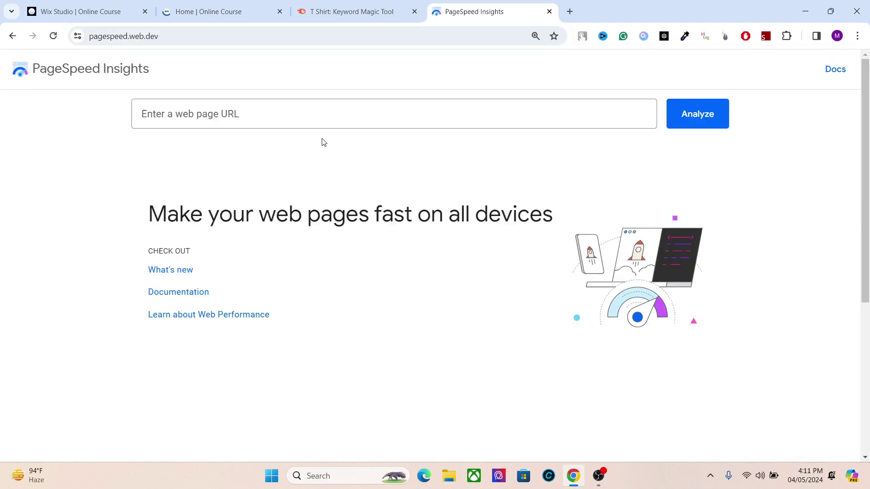
pyautogui.click(315, 115)
pyautogui.hotkey('ctrl', 'v')
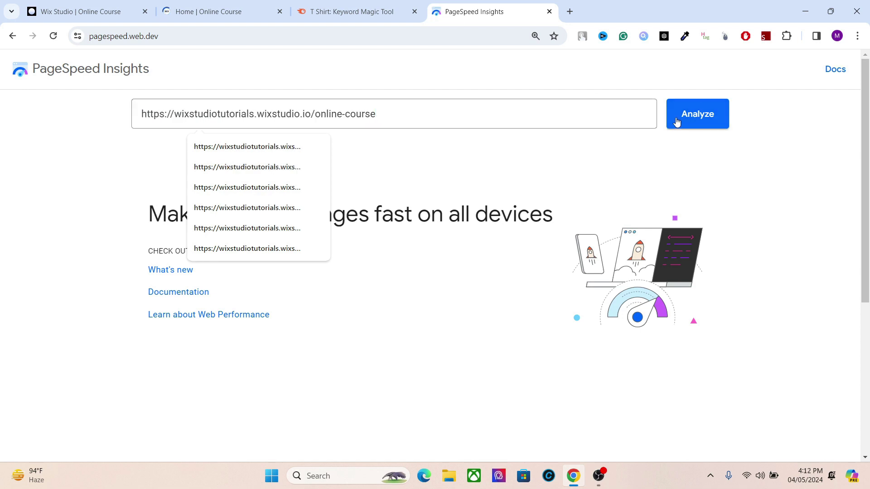
pyautogui.click(687, 122)
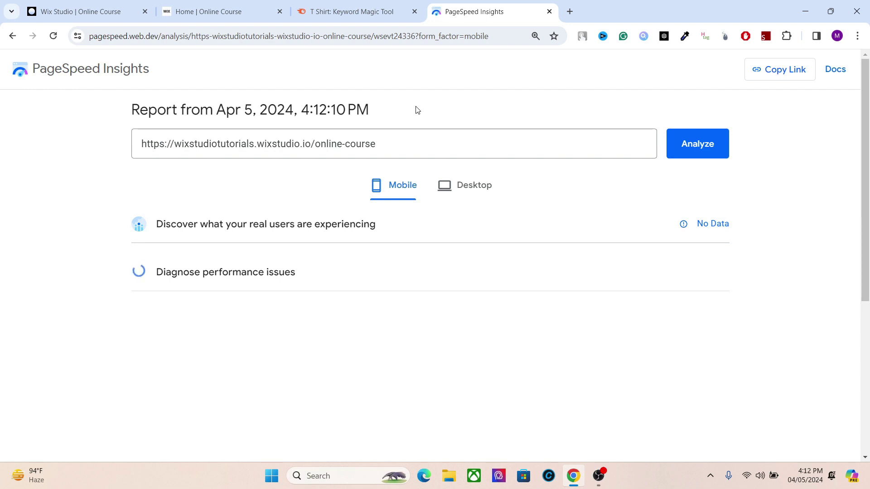
pyautogui.scroll(-1, 756, 131)
pyautogui.scroll(1, 770, 132)
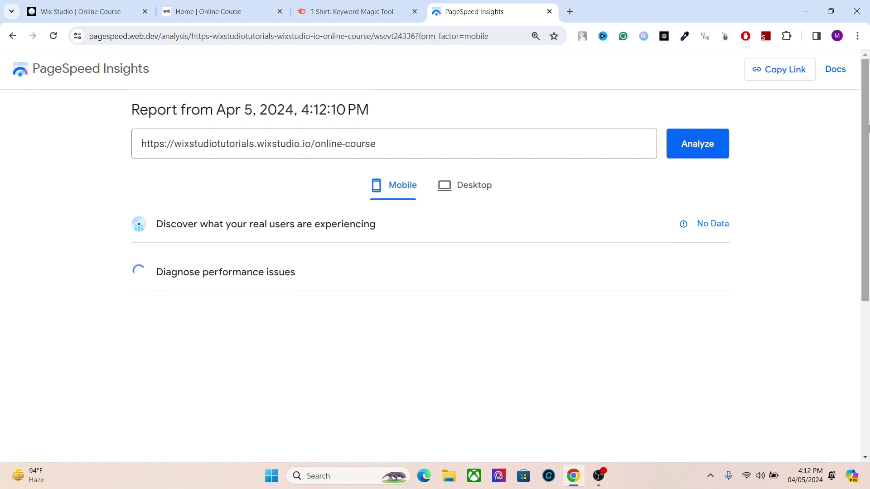
# Compare the report's Performance, Accessibility, Best Practices and SEO scores between the mobile and desktop results.
pyautogui.scroll(-1, 866, 147)
pyautogui.scroll(1, 866, 148)
pyautogui.moveTo(866, 132); pyautogui.dragTo(866, 131)
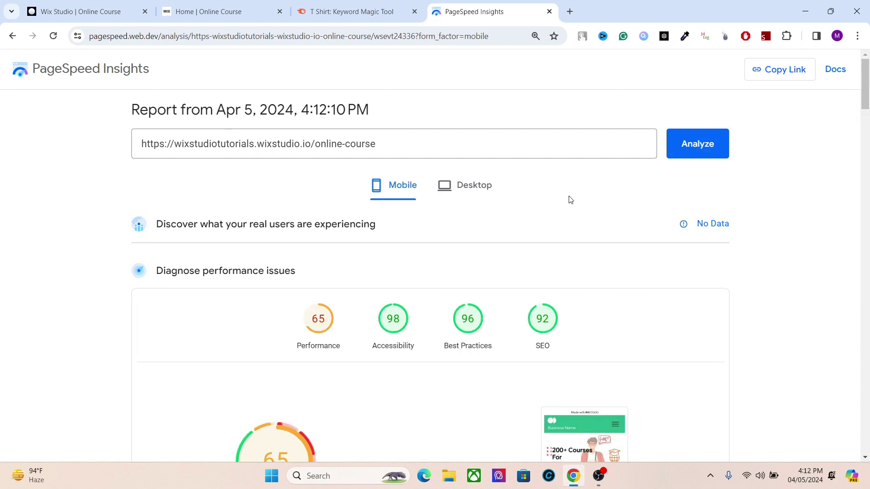
pyautogui.scroll(-2, 865, 86)
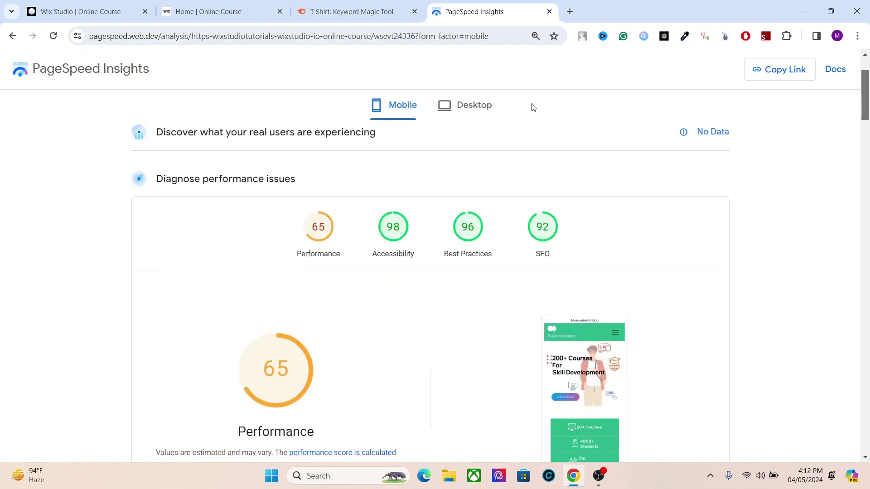
pyautogui.click(471, 109)
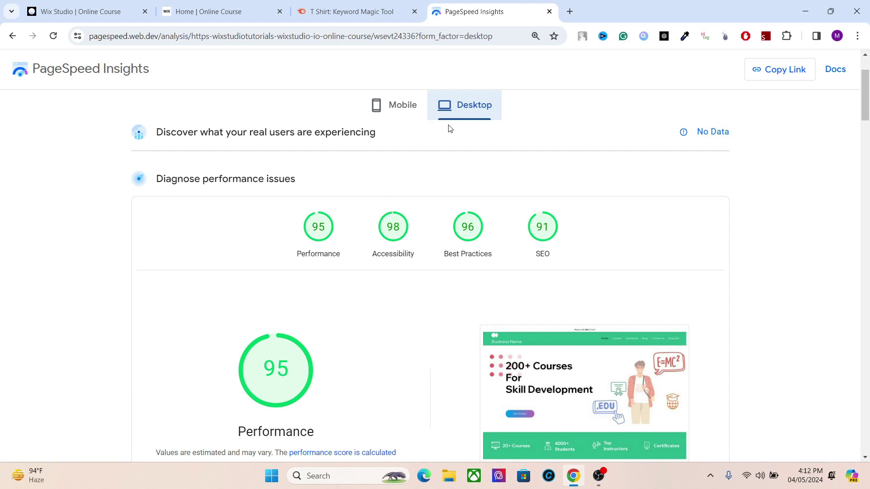
pyautogui.click(110, 4)
pyautogui.click(466, 6)
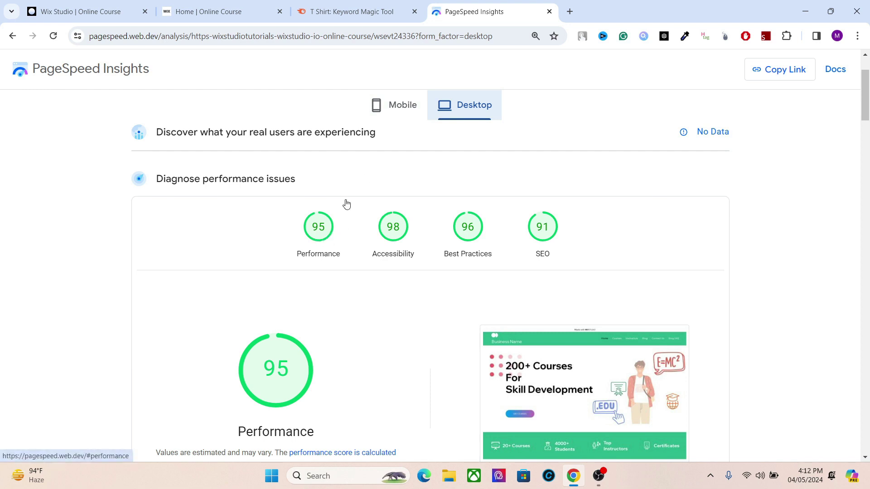
pyautogui.click(412, 109)
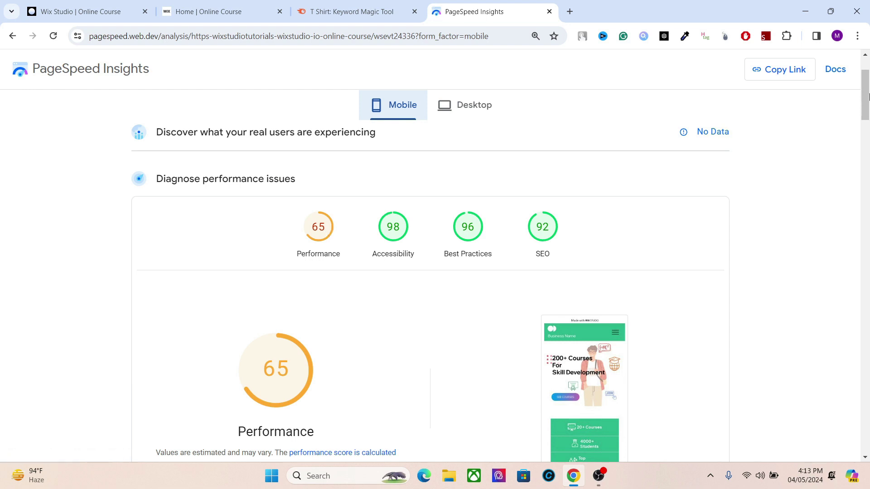
pyautogui.moveTo(867, 95); pyautogui.dragTo(867, 90)
pyautogui.click(488, 168)
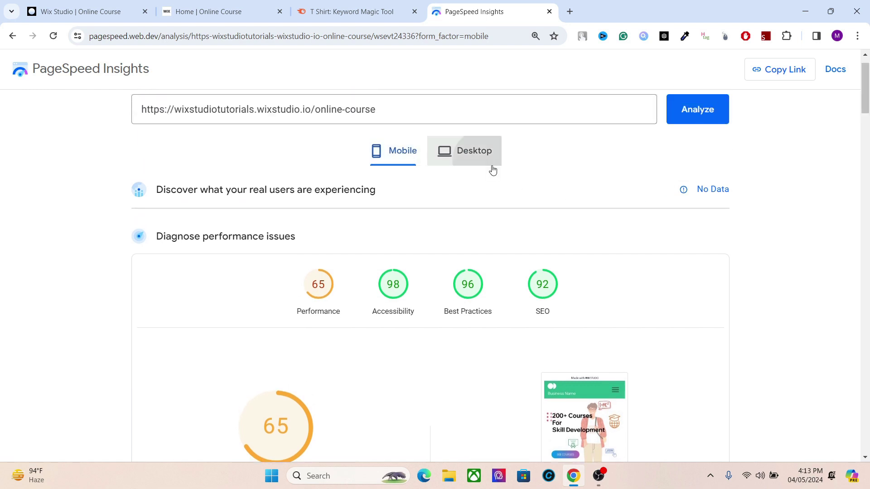
# Switch back to the site's Wix Studio editor and dismiss the publish confirmation.
pyautogui.click(86, 11)
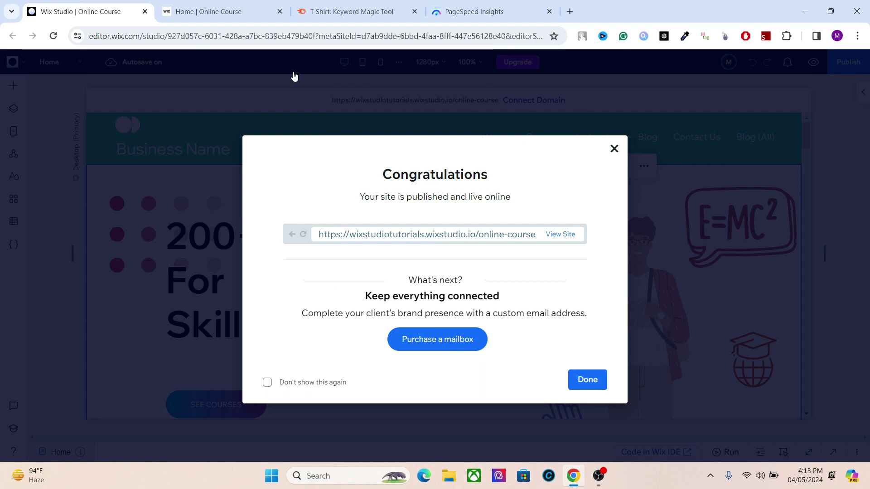
pyautogui.click(614, 148)
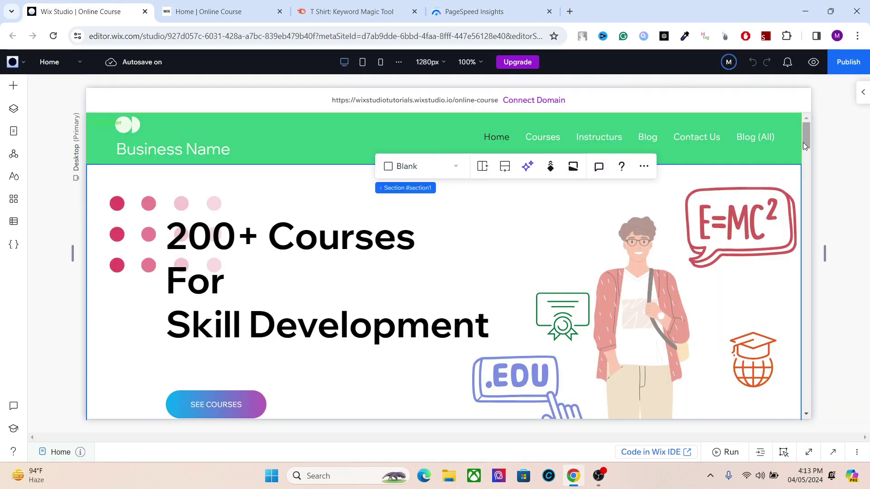
pyautogui.scroll(-1, 803, 144)
pyautogui.scroll(1, 802, 145)
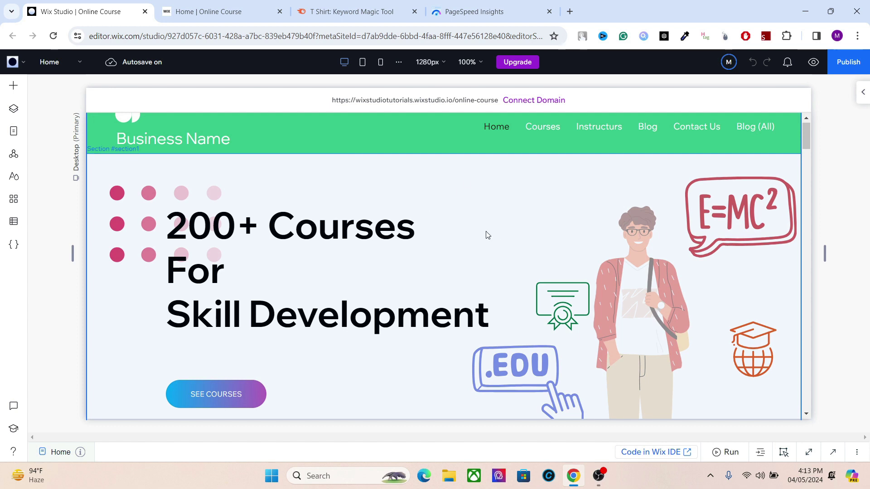
# Inspect the Home page's hero section, including its heading and the student vector art.
pyautogui.click(496, 214)
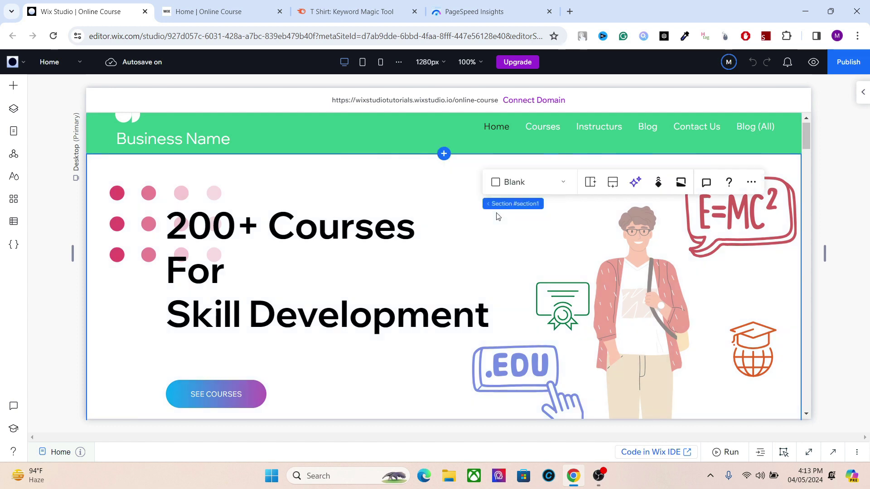
pyautogui.click(307, 218)
pyautogui.click(585, 235)
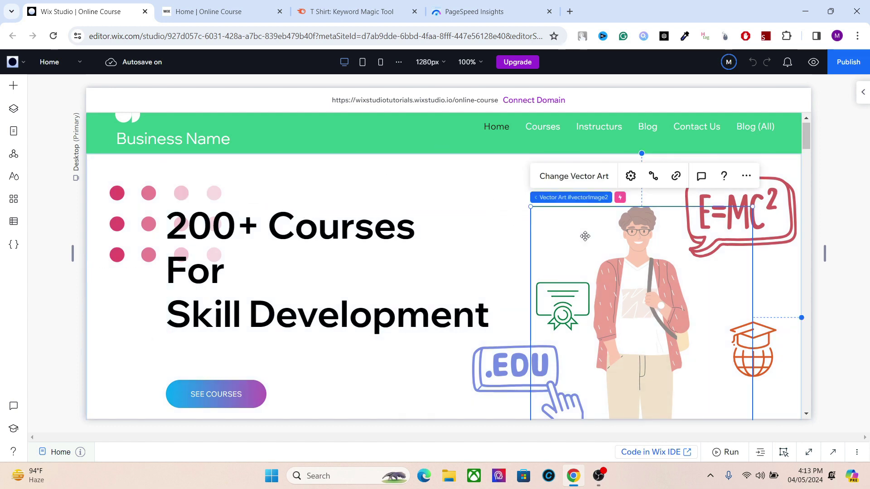
pyautogui.click(785, 208)
pyautogui.click(806, 145)
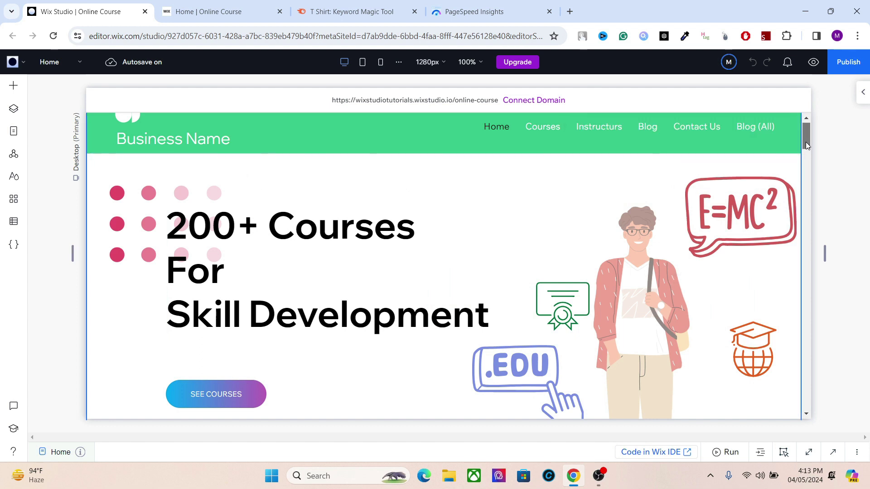
pyautogui.moveTo(806, 145); pyautogui.dragTo(805, 123)
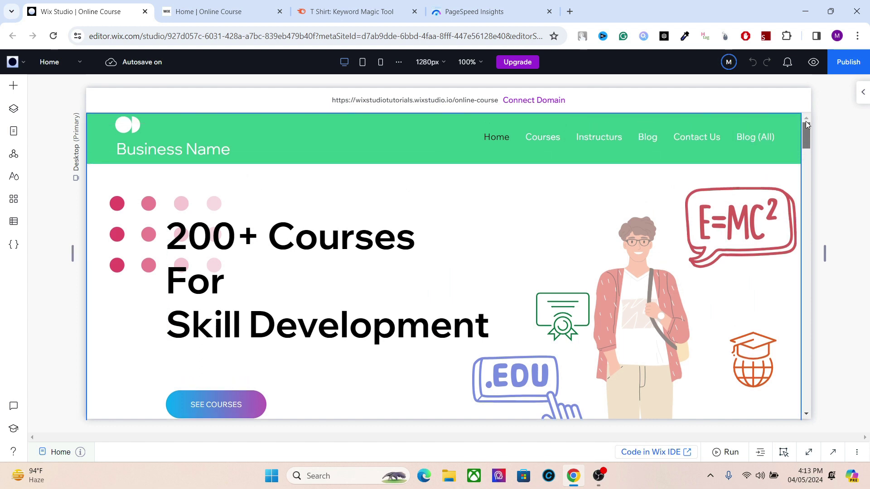
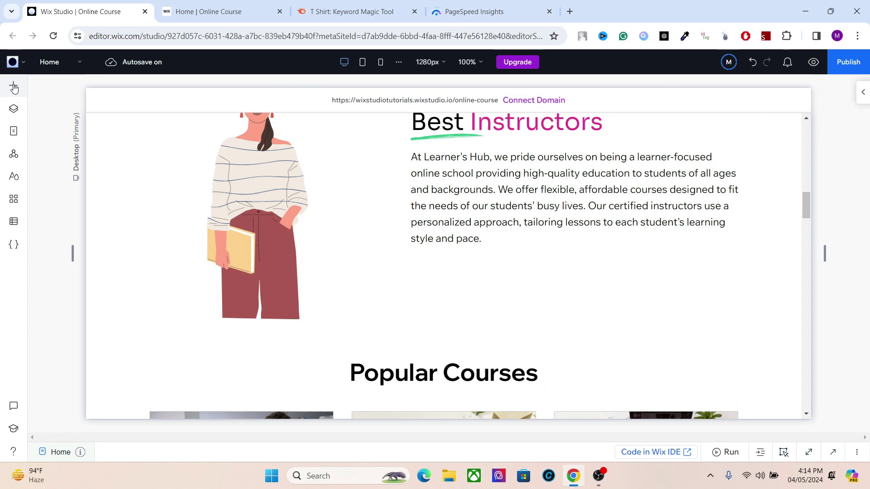
# Browse the Store elements that can be added, such as product galleries and the cart icon, and close the library.
pyautogui.click(13, 86)
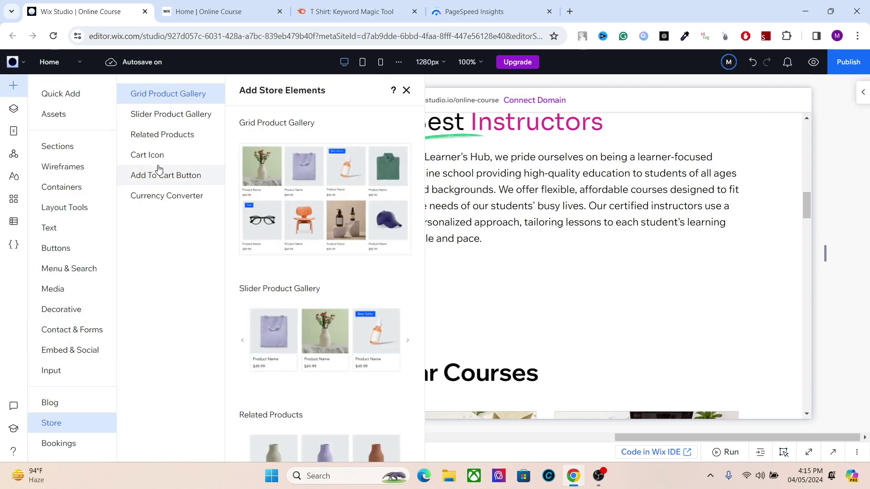
pyautogui.moveTo(420, 204); pyautogui.dragTo(418, 281)
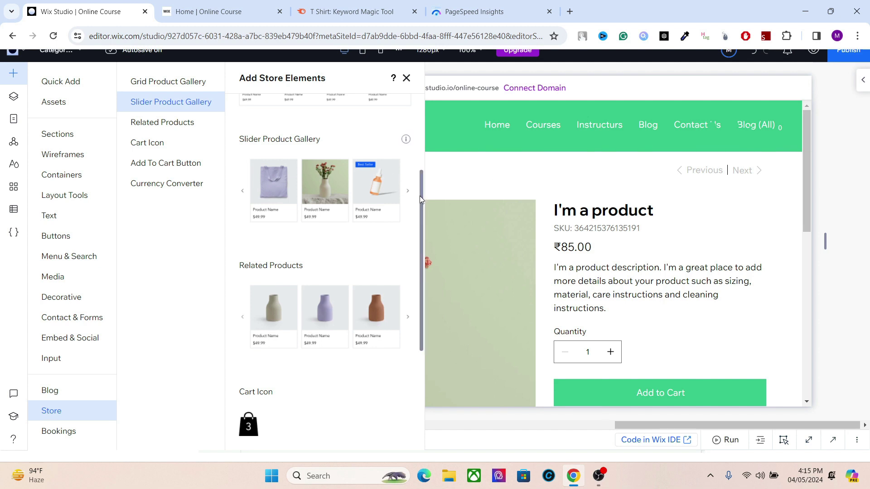
pyautogui.click(422, 148)
pyautogui.moveTo(421, 151)
pyautogui.mouseDown()
pyautogui.moveTo(421, 189)
pyautogui.moveTo(410, 157)
pyautogui.mouseUp()
pyautogui.click(406, 78)
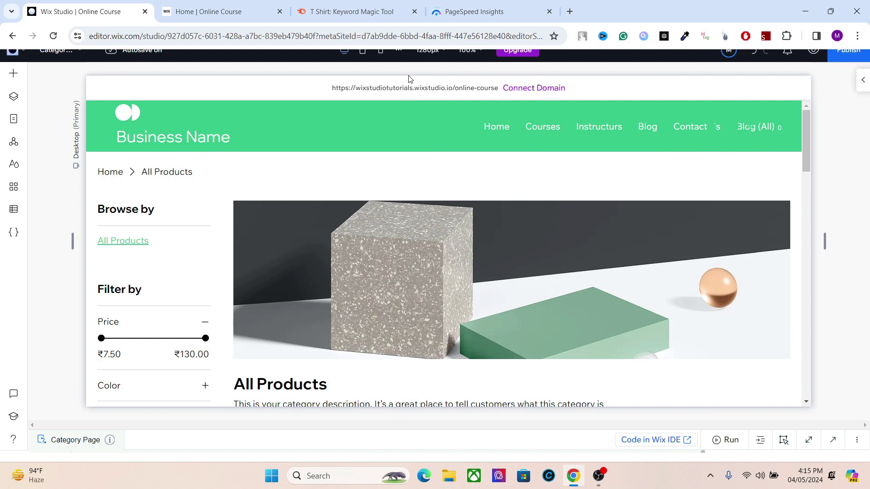
# Open the Home page from the list of site pages.
pyautogui.click(13, 119)
pyautogui.scroll(5, 194, 178)
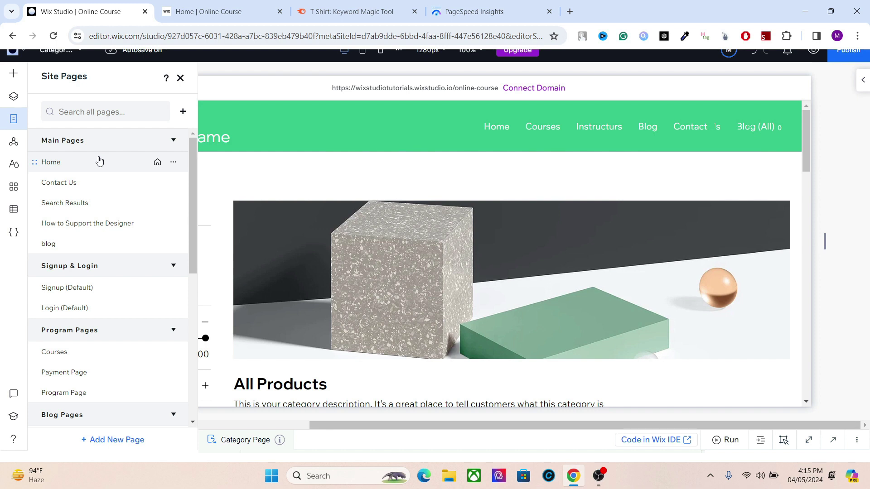
pyautogui.click(129, 162)
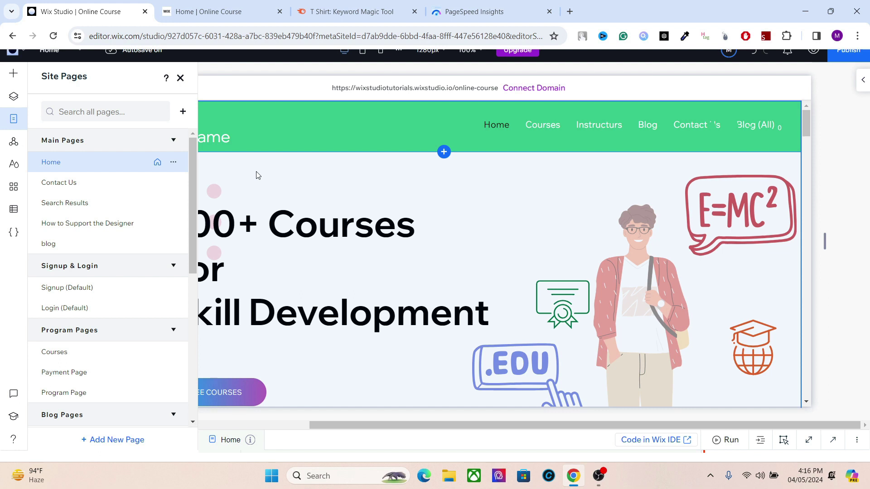
pyautogui.scroll(-1, 189, 178)
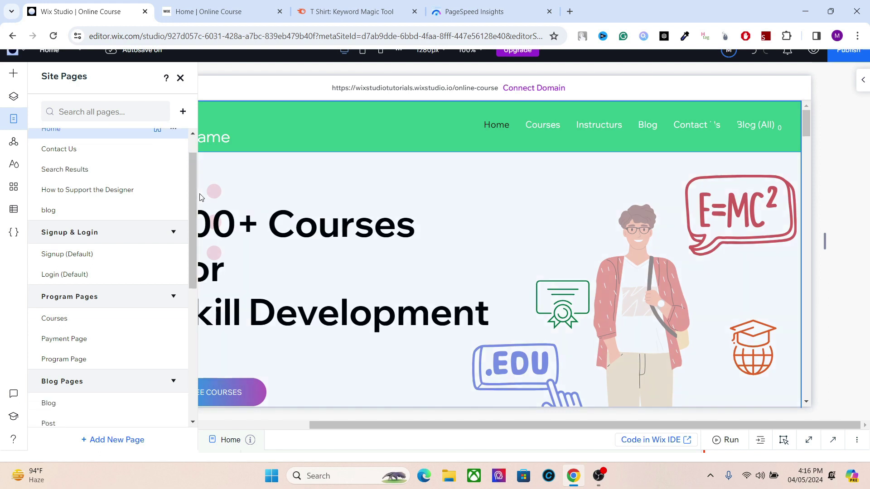
# View the Home page's Animations and Effects options in the Inspector, and close it again.
pyautogui.moveTo(808, 128); pyautogui.dragTo(856, 88)
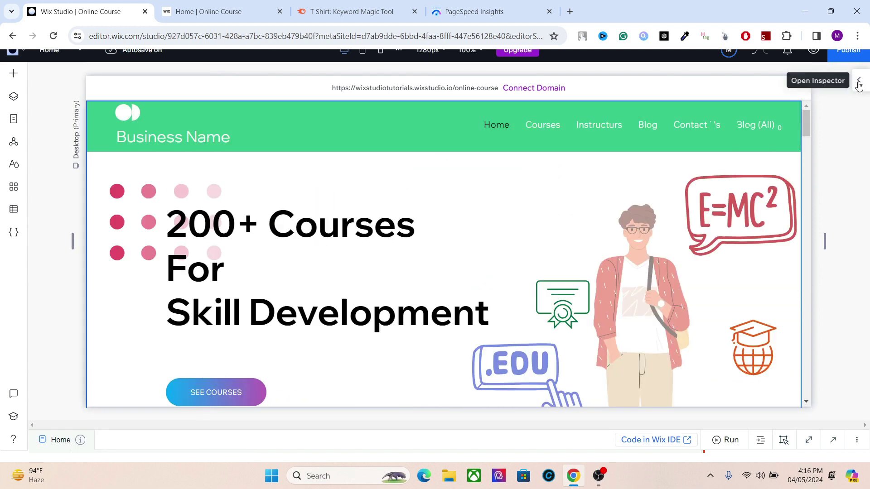
pyautogui.click(862, 80)
pyautogui.click(790, 96)
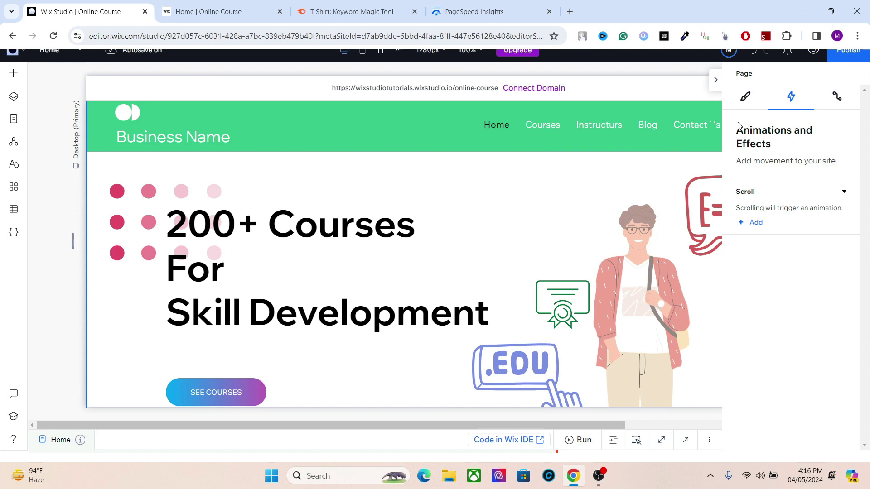
pyautogui.click(716, 80)
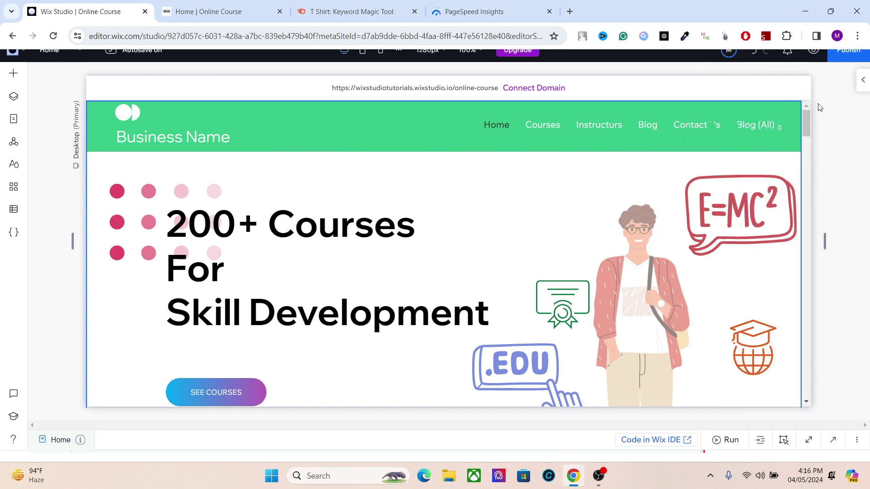
# Check the SEE COURSES button's effect on the live site and return to the Wix Studio editor.
pyautogui.click(349, 11)
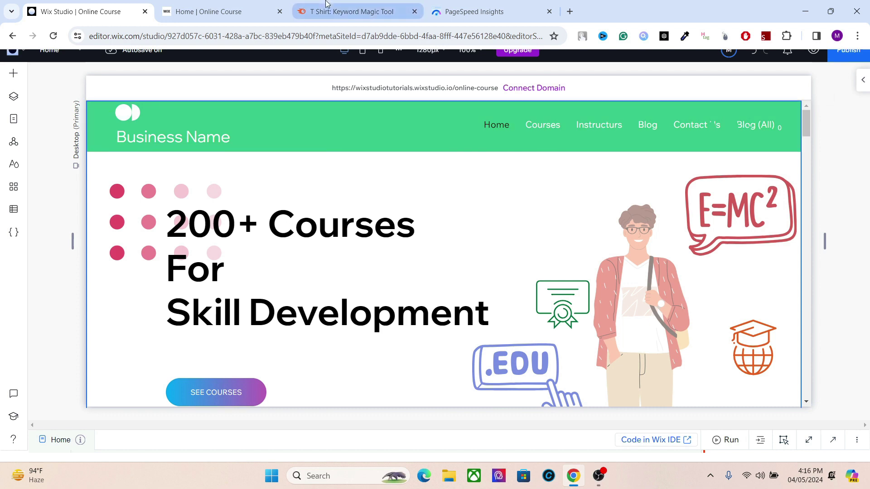
pyautogui.click(224, 6)
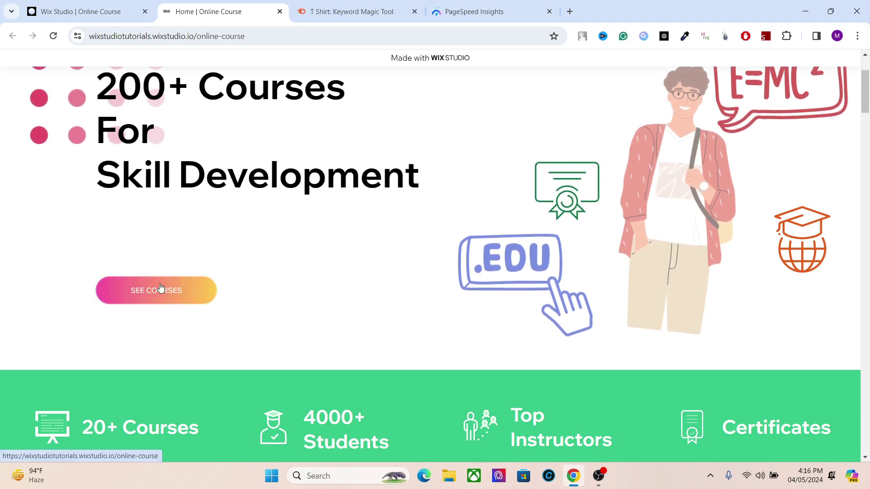
pyautogui.hotkey('ctrl', 'shift', 'Tab')
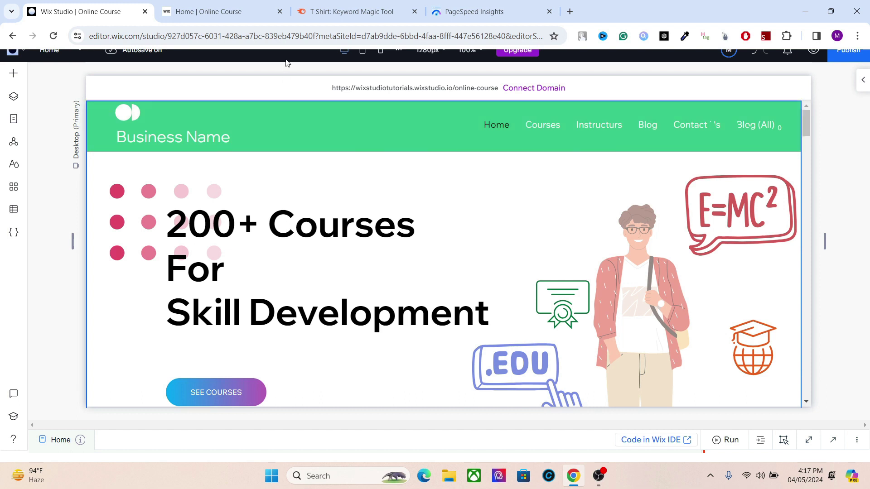
# Open the site's Wix dashboard in a new browser tab and go to its Search Engine Optimization (SEO) page.
pyautogui.click(570, 5)
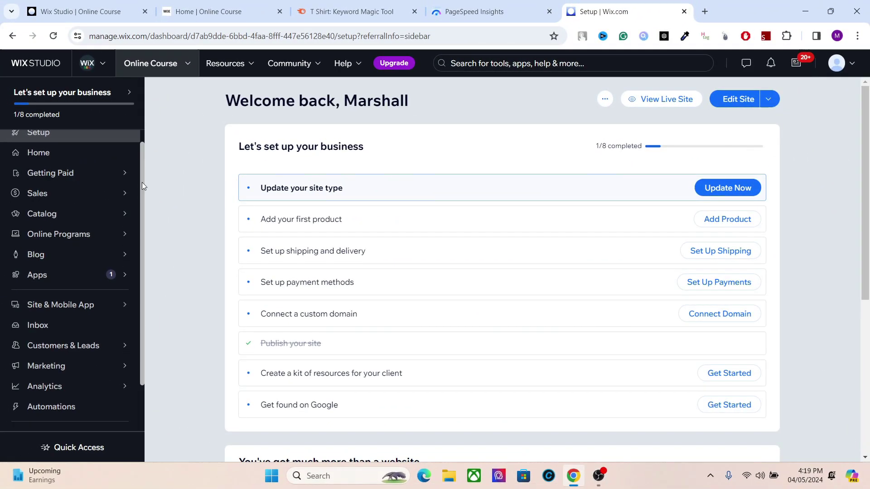
pyautogui.scroll(-2, 142, 182)
pyautogui.moveTo(113, 290)
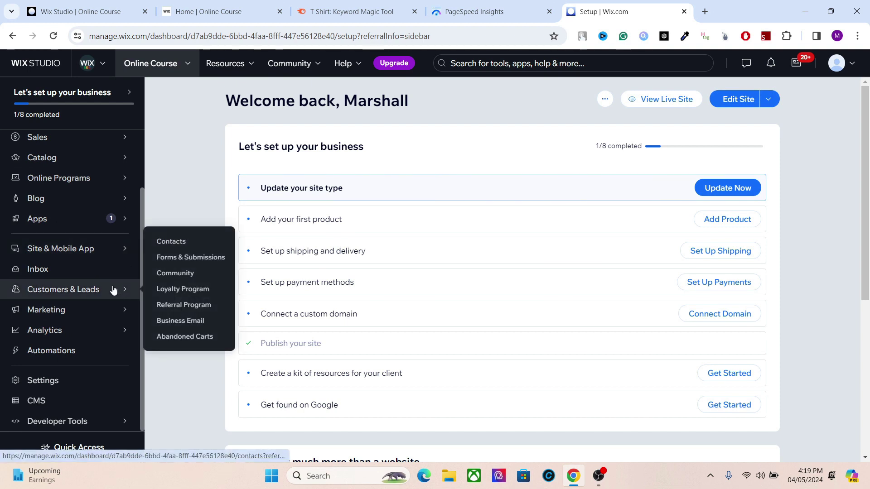
pyautogui.moveTo(109, 253)
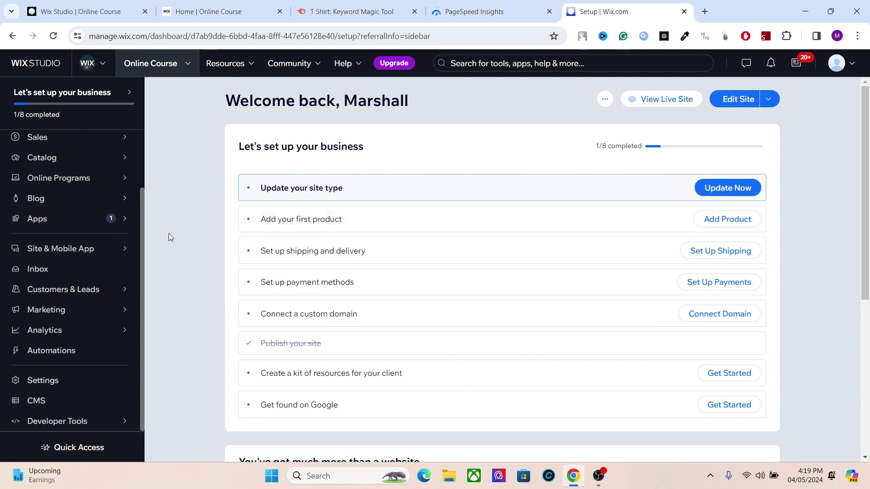
pyautogui.moveTo(193, 224)
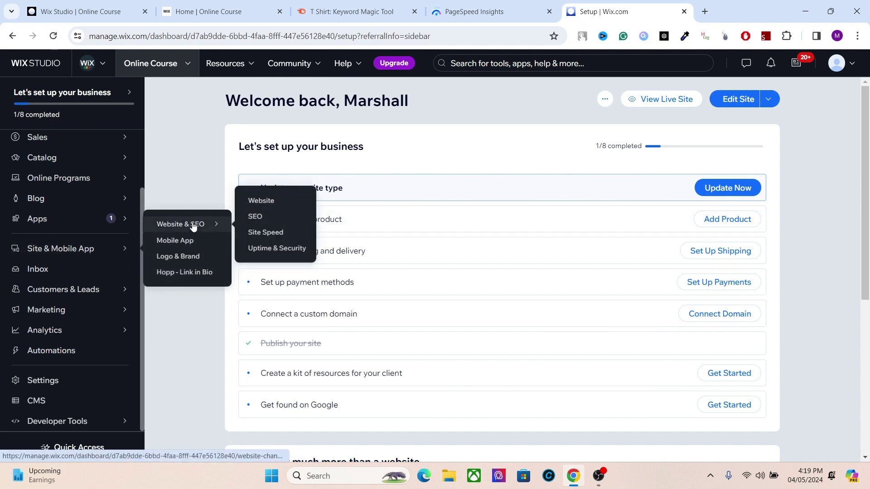
pyautogui.click(259, 212)
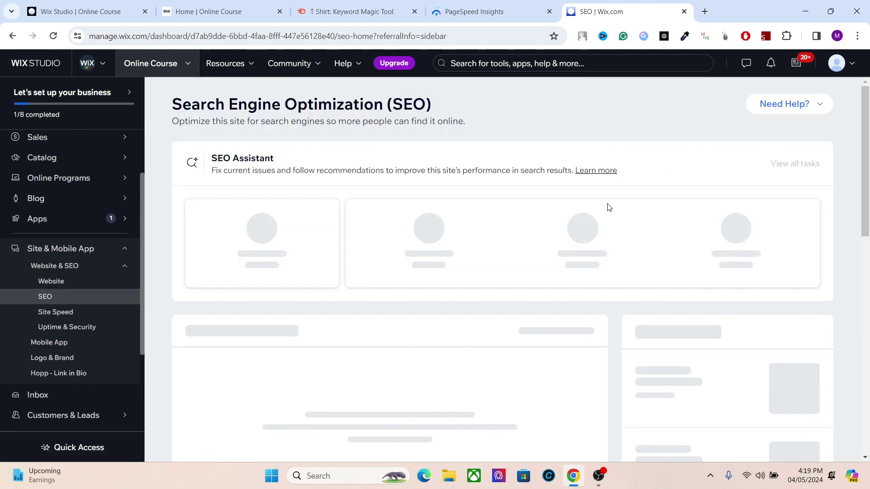
# Open the SEO Settings for Blog Posts and review the default options through to Additional meta tags.
pyautogui.scroll(-10, 856, 252)
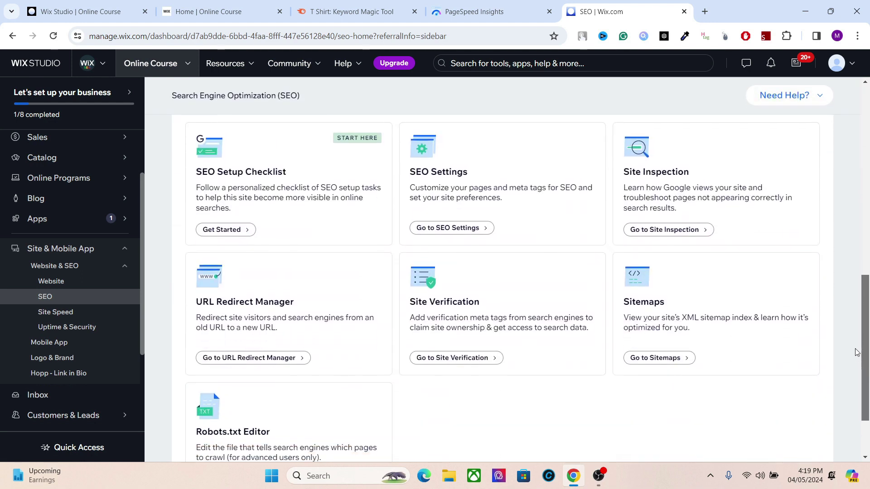
pyautogui.click(477, 227)
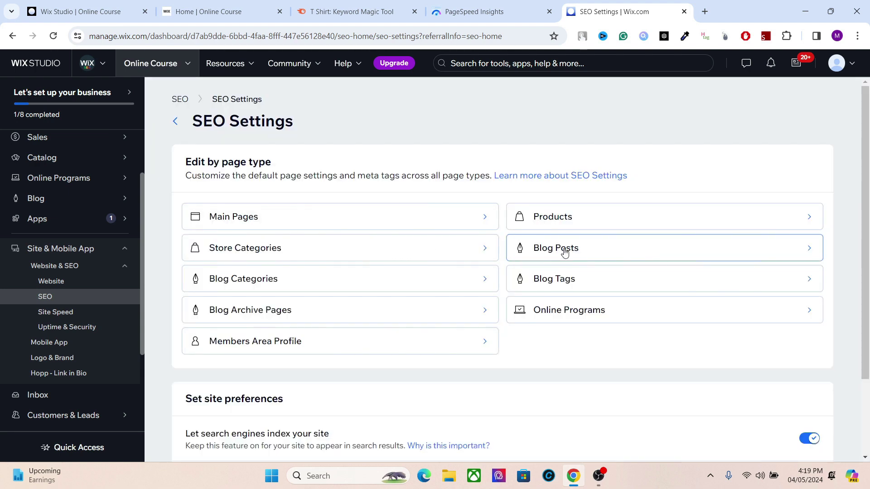
pyautogui.click(560, 249)
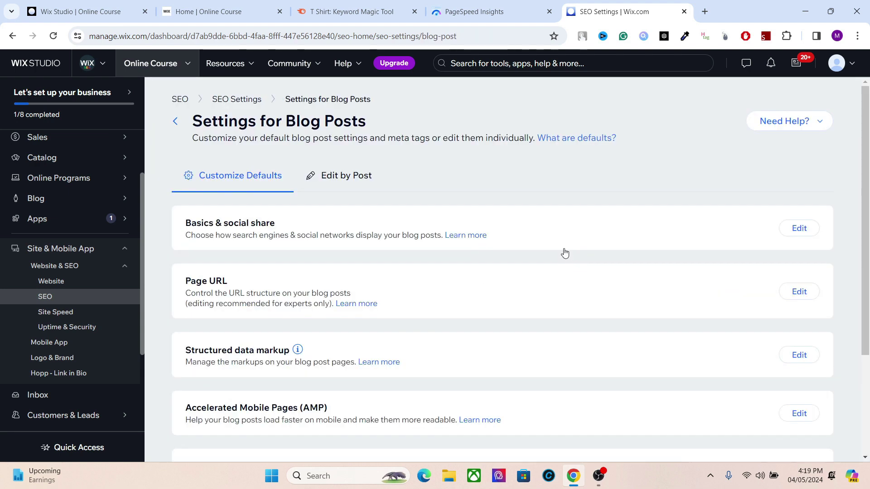
pyautogui.moveTo(864, 209); pyautogui.dragTo(864, 307)
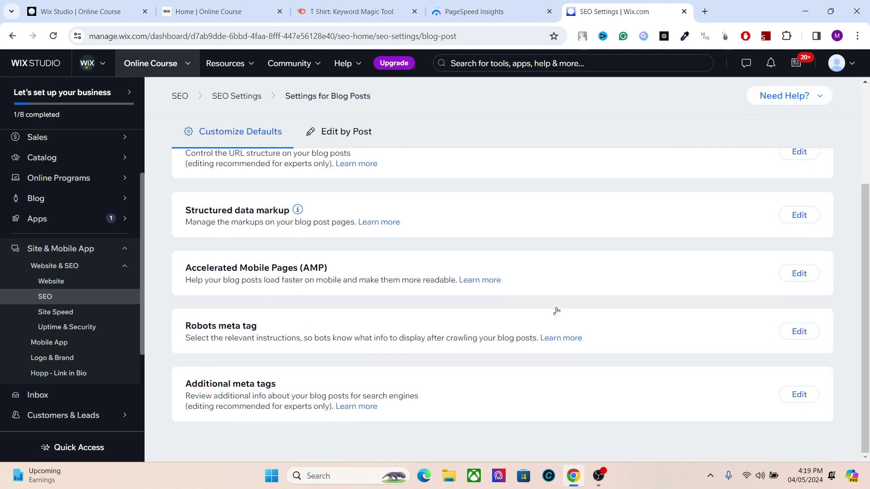
# Enable Accelerated Mobile Pages (AMP) on the blog posts and look through the remaining default settings for Blog Posts.
pyautogui.click(793, 273)
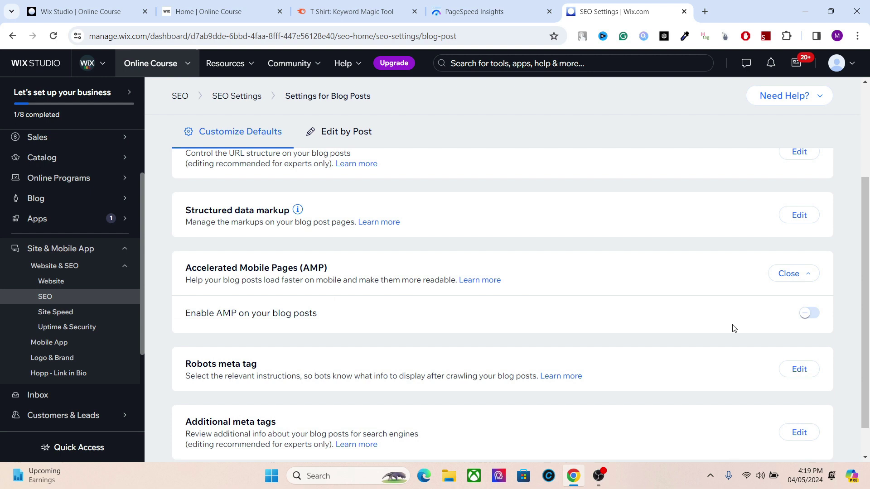
pyautogui.click(810, 312)
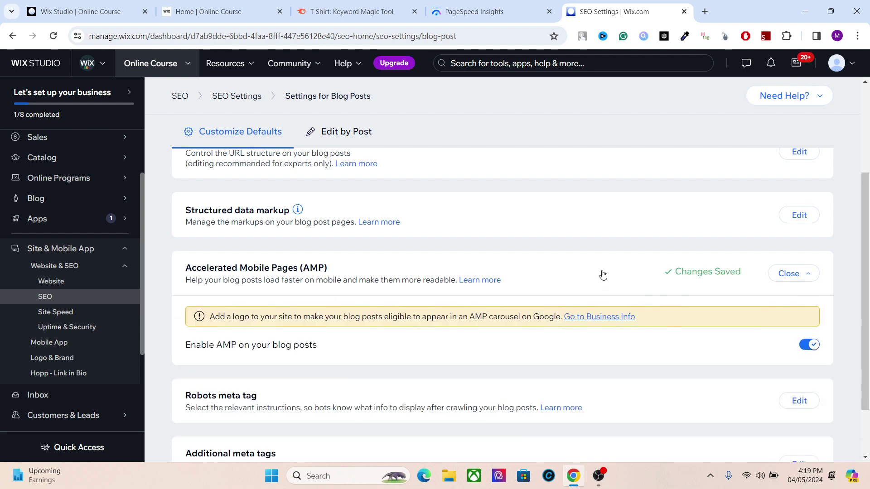
pyautogui.moveTo(867, 263); pyautogui.dragTo(867, 294)
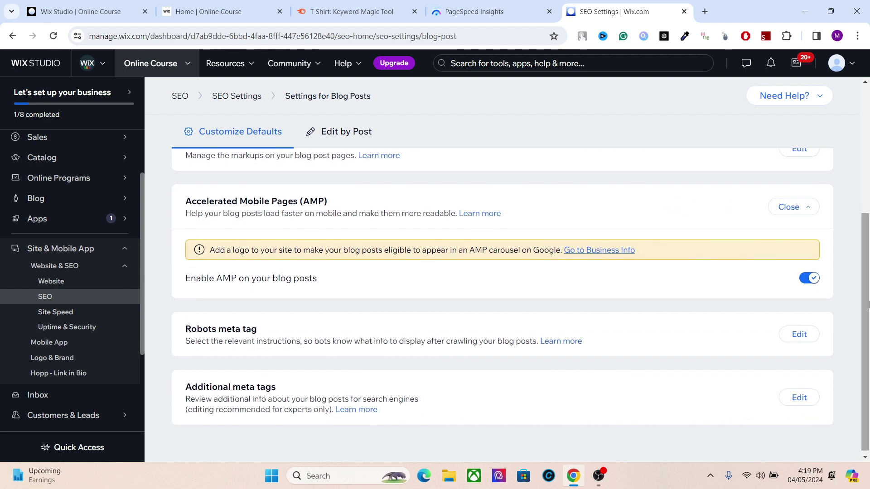
pyautogui.moveTo(867, 295); pyautogui.dragTo(866, 164)
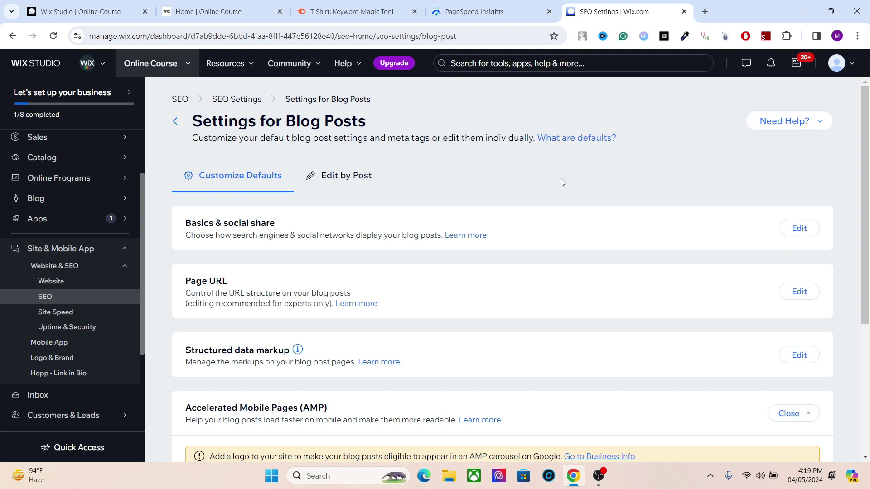
# Return to the Wix Studio editor and inspect the hero's student illustration and the woman illustration in the Learn From Home section.
pyautogui.click(95, 4)
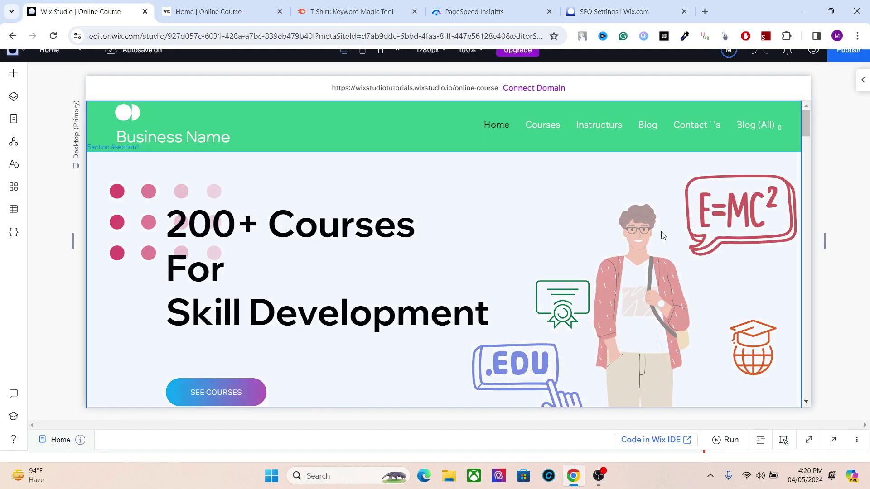
pyautogui.click(659, 233)
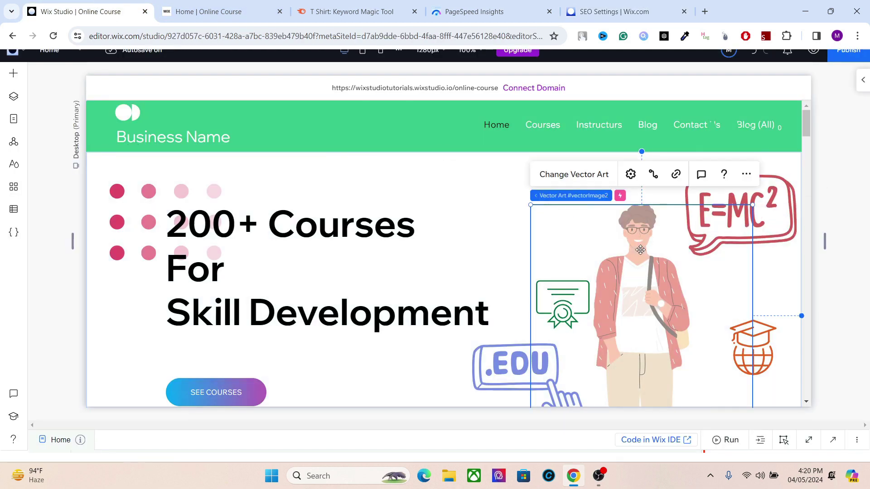
pyautogui.moveTo(807, 124); pyautogui.dragTo(805, 187)
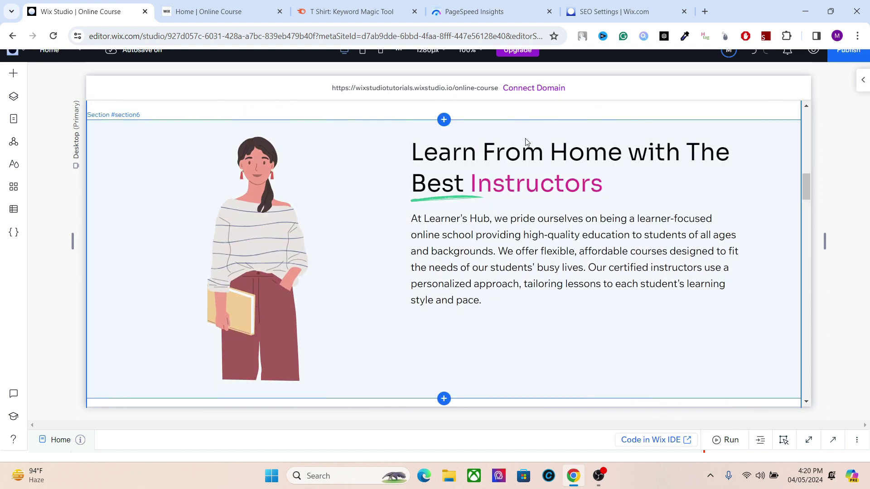
pyautogui.click(245, 189)
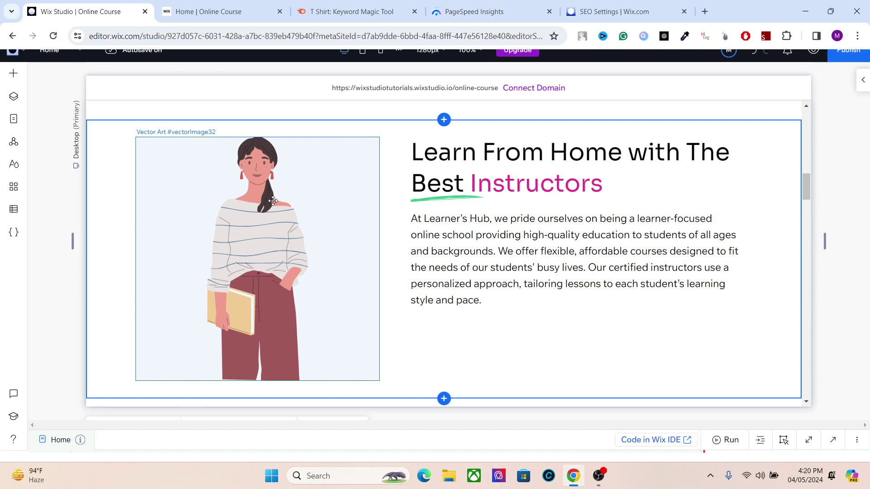
# Open CloudConvert in a new browser tab and add file.jpg from the Downloads folder for conversion.
pyautogui.click(705, 7)
pyautogui.write('cloudconvert.com/webp-converter')
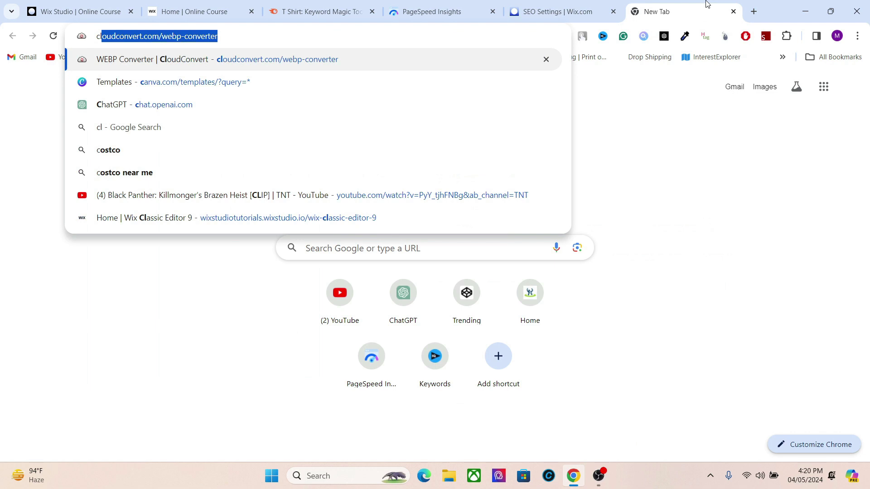
pyautogui.click(443, 57)
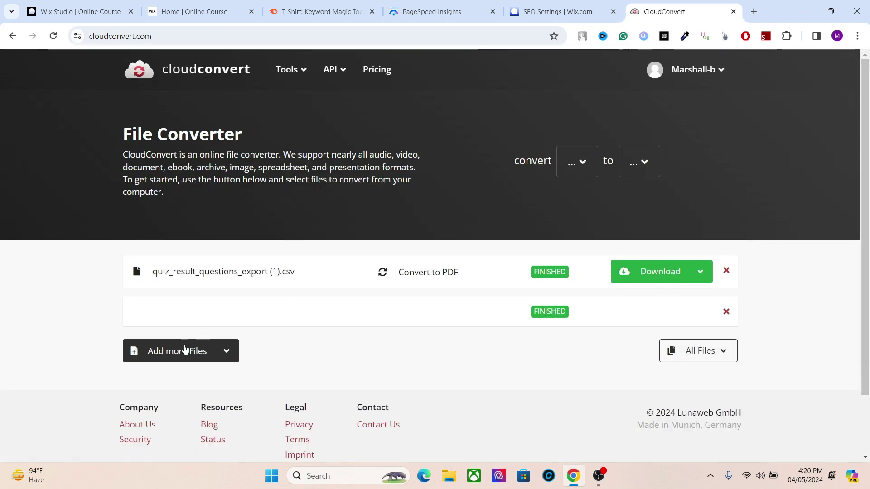
pyautogui.click(170, 360)
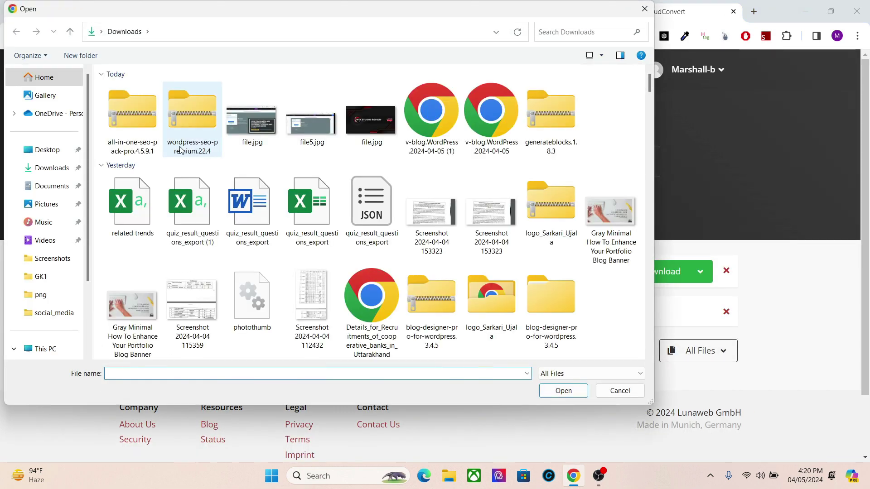
pyautogui.click(273, 140)
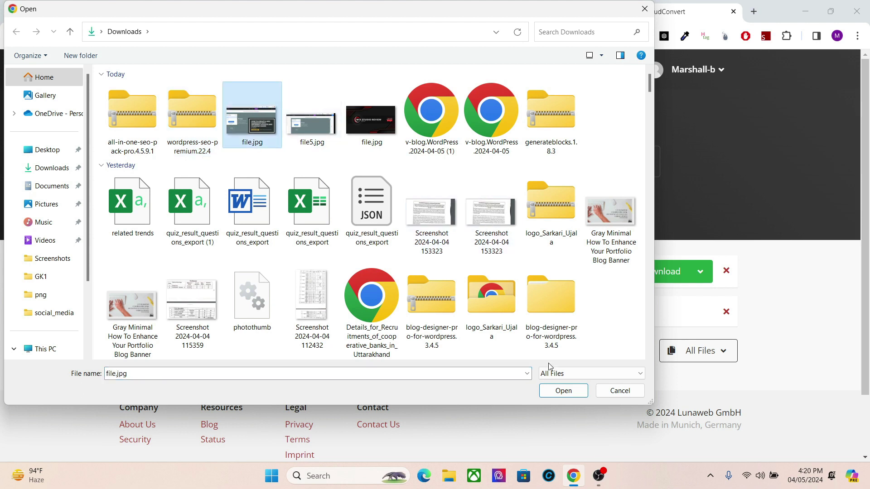
pyautogui.click(562, 390)
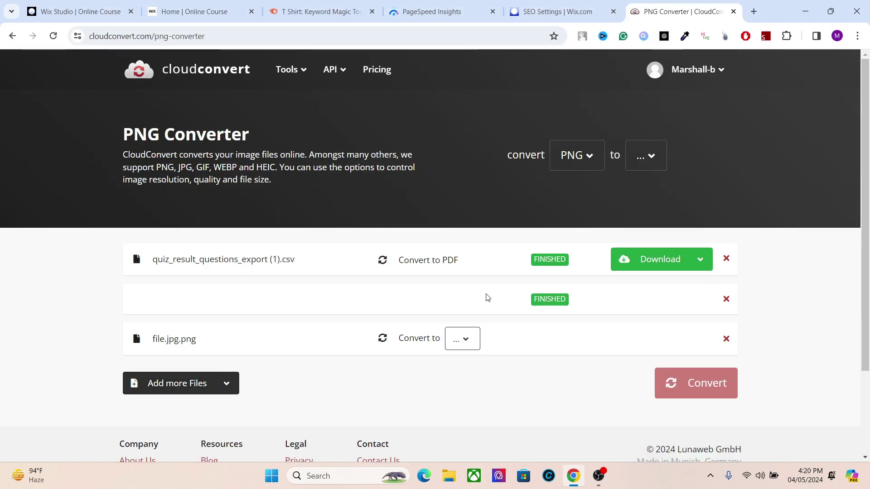
# Convert the added image to WEBP and download the converted file.
pyautogui.click(461, 335)
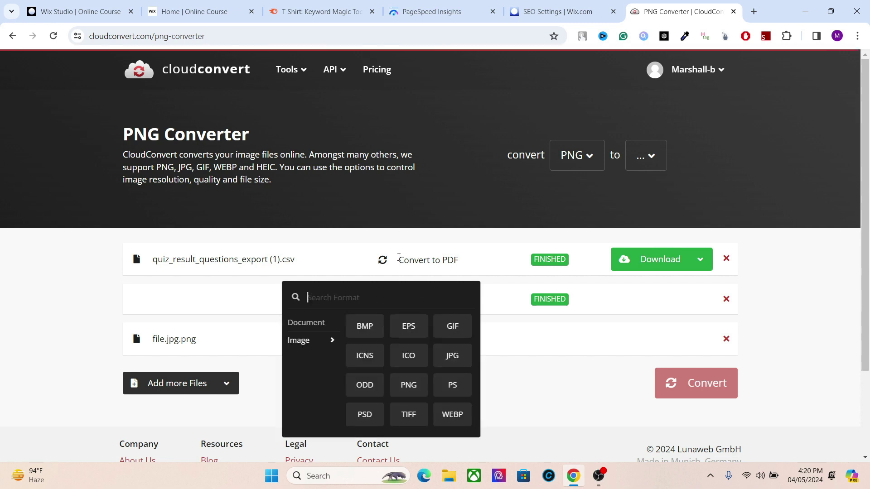
pyautogui.click(446, 417)
pyautogui.scroll(-3, 860, 254)
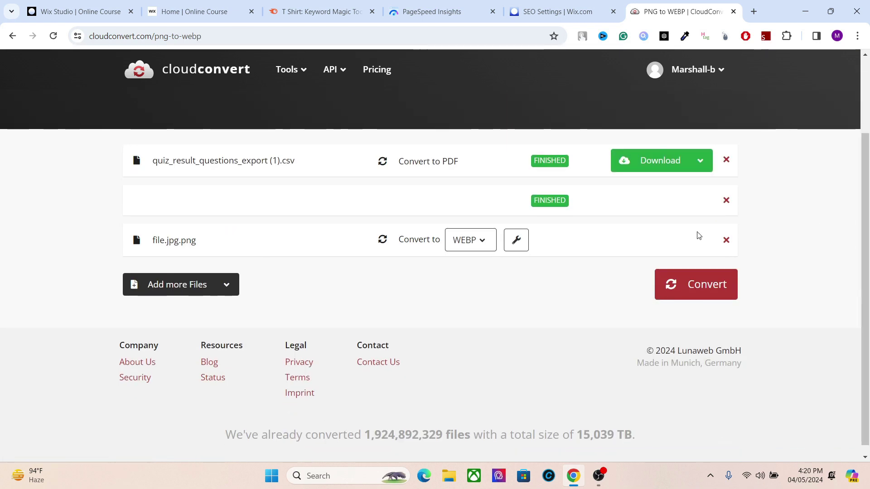
pyautogui.click(678, 285)
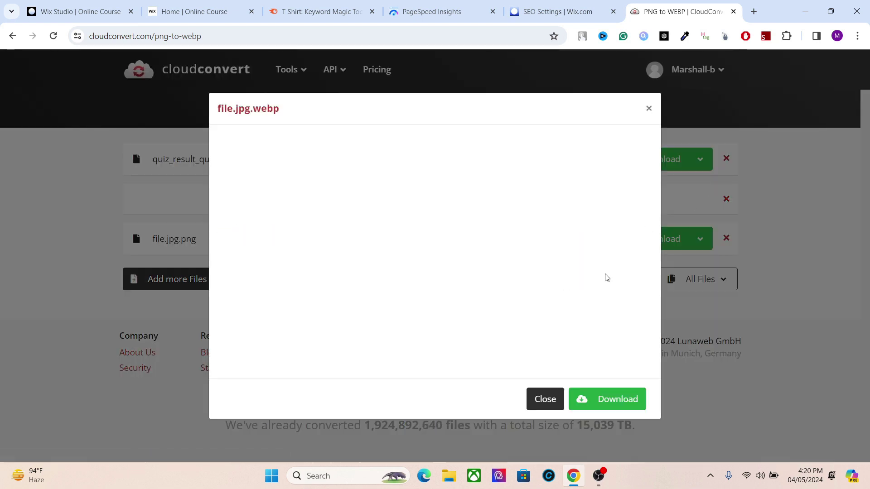
pyautogui.click(593, 400)
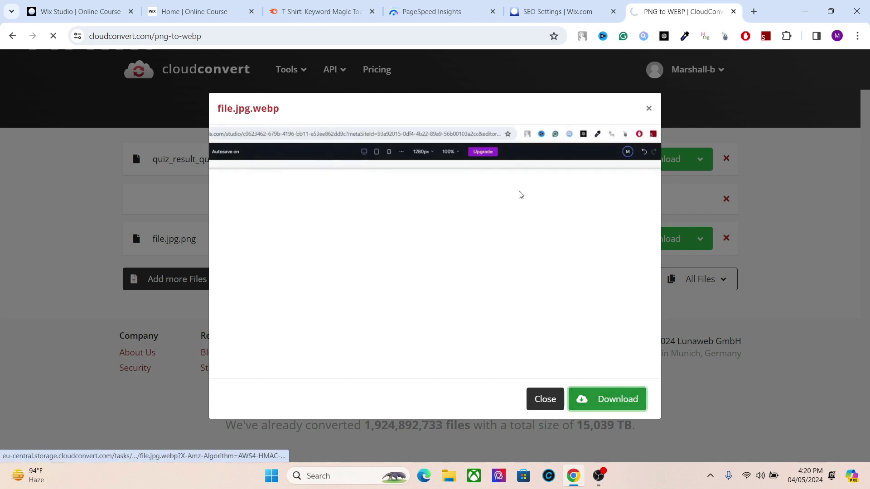
# Review the PageSpeed Insights desktop scores, and check the converted image's file details in the Downloads folder.
pyautogui.click(440, 9)
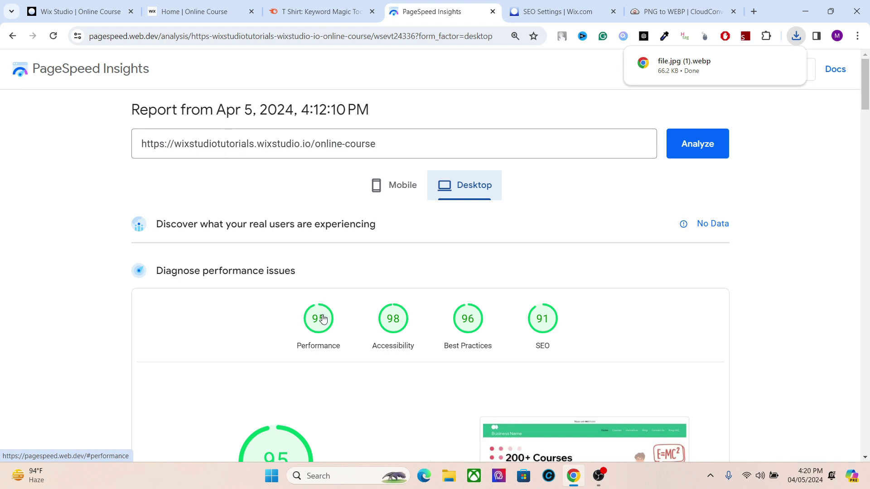
pyautogui.moveTo(671, 77)
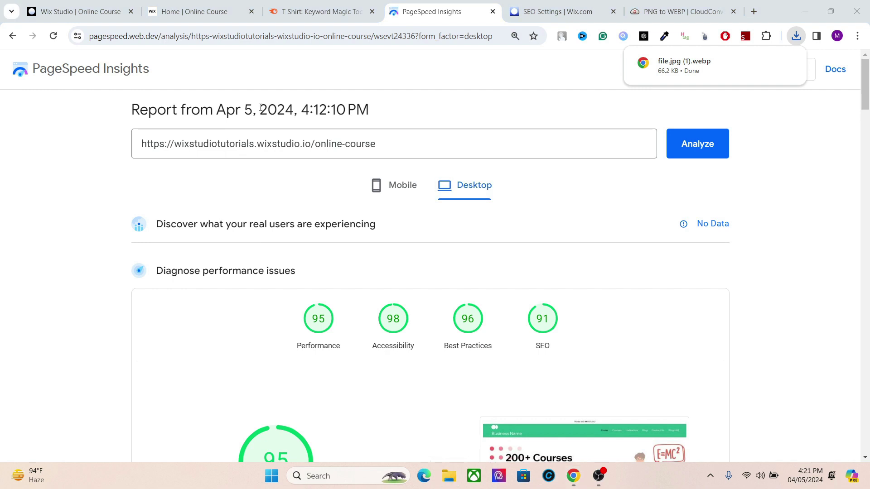
pyautogui.press('super+e')
pyautogui.click(75, 184)
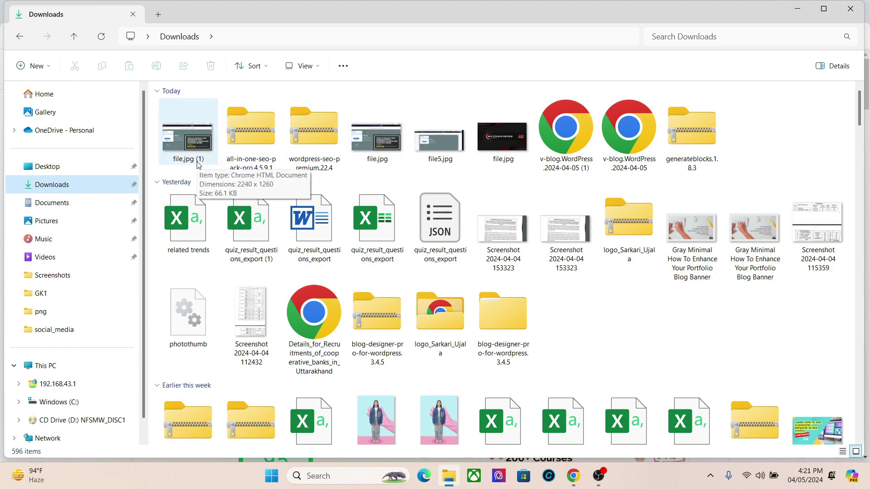
pyautogui.click(796, 9)
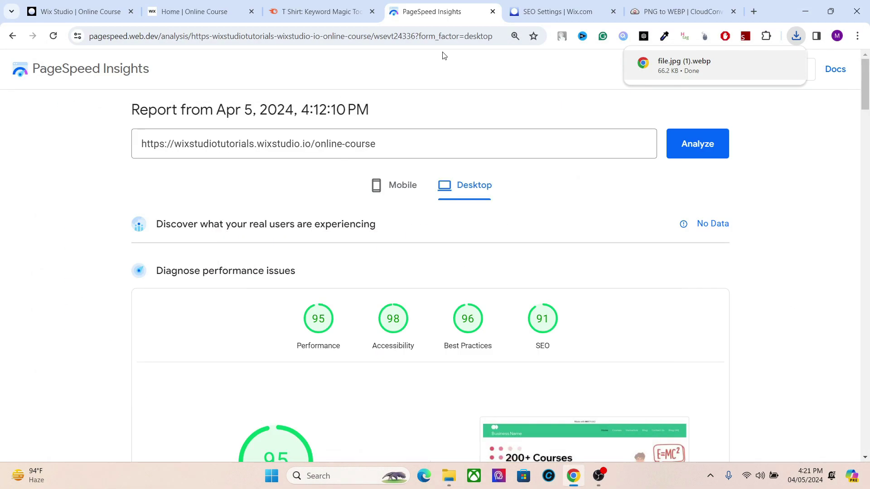
# Look over the images on the live Online Course home page, then return to CloudConvert and close the converted file's preview.
pyautogui.click(559, 12)
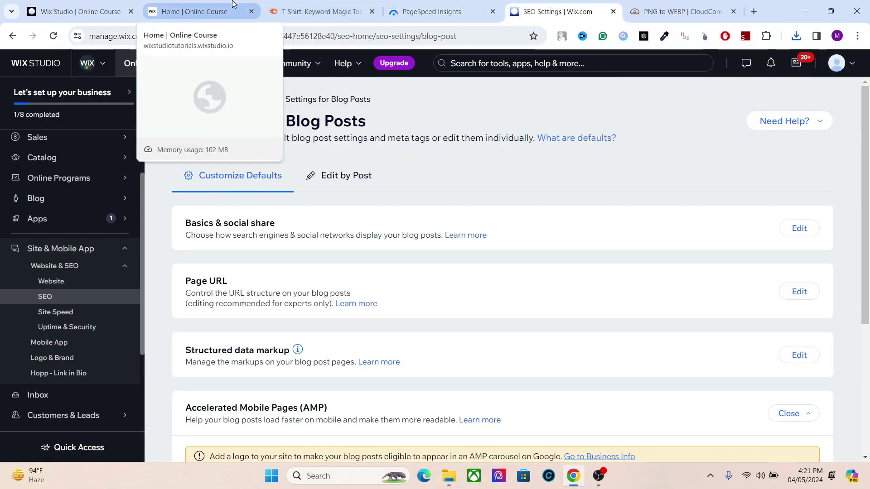
pyautogui.click(194, 12)
pyautogui.scroll(3, 847, 104)
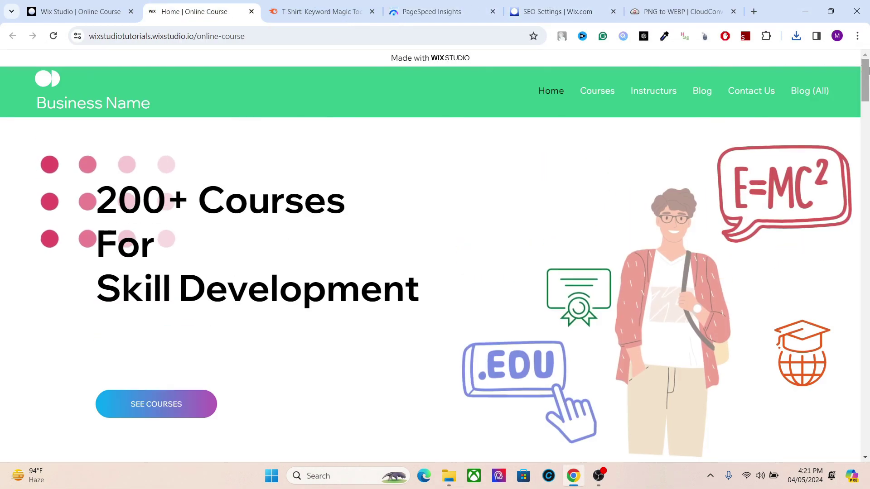
pyautogui.scroll(-4, 868, 119)
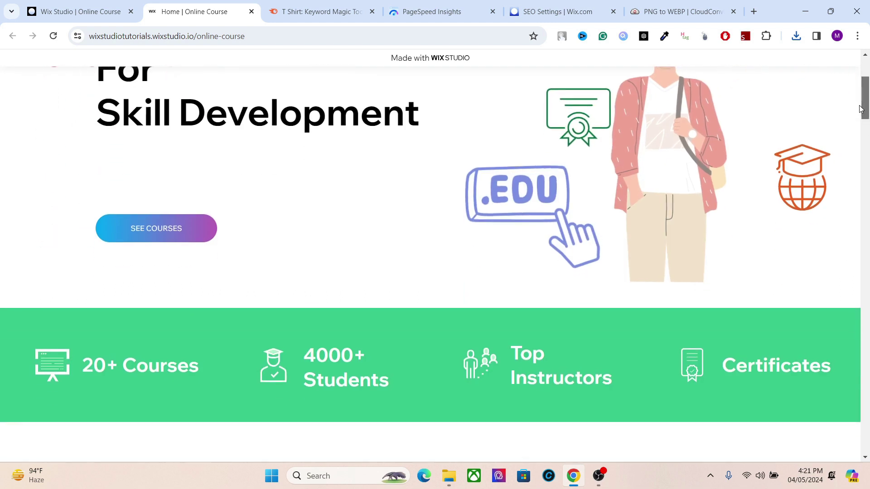
pyautogui.scroll(4, 868, 82)
pyautogui.click(679, 11)
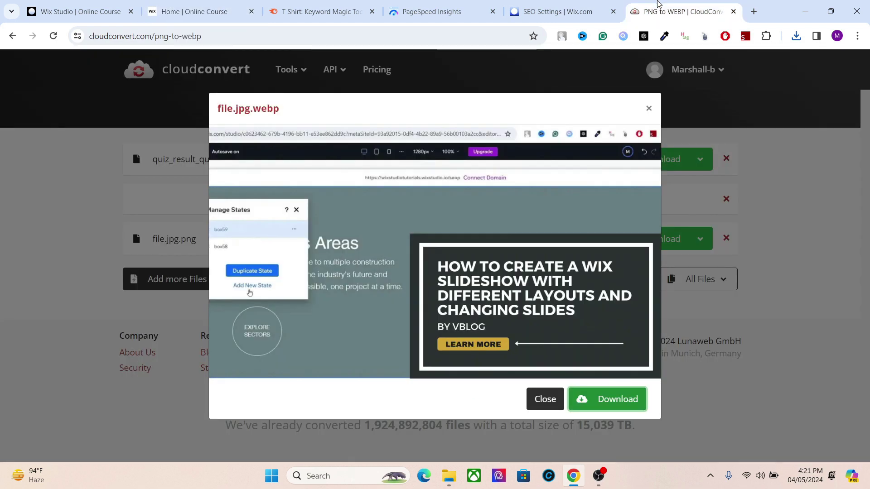
pyautogui.click(546, 399)
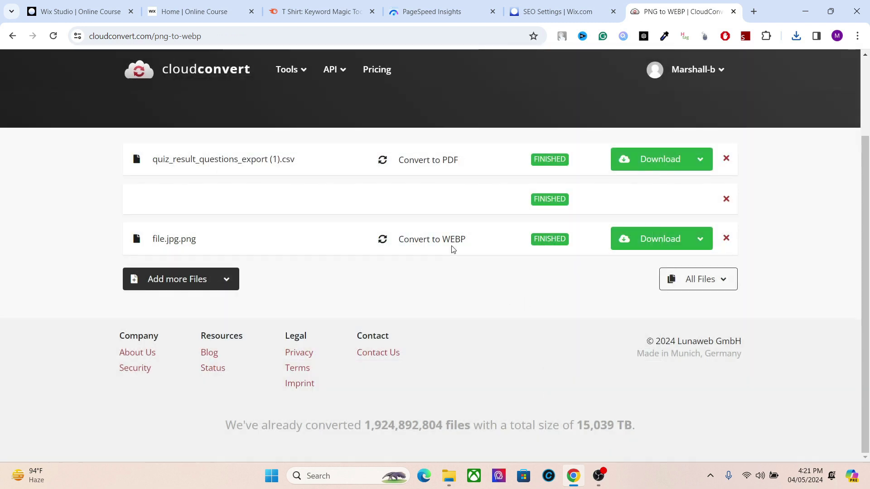
# In the Wix Studio editor, describe the woman vector art beside "Learn From Home" as an image of a Student Holding a Book.
pyautogui.click(77, 12)
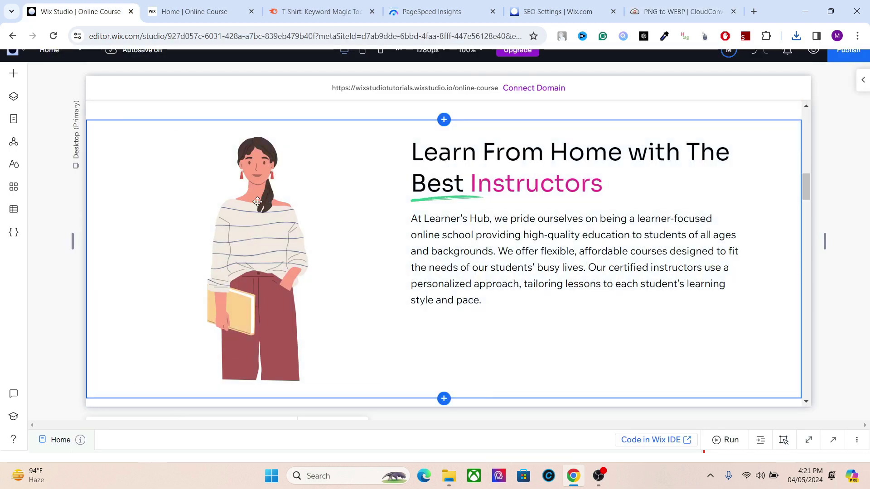
pyautogui.click(257, 201)
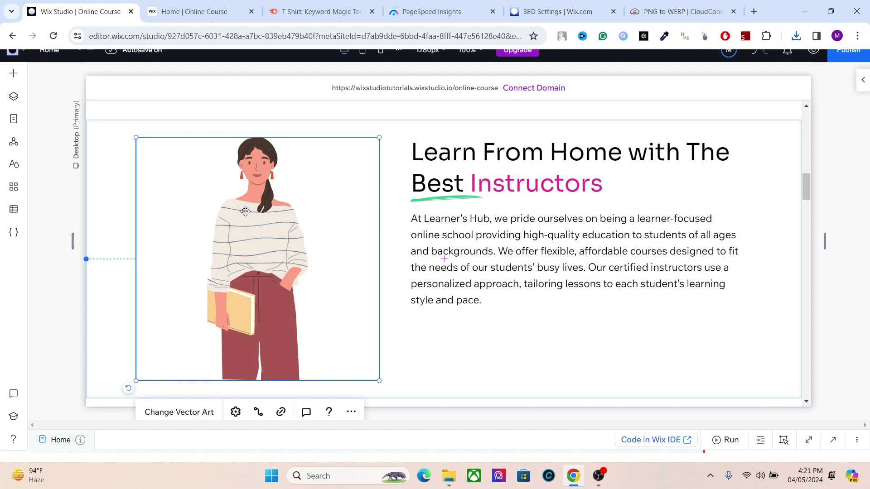
pyautogui.click(236, 411)
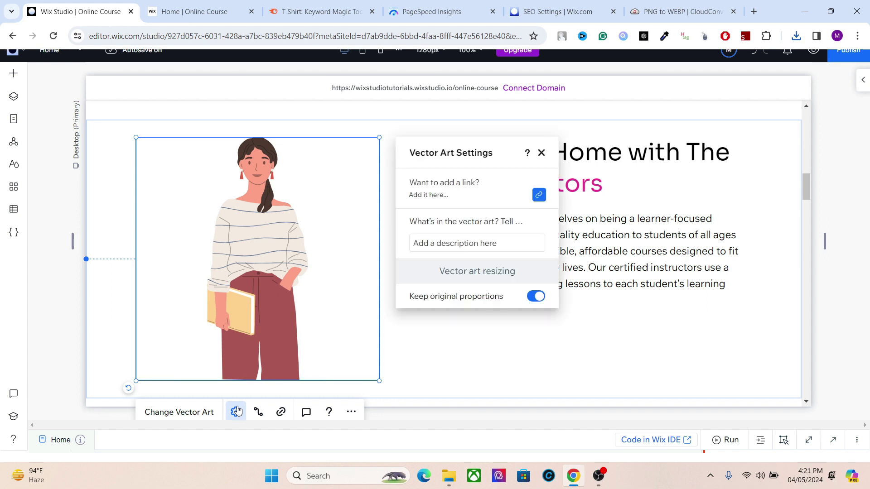
pyautogui.click(481, 243)
pyautogui.write('A')
pyautogui.write('Student Holding a Book')
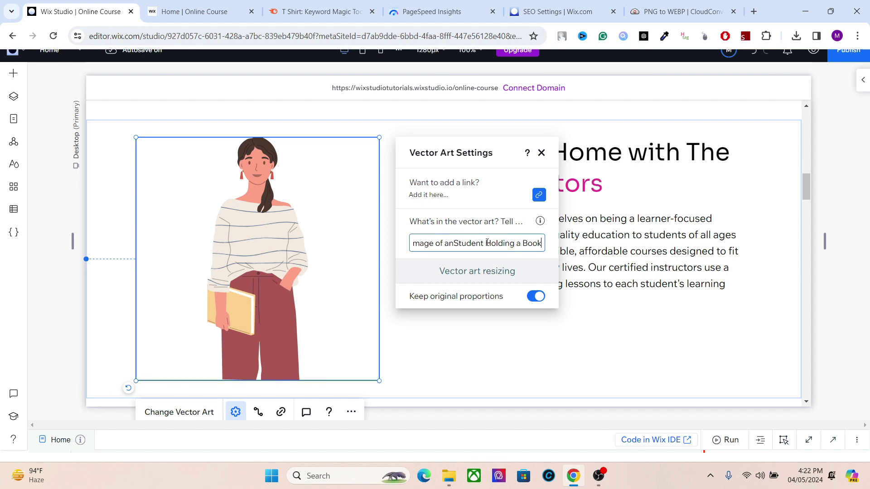
pyautogui.tripleClick(486, 243)
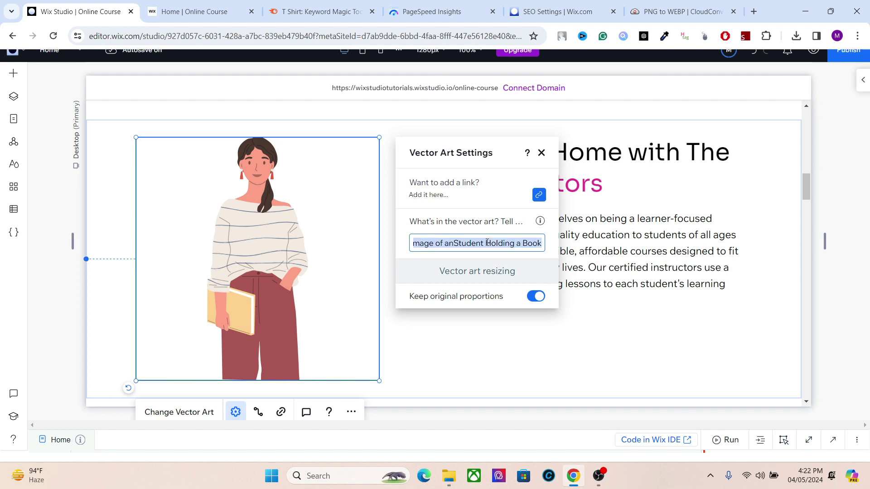
pyautogui.moveTo(539, 221)
pyautogui.click(542, 153)
# Inspect the "Learn From Home with The Best Instructors" heading and its accompanying illustration, ending with the heading selected.
pyautogui.click(474, 177)
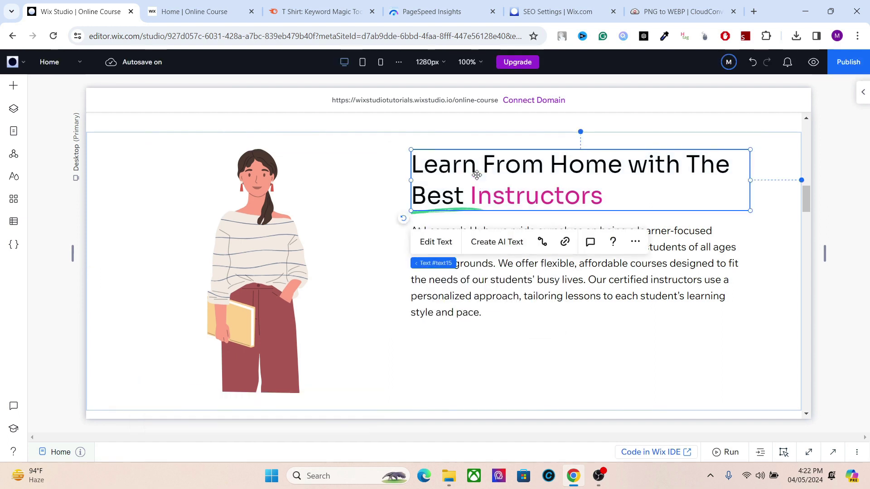
pyautogui.click(298, 228)
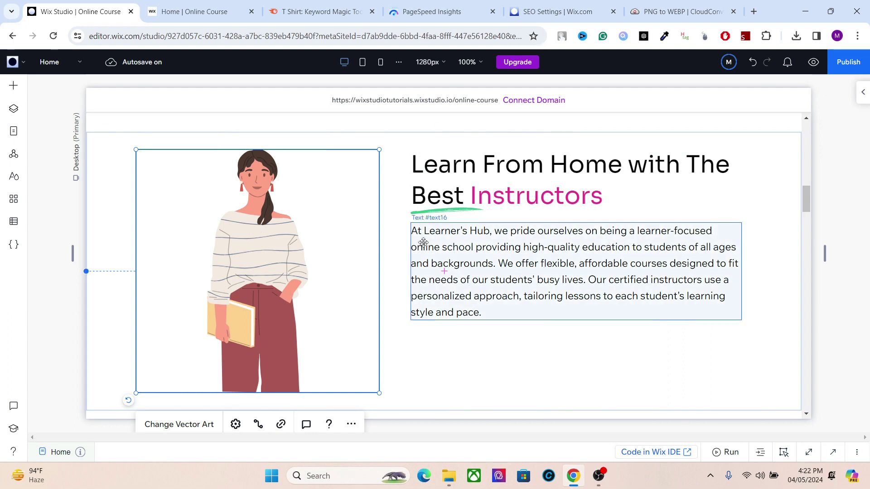
pyautogui.moveTo(805, 198)
pyautogui.mouseDown()
pyautogui.moveTo(800, 205)
pyautogui.moveTo(806, 195)
pyautogui.mouseUp()
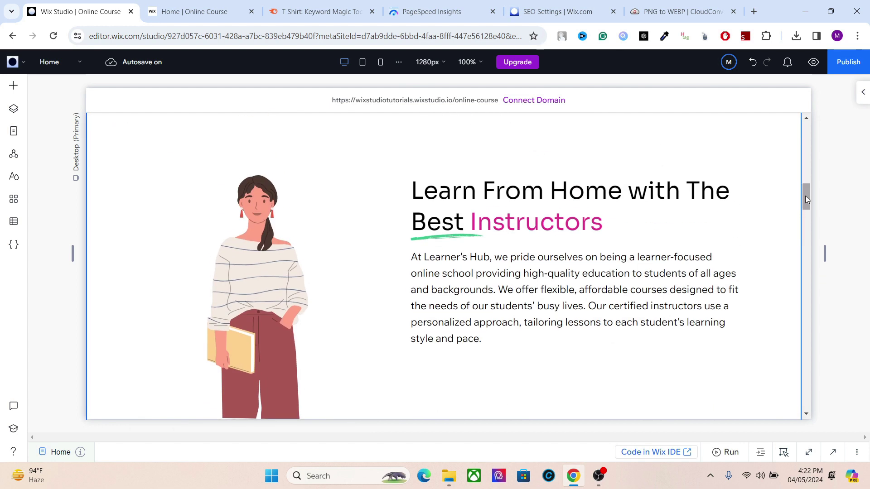
pyautogui.click(493, 209)
pyautogui.click(492, 209)
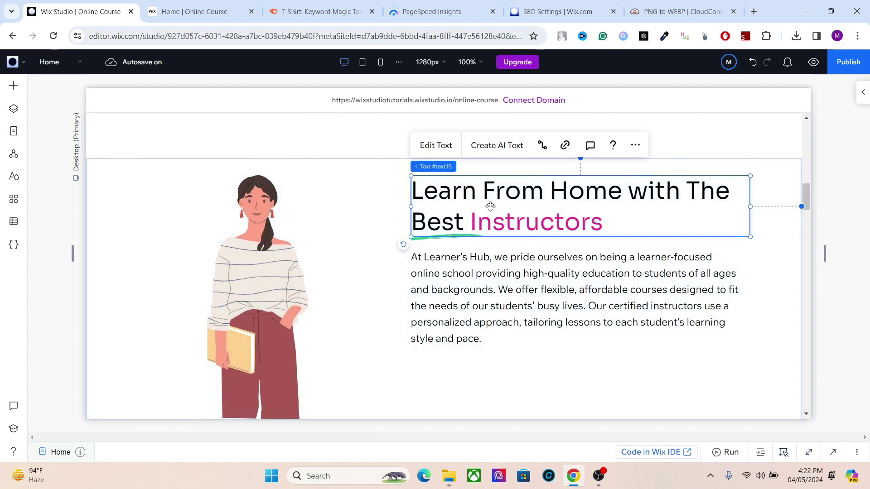
# Check the woman vector art beside "Learn From Home", go back to the page's beginning and bring up the list of site pages.
pyautogui.click(275, 227)
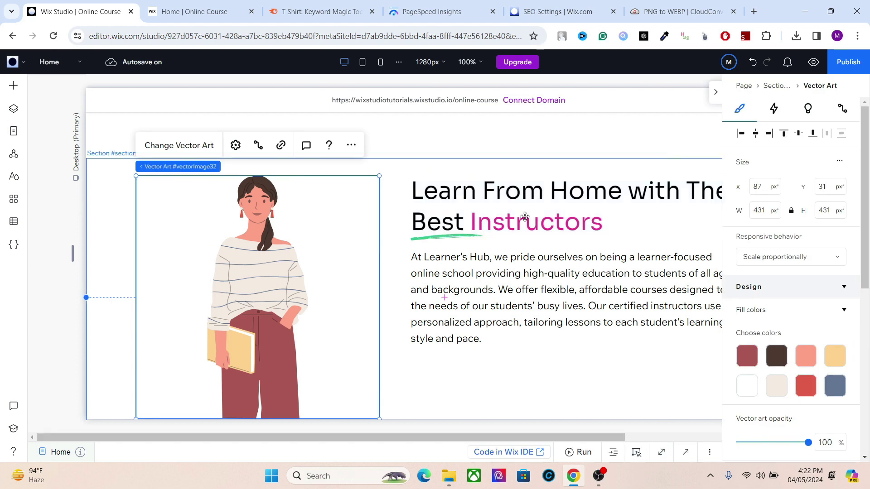
pyautogui.click(712, 89)
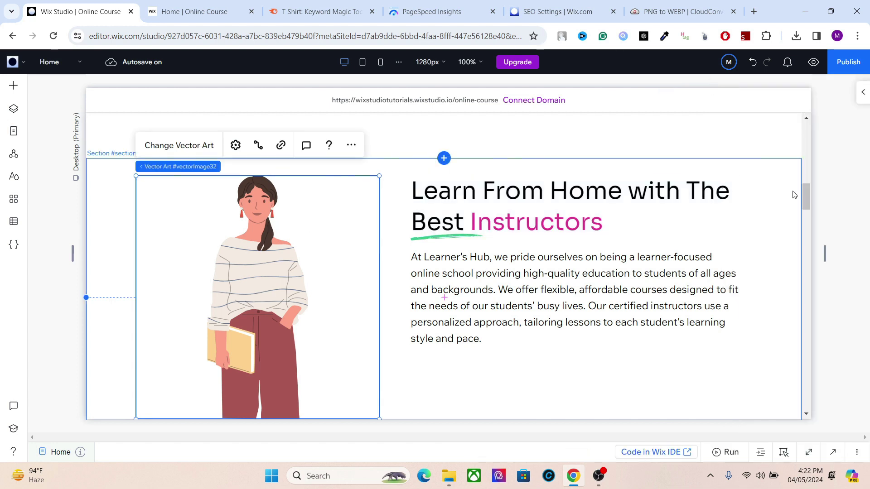
pyautogui.click(805, 195)
pyautogui.moveTo(806, 195); pyautogui.dragTo(798, 122)
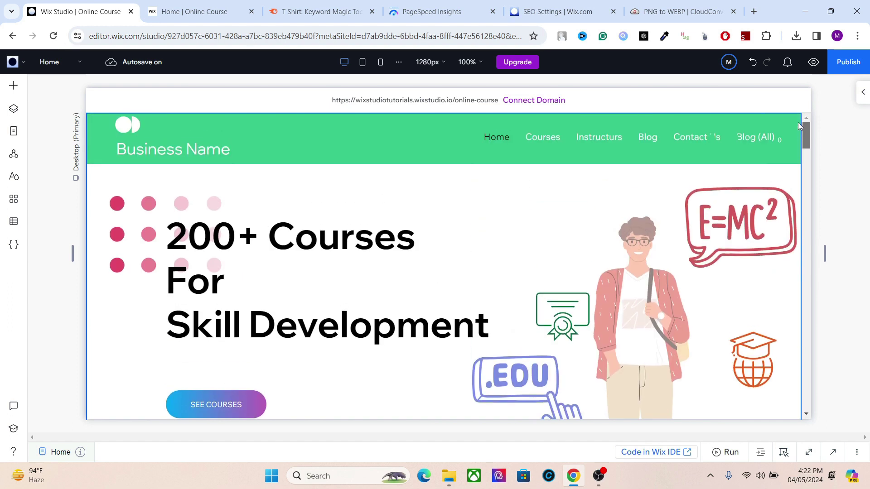
pyautogui.click(16, 140)
pyautogui.click(387, 209)
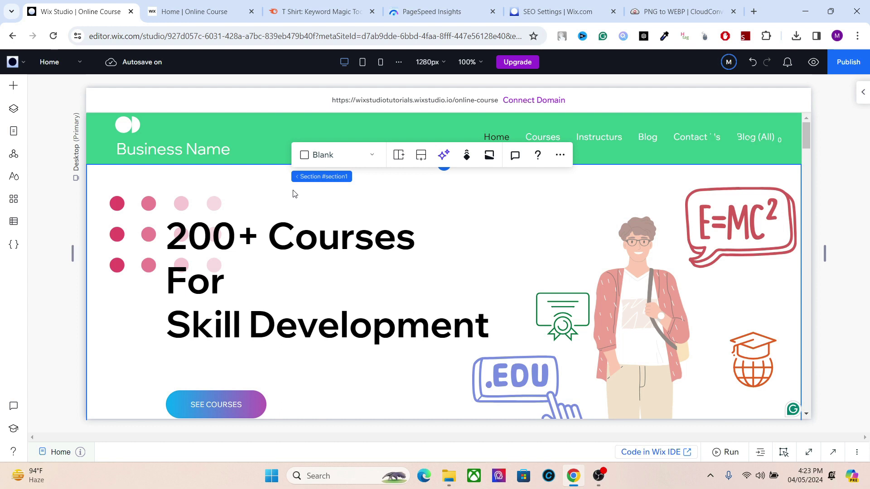
pyautogui.click(16, 131)
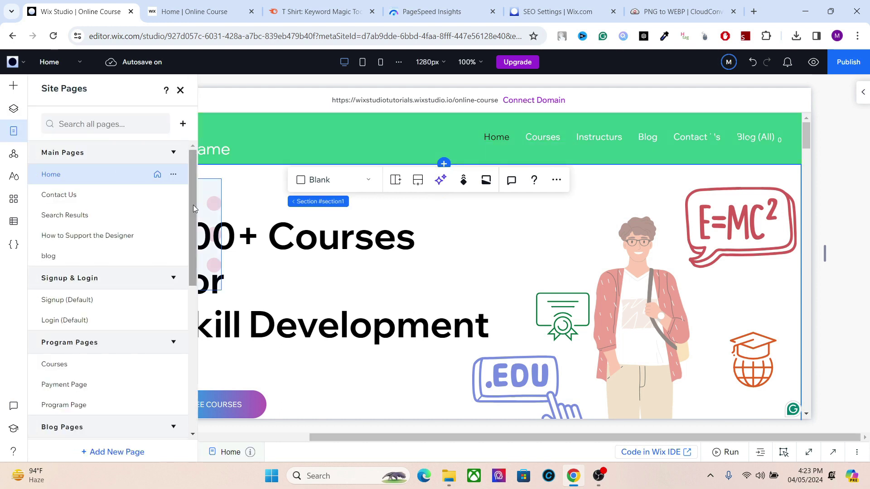
# Switch to the Wix dashboard, open the "Wix Studio Review" blog post and turn "Wix" in its introduction into the hashtag #Wix.
pyautogui.click(557, 11)
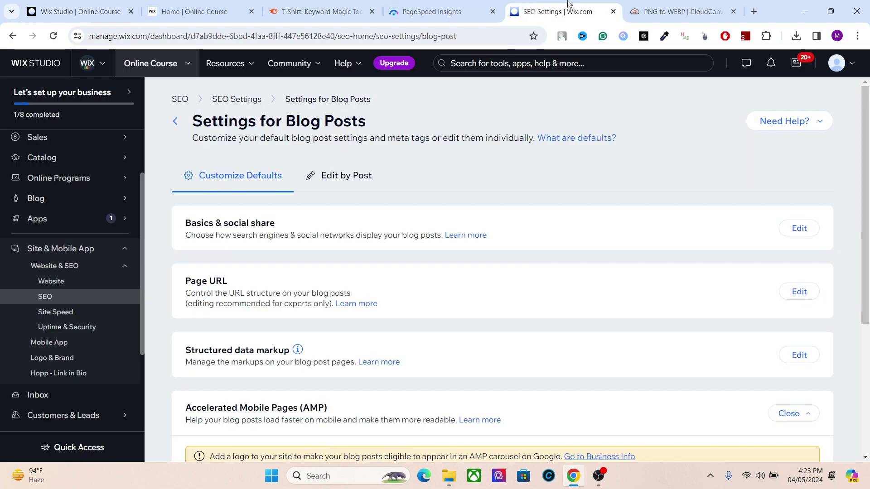
pyautogui.moveTo(123, 198)
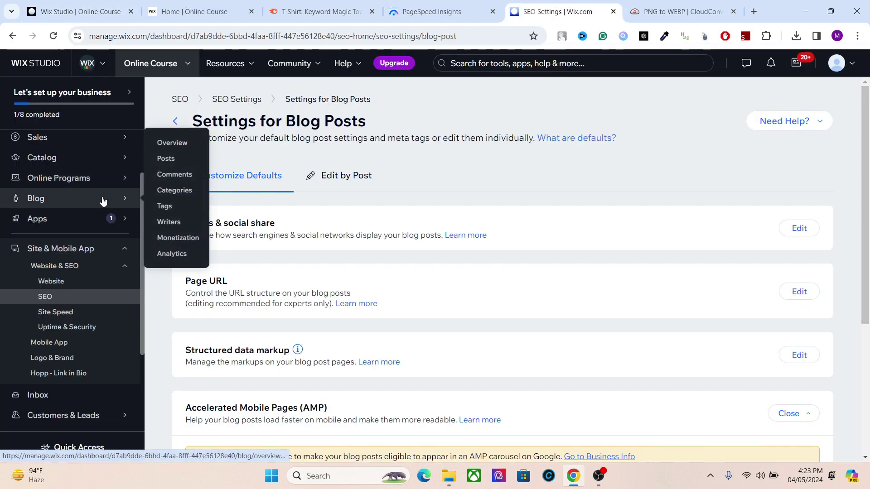
pyautogui.click(173, 157)
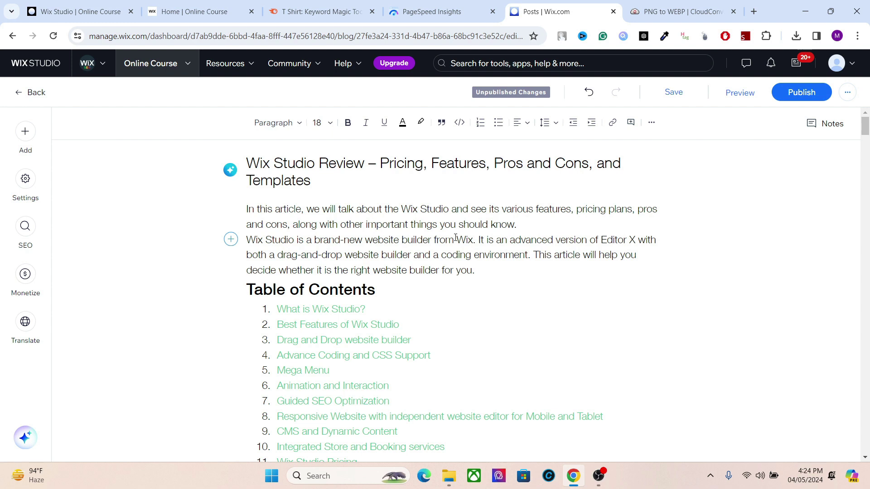
pyautogui.click(456, 239)
pyautogui.write('#')
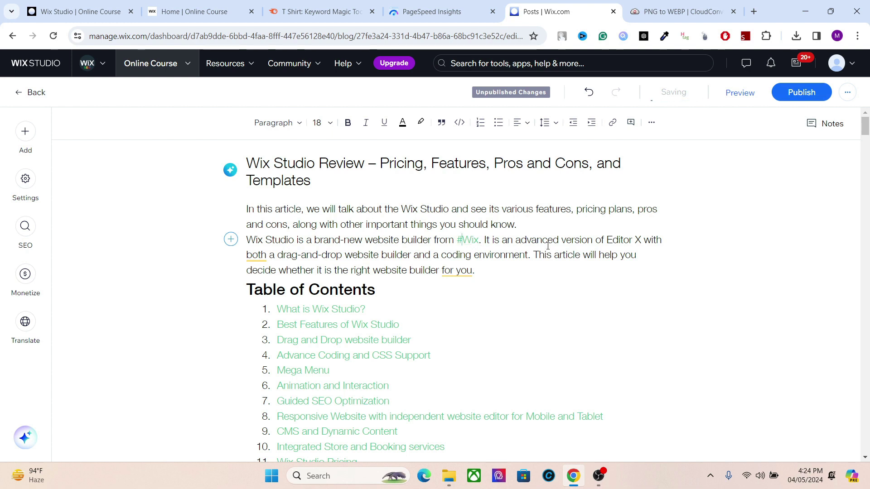
# Turn "Wix Studio" in the first sentence under "Advance Coding and CSS Support" into the hashtag #Wix_Studio.
pyautogui.scroll(-10, 866, 177)
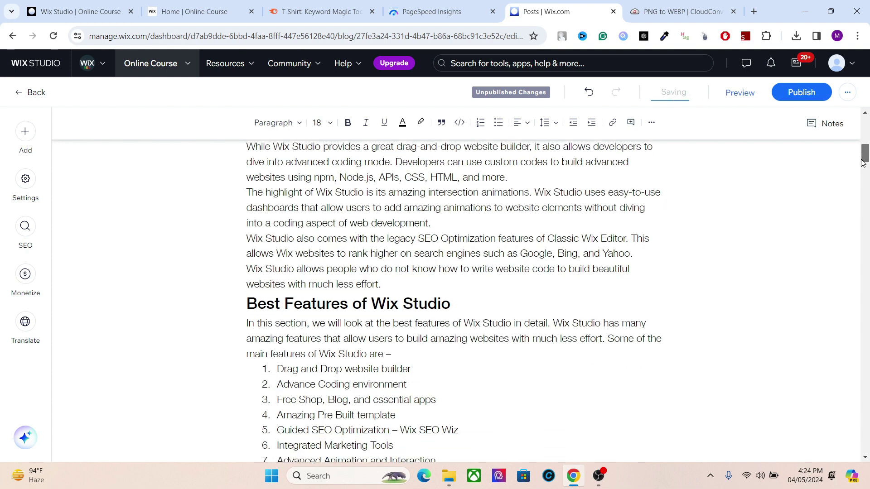
pyautogui.moveTo(862, 163); pyautogui.dragTo(853, 207)
pyautogui.scroll(2, 861, 194)
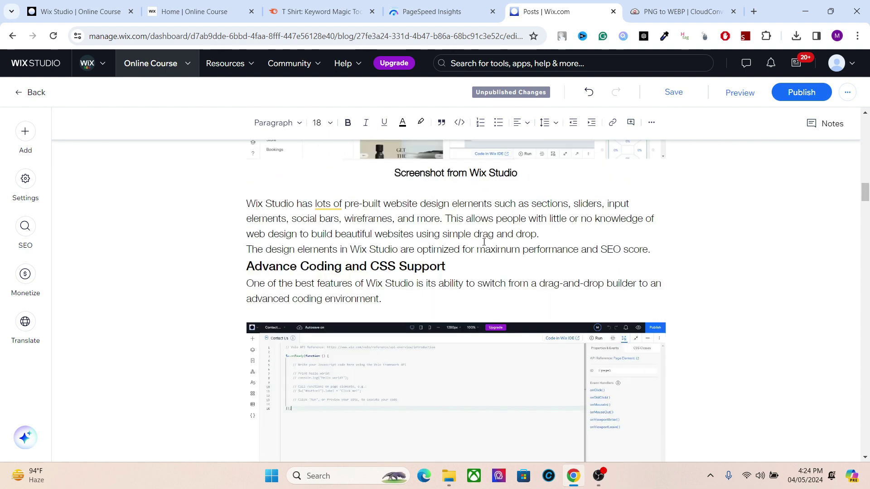
pyautogui.click(386, 284)
pyautogui.press('BackSpace')
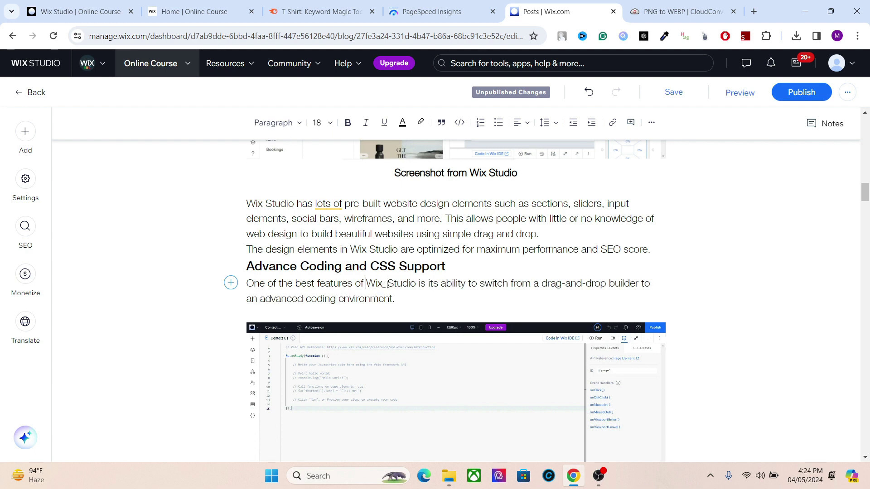
pyautogui.hotkey('ctrl', 'Left')
pyautogui.write('#')
pyautogui.click(431, 284)
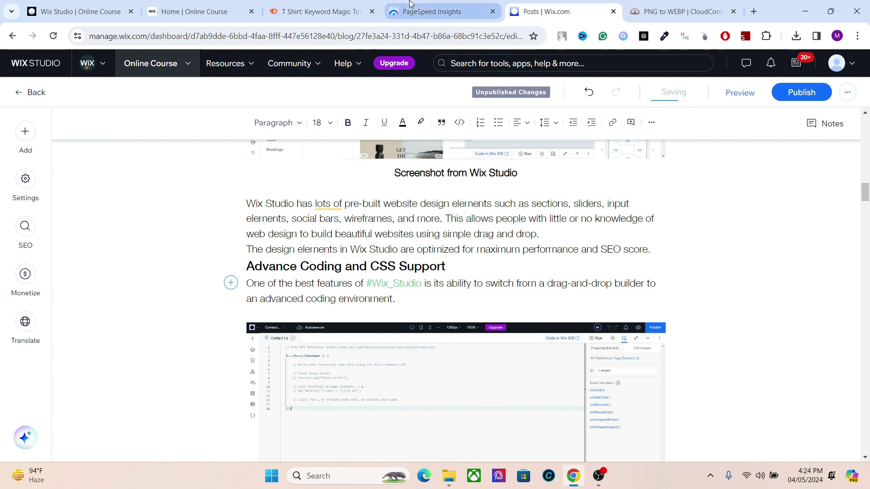
# Return to the Wix Studio editor and open the SEO basics settings of the Home page.
pyautogui.hotkey('ctrl', '2')
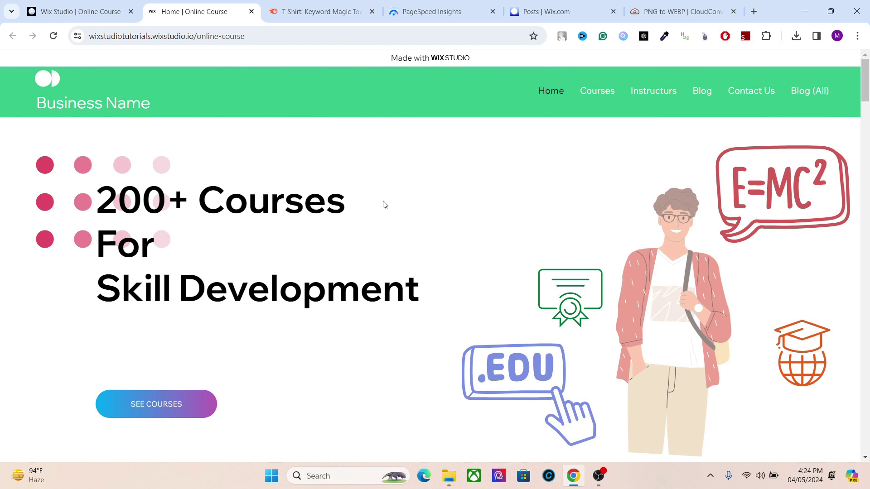
pyautogui.hotkey('ctrl', 'shift', 'Tab')
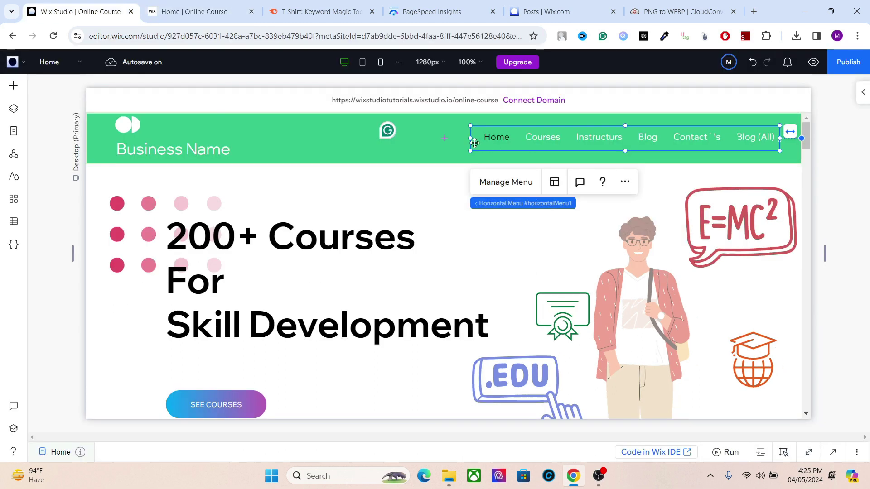
pyautogui.click(26, 141)
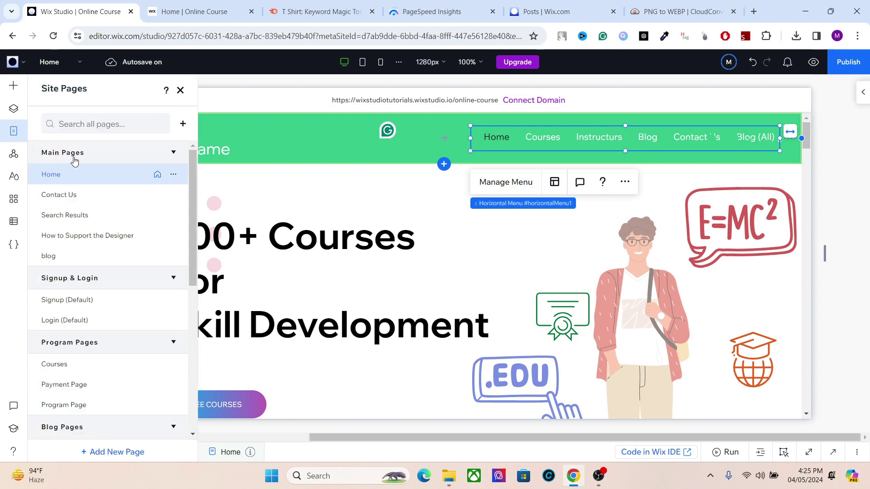
pyautogui.click(174, 175)
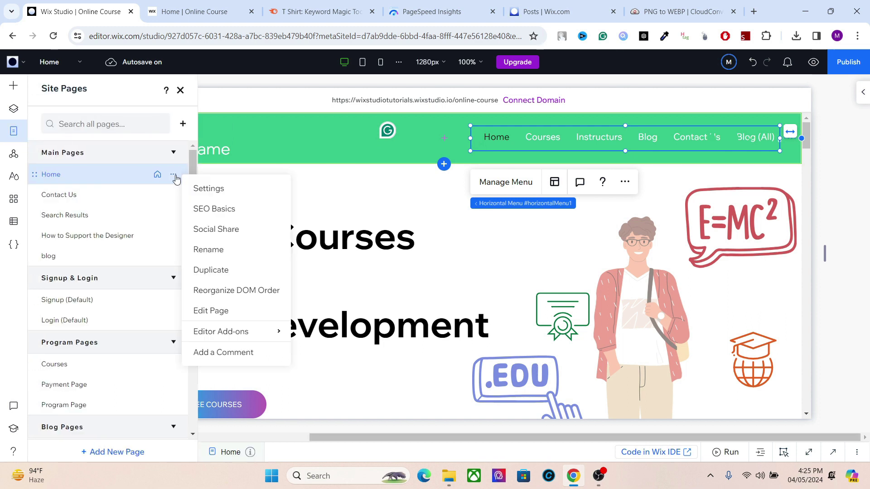
pyautogui.click(214, 207)
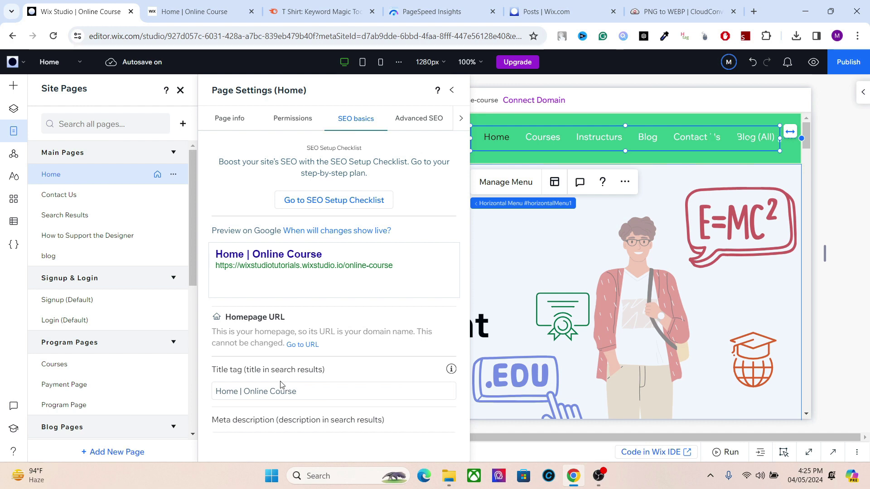
# Choose "cropped t shirt" from Semrush's T Shirt keyword list for the title tag, and return to the Home page's SEO basics.
pyautogui.click(324, 11)
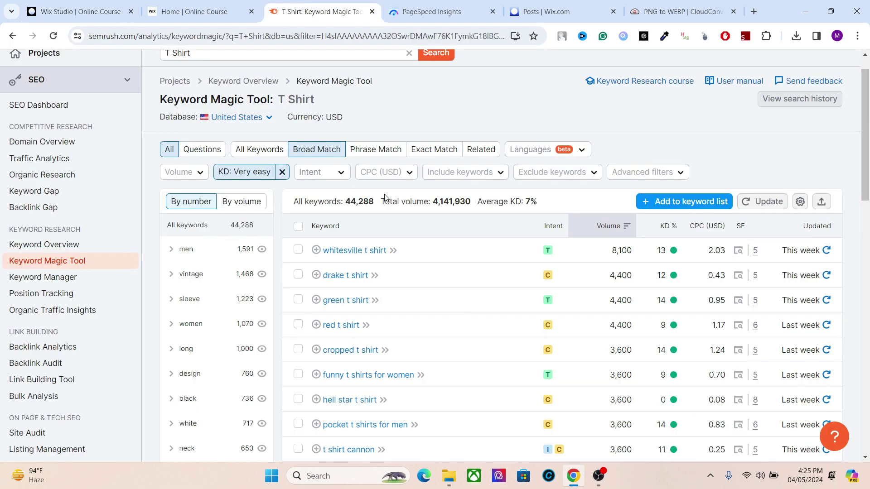
pyautogui.click(88, 5)
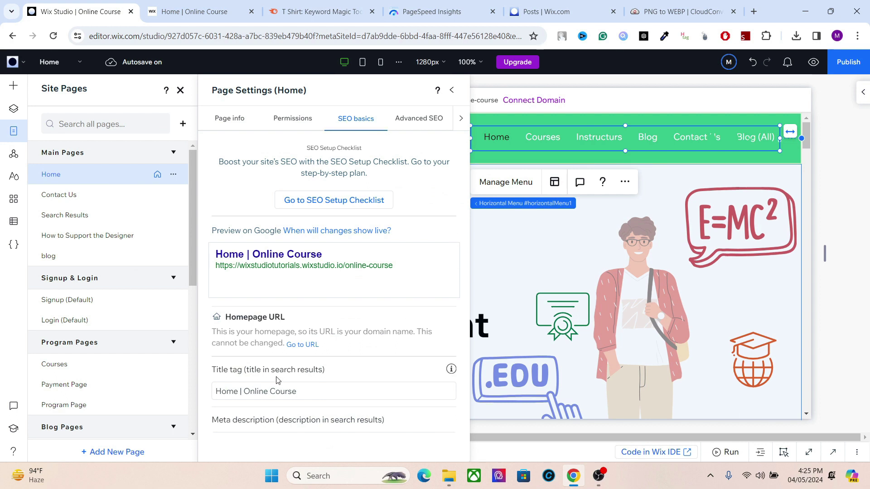
pyautogui.click(273, 401)
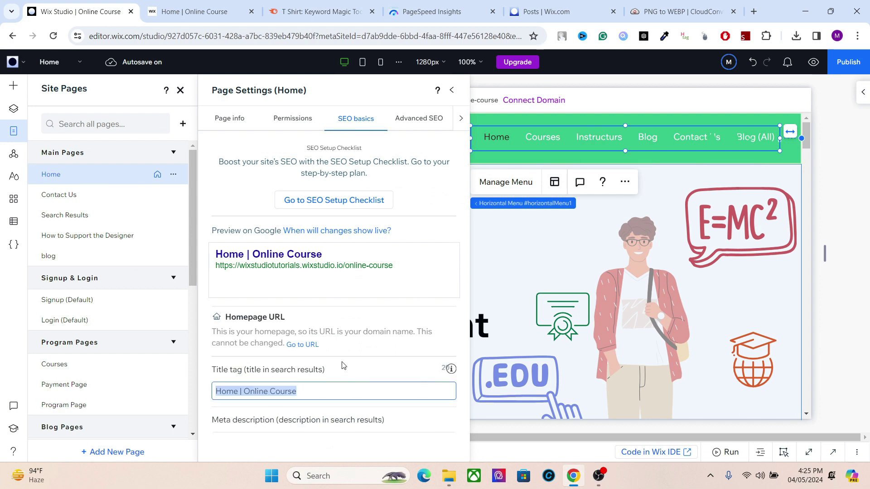
pyautogui.click(339, 367)
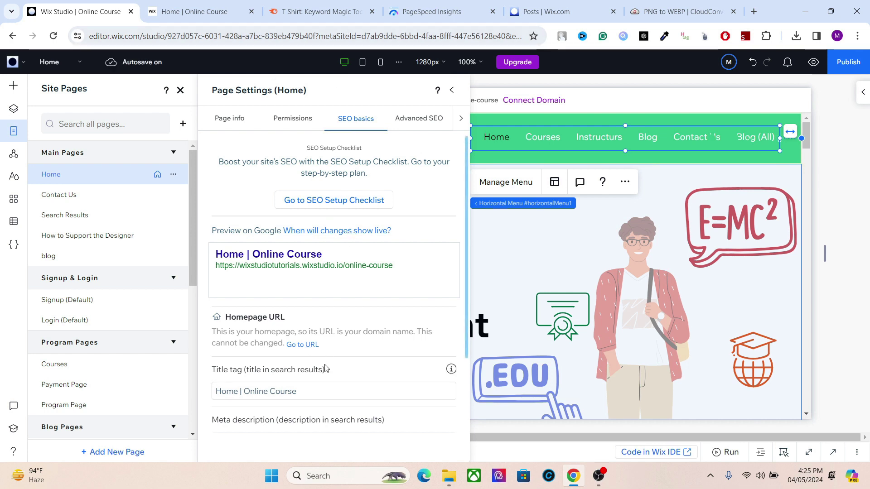
pyautogui.click(311, 5)
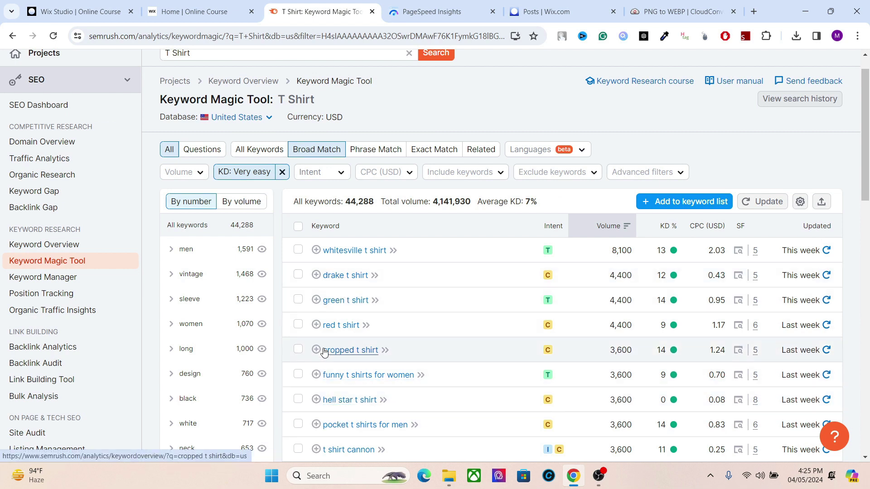
pyautogui.moveTo(322, 343); pyautogui.dragTo(381, 348)
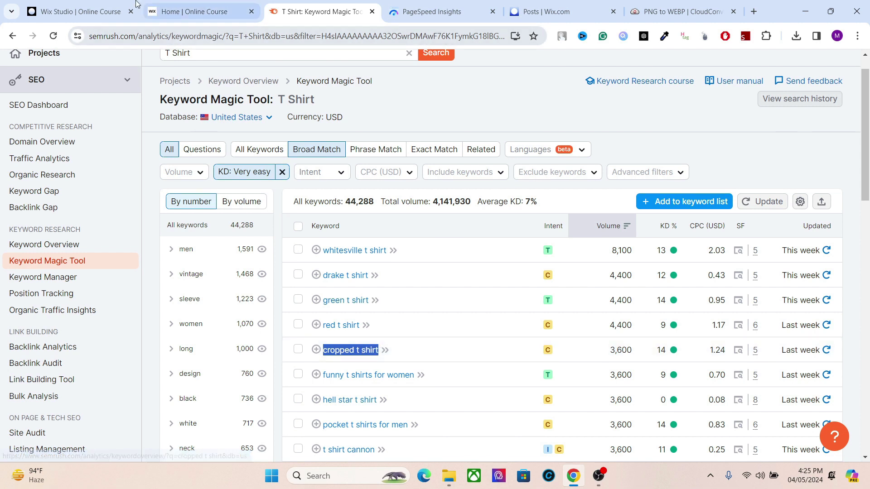
pyautogui.click(77, 11)
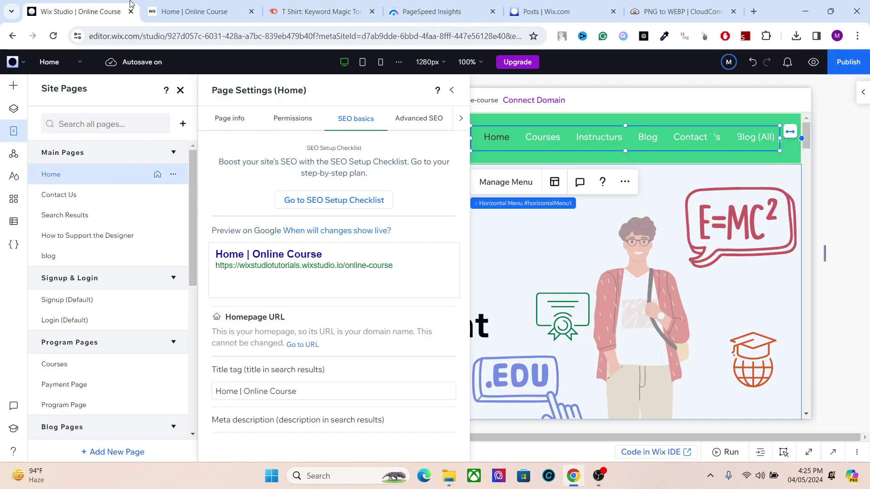
# Set the Home page's title tag to "Buy Cropped T-Shirts Online | Up to 30% Off".
pyautogui.click(250, 395)
pyautogui.write('B')
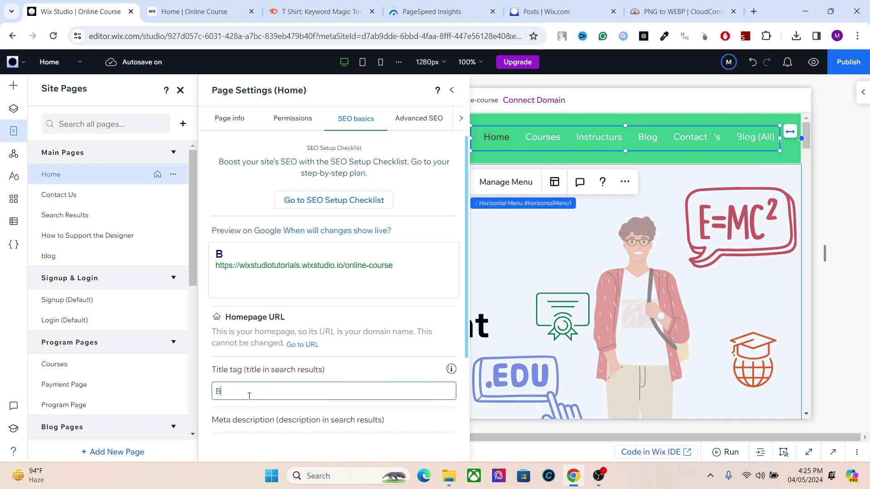
pyautogui.write('uy Cropped T-Shirts')
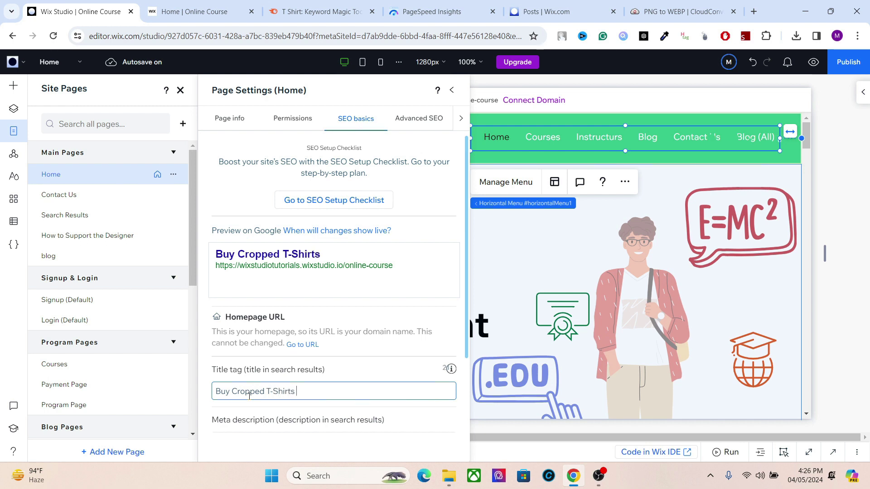
pyautogui.write(' o')
pyautogui.press('BackSpace')
pyautogui.write('Online |')
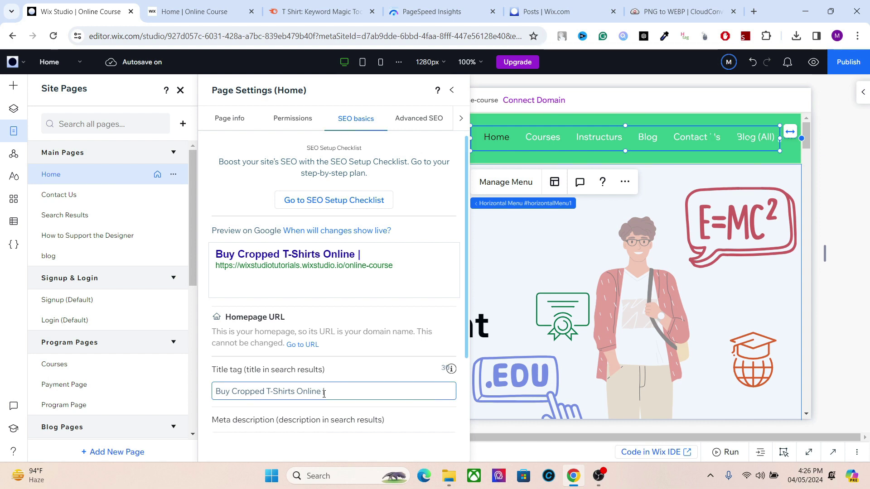
pyautogui.write('Up t')
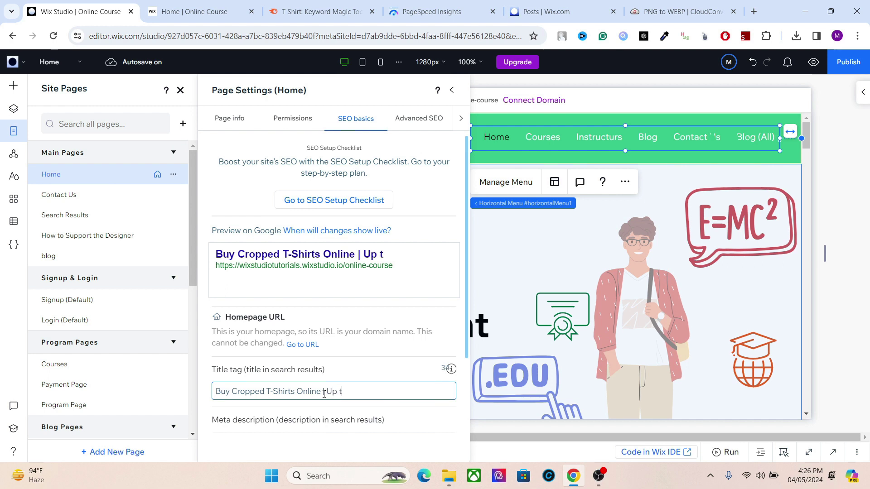
pyautogui.write('o 30% Off')
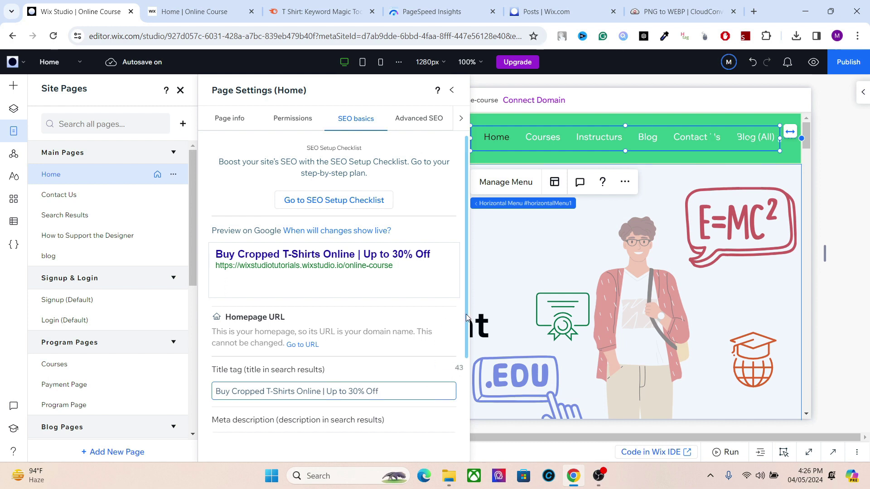
# Review the Home page's title tag and its Google preview, and place the cursor in the empty meta description.
pyautogui.moveTo(467, 317); pyautogui.dragTo(467, 322)
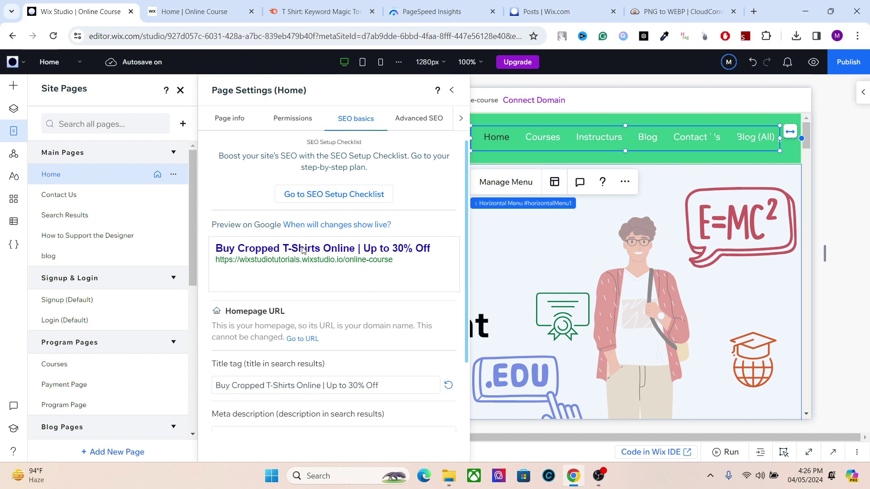
pyautogui.click(398, 386)
pyautogui.hotkey('ctrl', 'a')
pyautogui.click(402, 384)
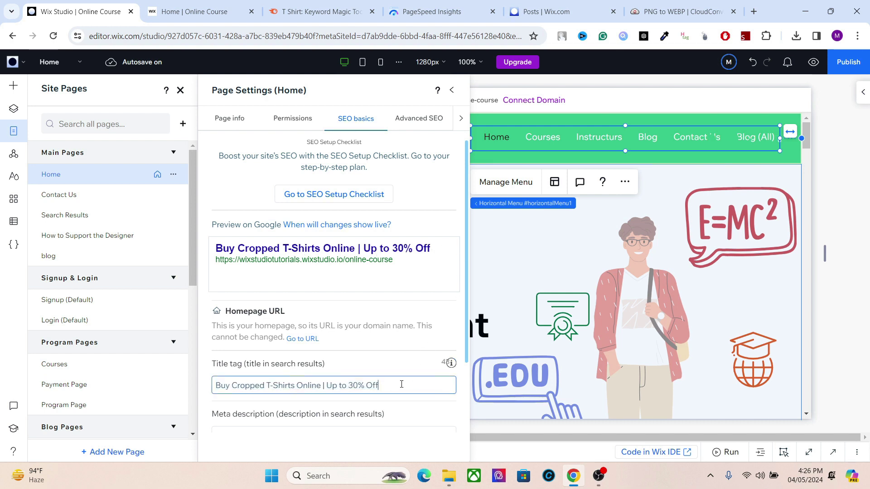
pyautogui.scroll(-3, 467, 341)
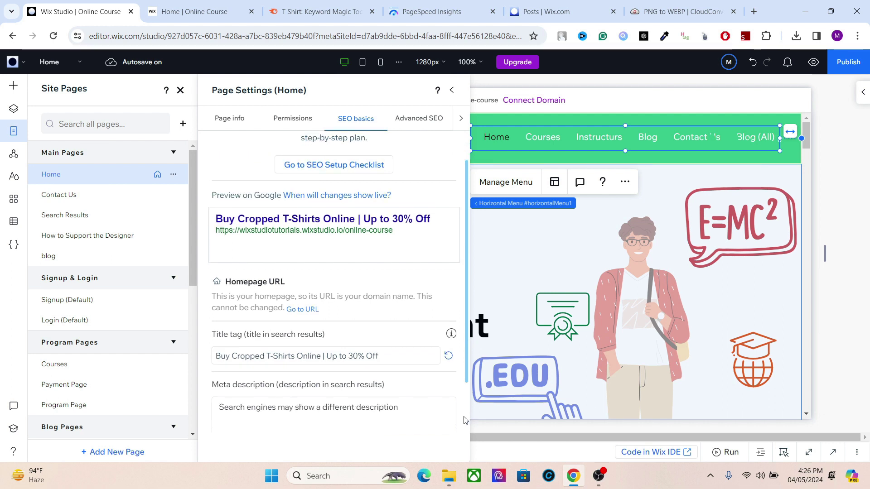
pyautogui.click(410, 380)
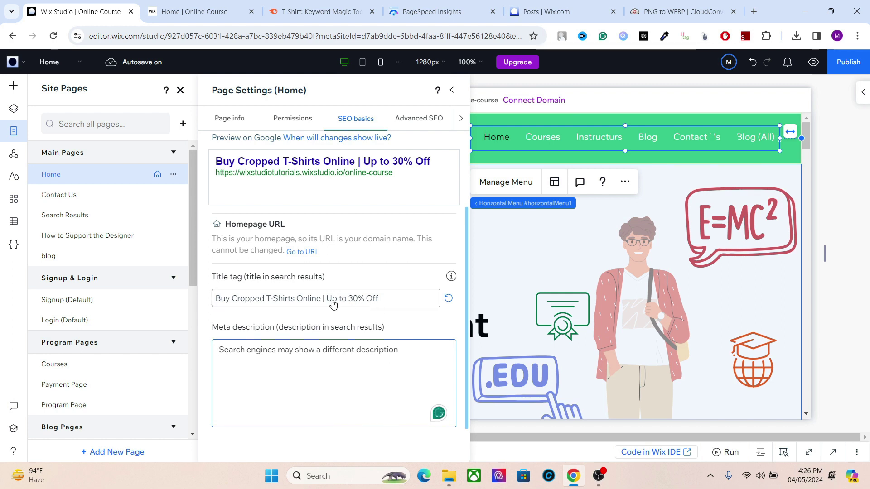
pyautogui.click(390, 298)
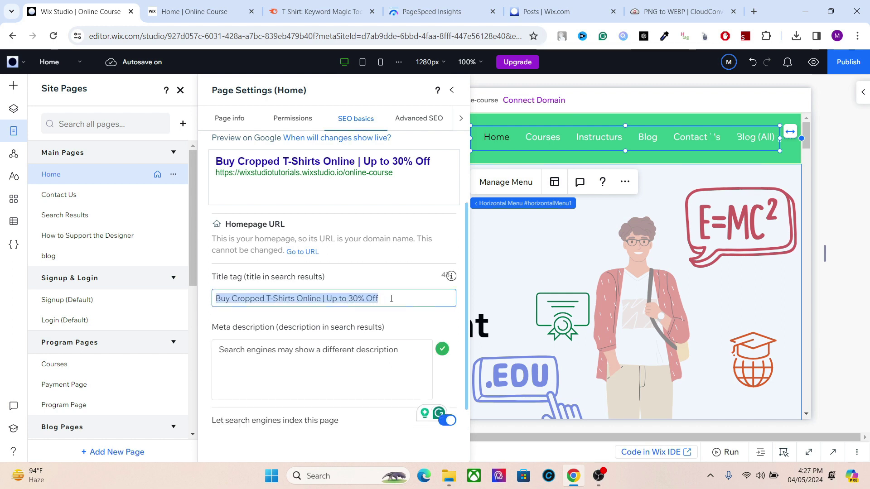
pyautogui.click(384, 300)
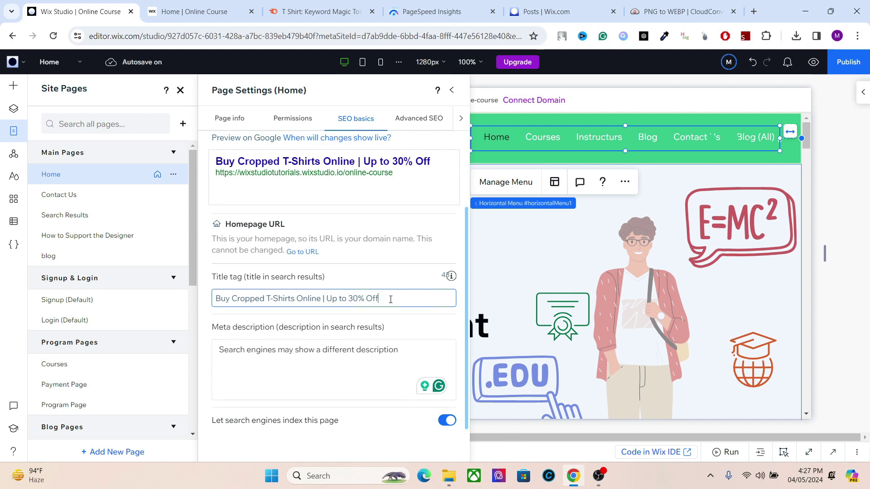
pyautogui.click(363, 374)
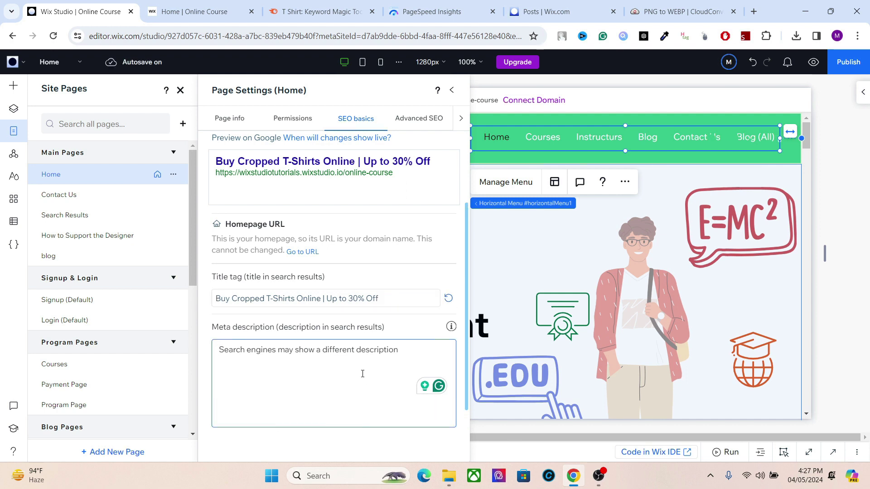